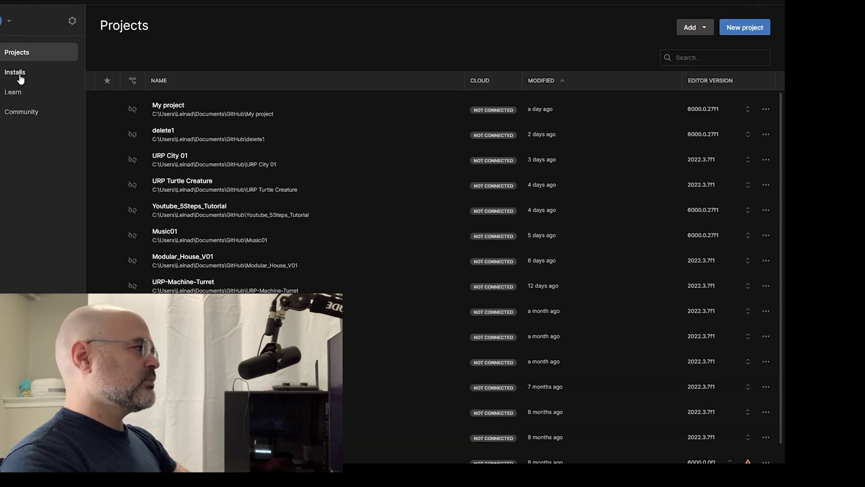
Create a Universal 3D project named Lightmap_Youtube_Tutorial without connecting it to Unity Cloud.
{"action": "left_click", "coordinate": [745, 27]}
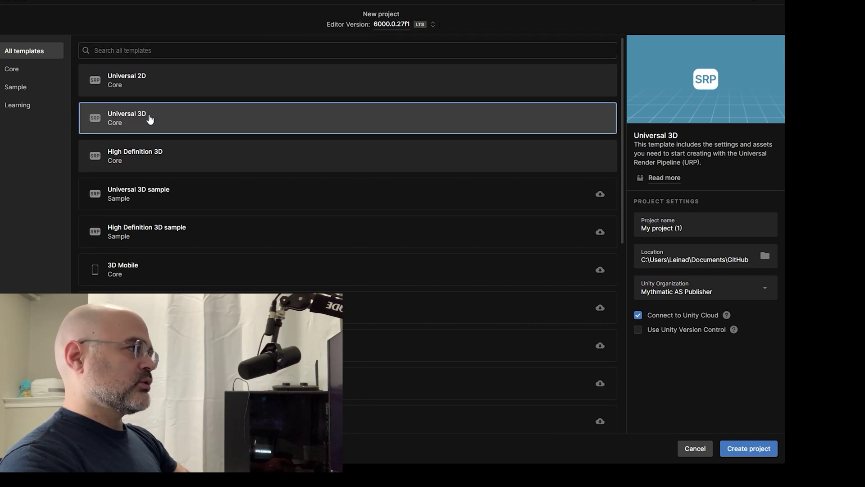
{"action": "left_click", "coordinate": [638, 316]}
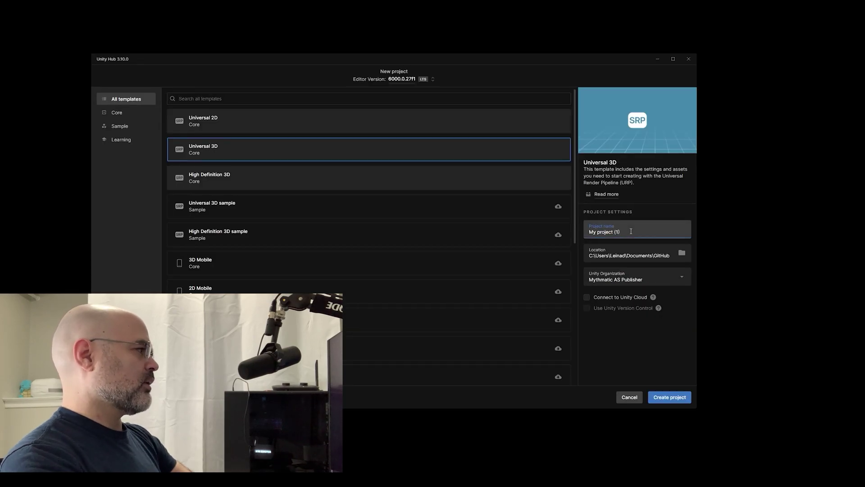
{"action": "left_click", "coordinate": [697, 227]}
{"action": "type", "text": "Lightmap_Youtube_Tutorial"}
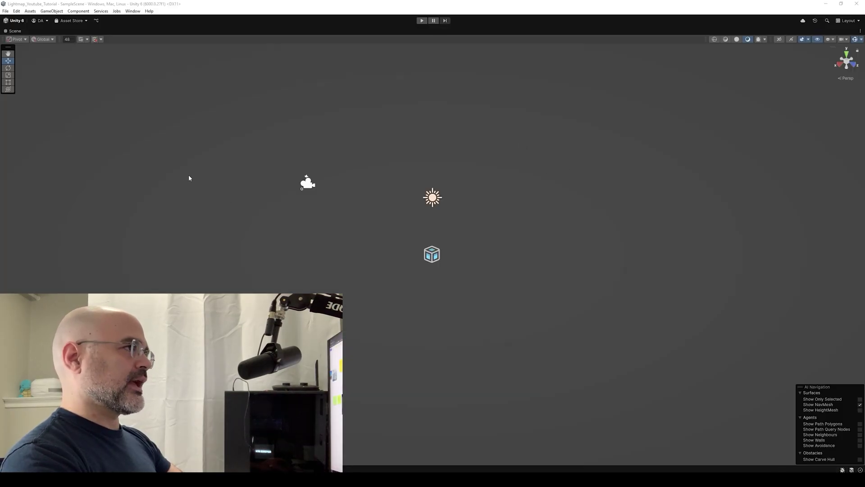
Change the editor layout to one that shows the Hierarchy, Scene, Project and Inspector together.
{"action": "left_click", "coordinate": [848, 20]}
{"action": "left_click", "coordinate": [848, 21]}
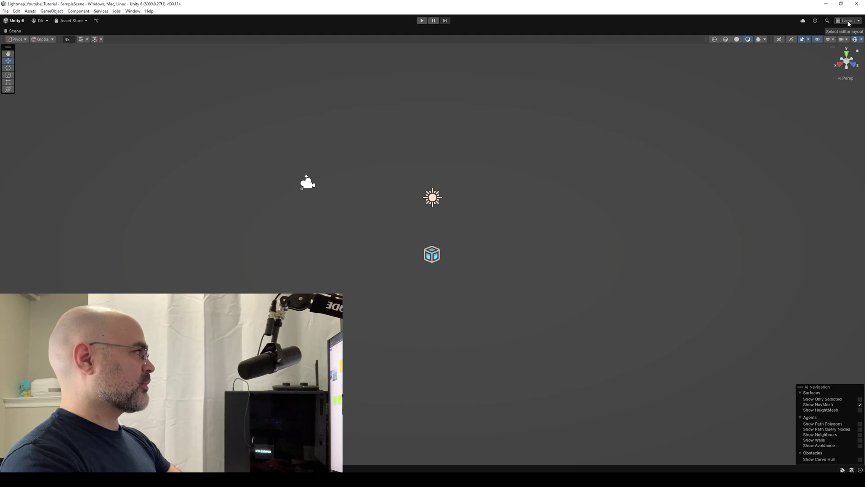
{"action": "left_click", "coordinate": [848, 21]}
{"action": "left_click", "coordinate": [820, 98]}
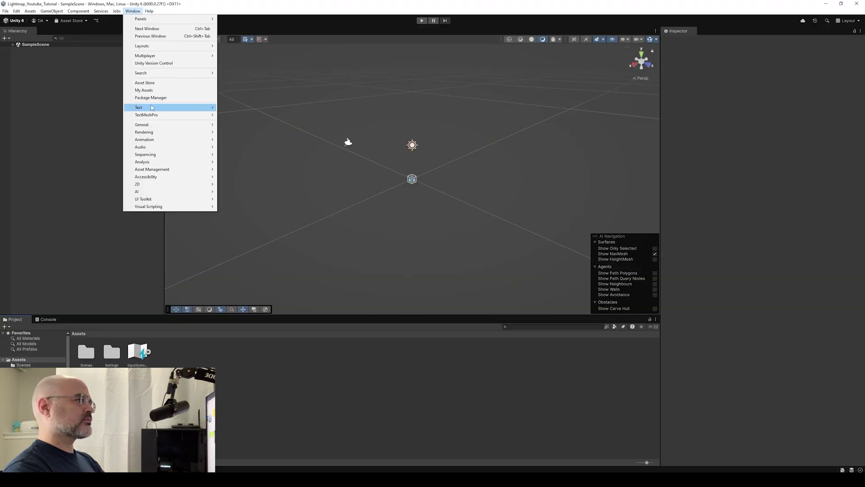
Find the Interior House Assets | URP package among the owned assets by searching for "interior" and import it into the project.
{"action": "left_click", "coordinate": [151, 97]}
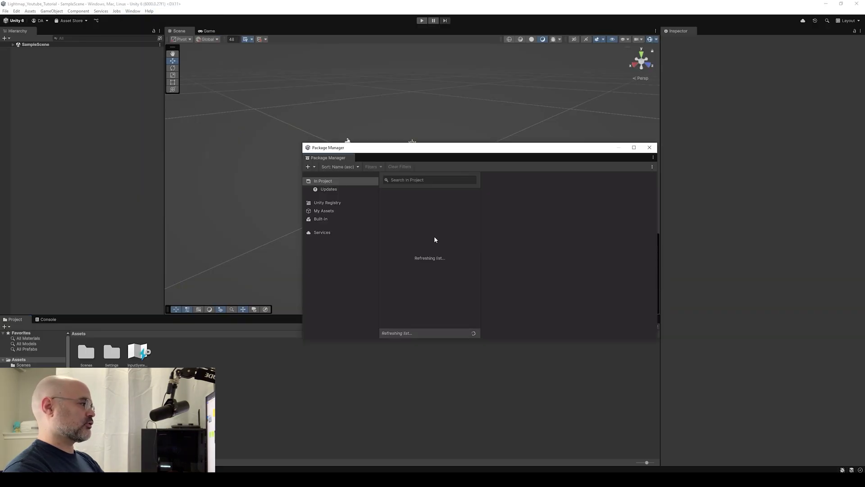
{"action": "left_click", "coordinate": [324, 210]}
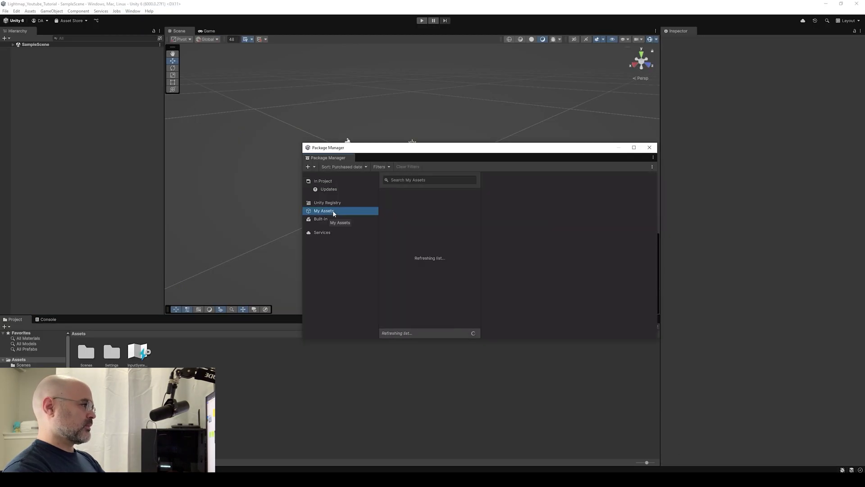
{"action": "left_click", "coordinate": [418, 180]}
{"action": "type", "text": "interior"}
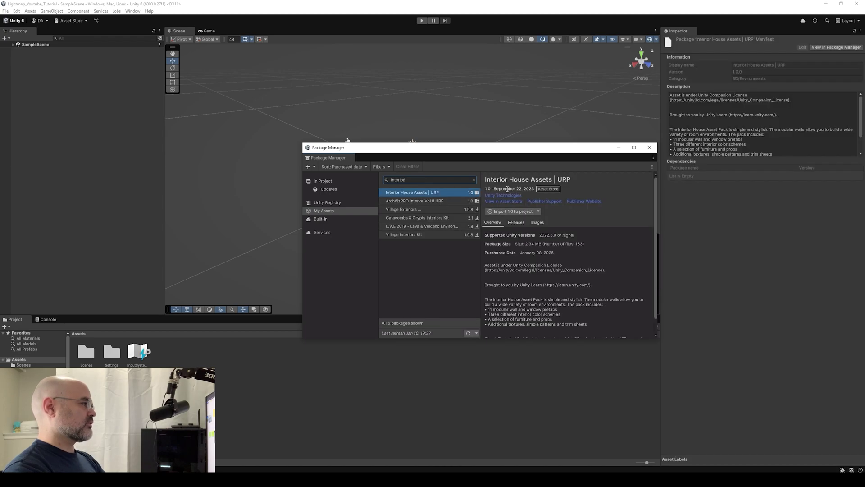
{"action": "left_click", "coordinate": [511, 211]}
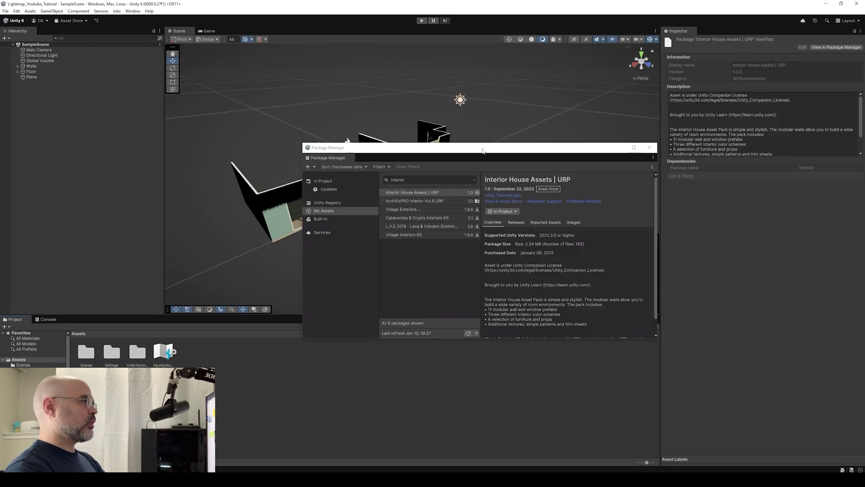
Find the ProBuilder package in the Unity Registry and install it.
{"action": "left_click_drag", "start_coordinate": [482, 151], "coordinate": [426, 95]}
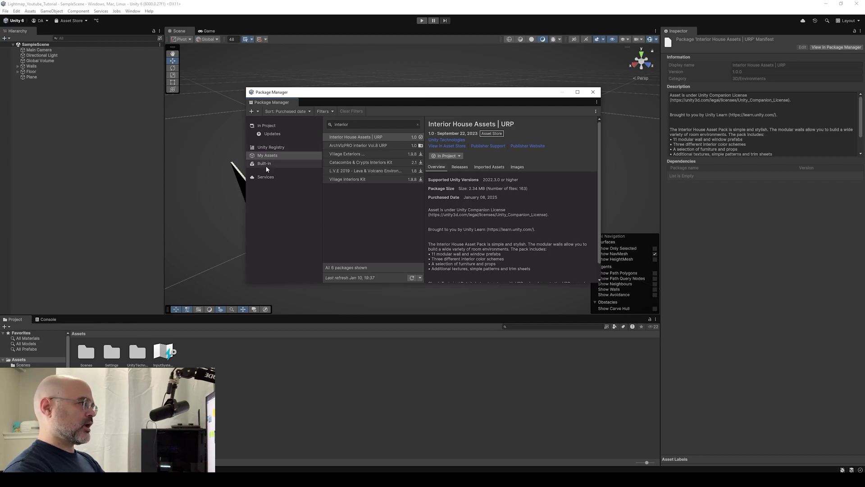
{"action": "left_click", "coordinate": [344, 126]}
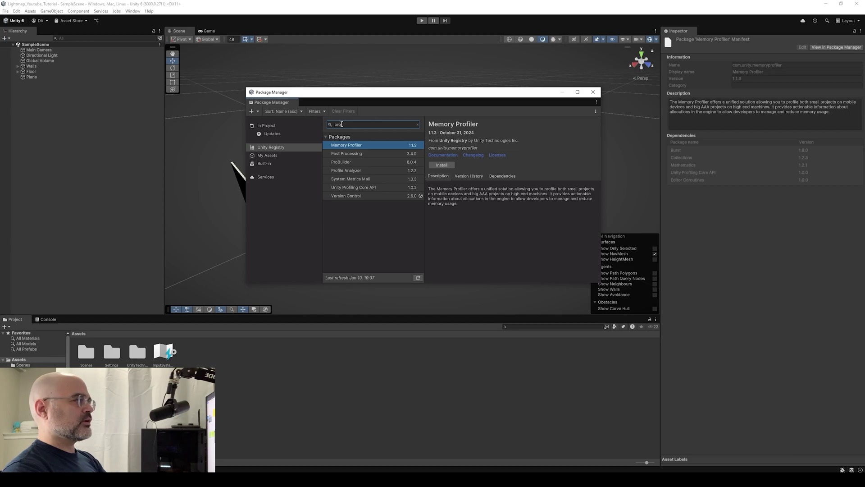
{"action": "type", "text": "builder"}
{"action": "left_click", "coordinate": [442, 166]}
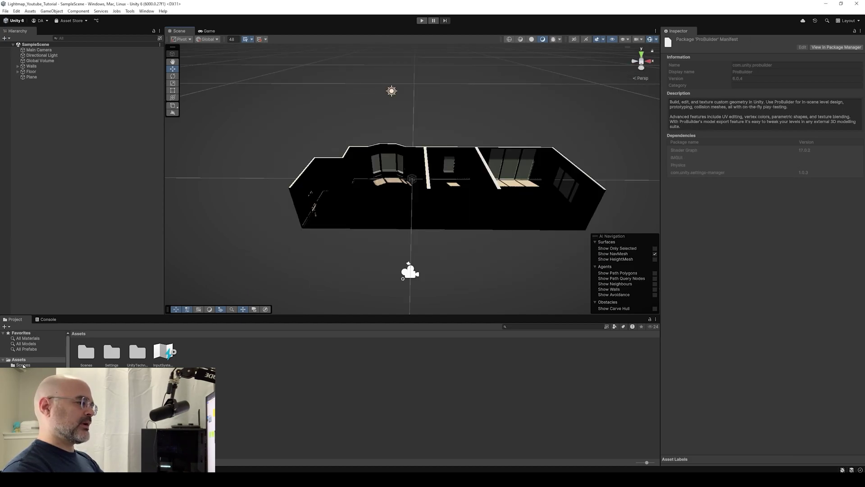
Examine the house model in SampleScene from several angles, including its floor pieces and windows.
{"action": "left_click", "coordinate": [22, 365]}
{"action": "left_click", "coordinate": [110, 356]}
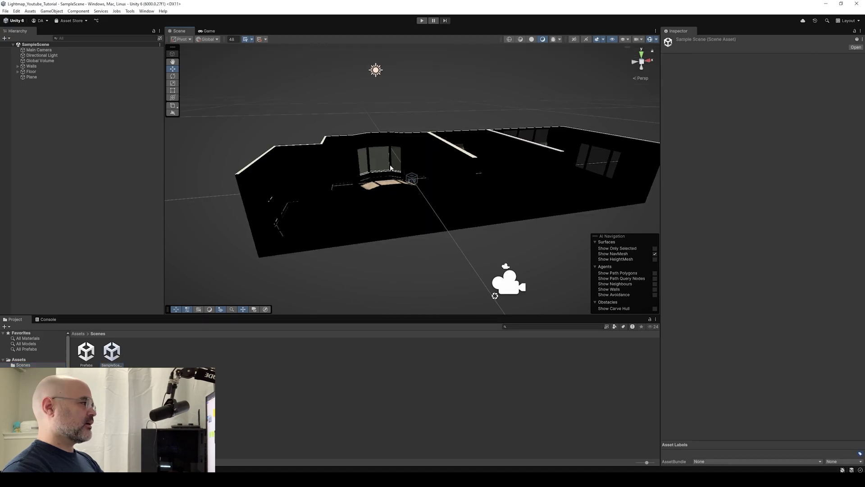
{"action": "left_click_drag", "start_coordinate": [392, 168], "coordinate": [413, 192], "text": "alt"}
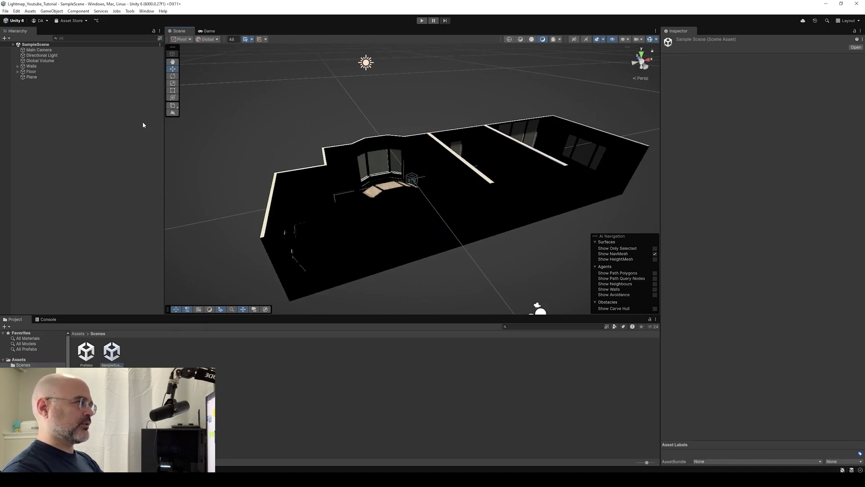
{"action": "mouse_move", "coordinate": [443, 181]}
{"action": "left_mouse_down", "text": "alt"}
{"action": "mouse_move", "coordinate": [437, 149]}
{"action": "mouse_move", "coordinate": [432, 171]}
{"action": "left_mouse_up", "text": "alt"}
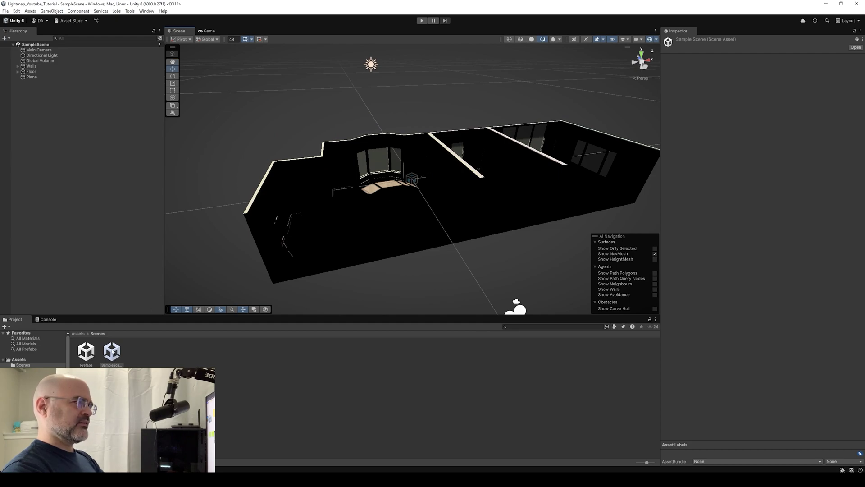
{"action": "left_click", "coordinate": [379, 227]}
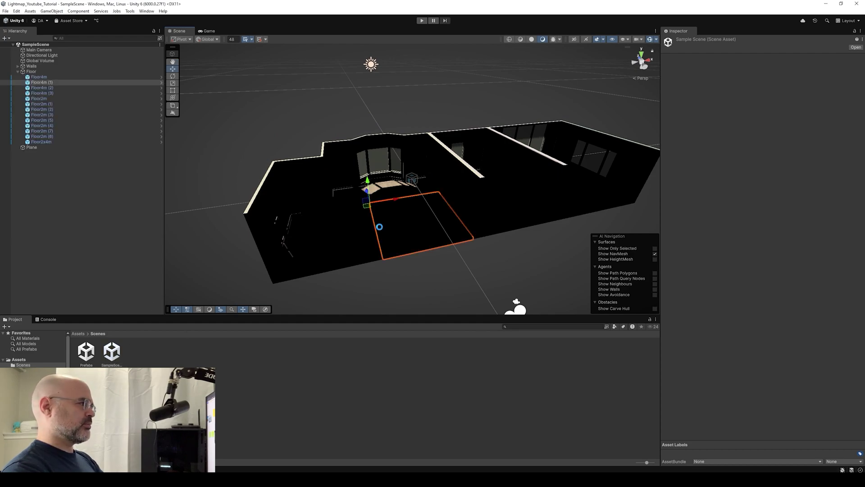
{"action": "left_click", "coordinate": [388, 272]}
{"action": "key", "text": "shift+space"}
{"action": "scroll", "coordinate": [398, 273], "scroll_direction": "down", "scroll_amount": 1}
{"action": "key", "text": "shift+space"}
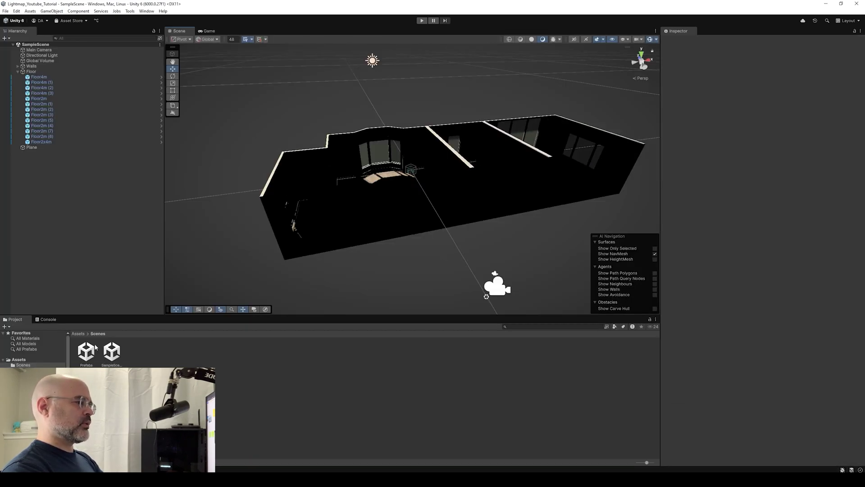
Open the Prefabs scene from the Scenes folder and look over its walls, furniture, props and floor pieces.
{"action": "double_click", "coordinate": [92, 350]}
{"action": "key", "text": "shift+space"}
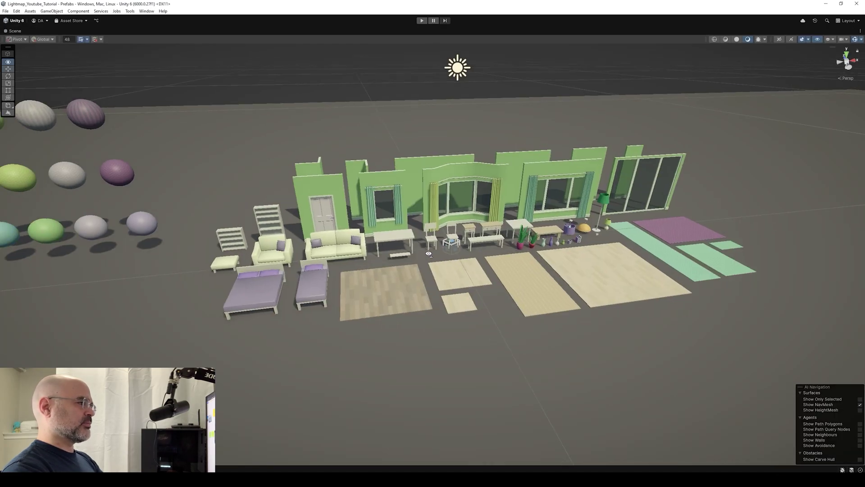
{"action": "right_click_drag", "start_coordinate": [428, 253], "coordinate": [414, 239]}
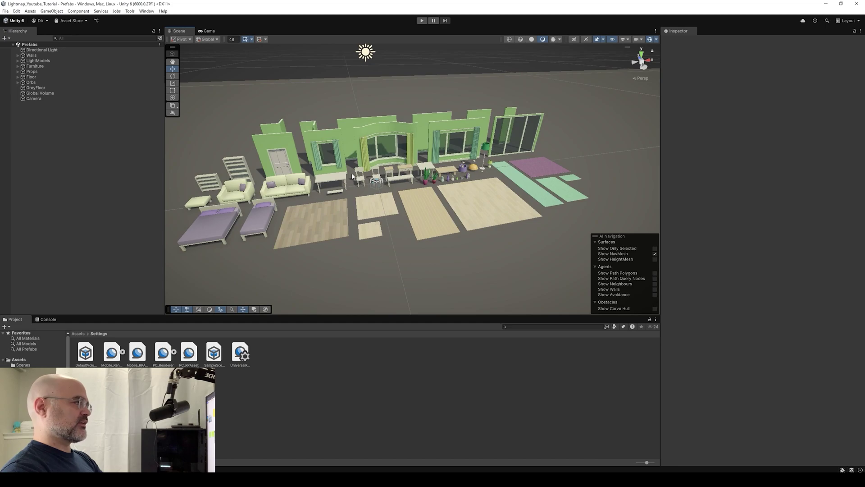
{"action": "key", "text": "w"}
{"action": "right_click_drag", "start_coordinate": [351, 176], "coordinate": [438, 177]}
{"action": "key", "text": "s"}
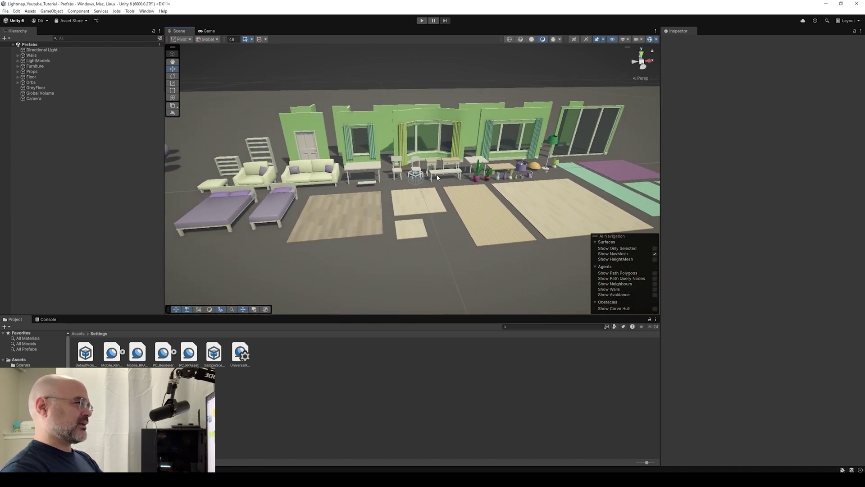
{"action": "mouse_move", "coordinate": [382, 214]}
{"action": "right_mouse_down"}
{"action": "mouse_move", "coordinate": [401, 210]}
{"action": "mouse_move", "coordinate": [381, 218]}
{"action": "right_mouse_up"}
Show the Prefabs scene file in the Scenes folder and maximize the Scene view on the prefab collection.
{"action": "left_click", "coordinate": [23, 365]}
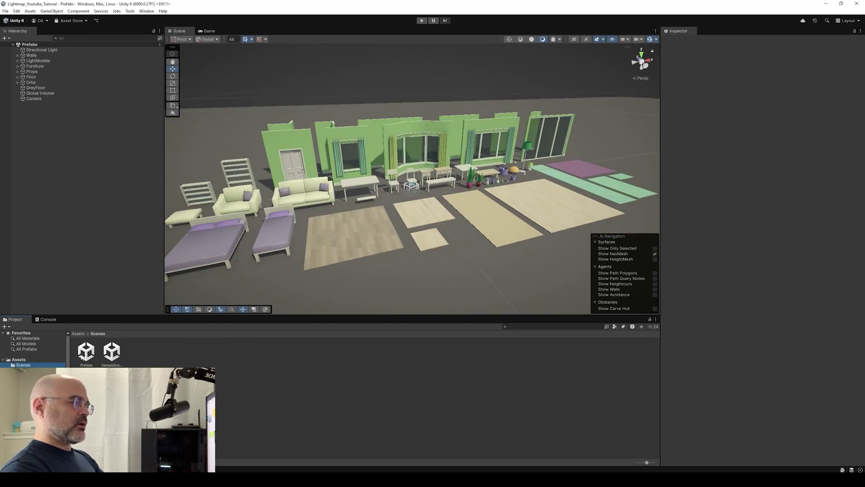
{"action": "left_click", "coordinate": [82, 358]}
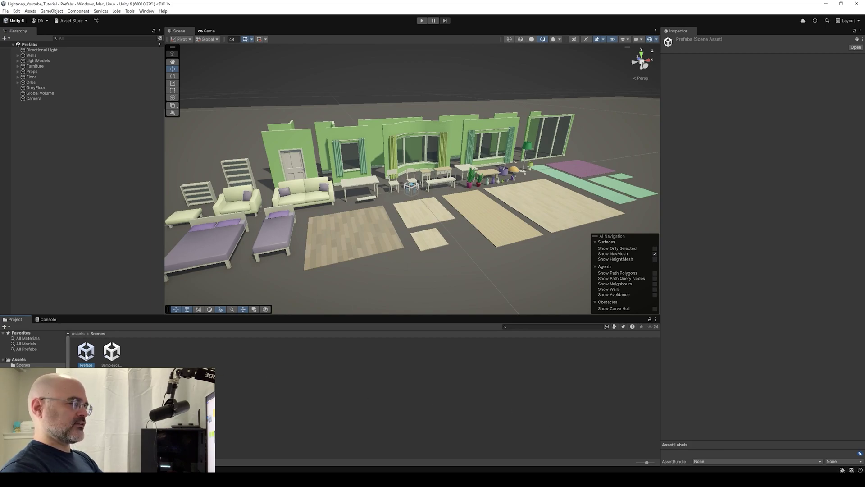
{"action": "right_click_drag", "start_coordinate": [395, 121], "coordinate": [366, 143]}
{"action": "right_click_drag", "start_coordinate": [286, 137], "coordinate": [349, 205]}
{"action": "key", "text": "shift+space"}
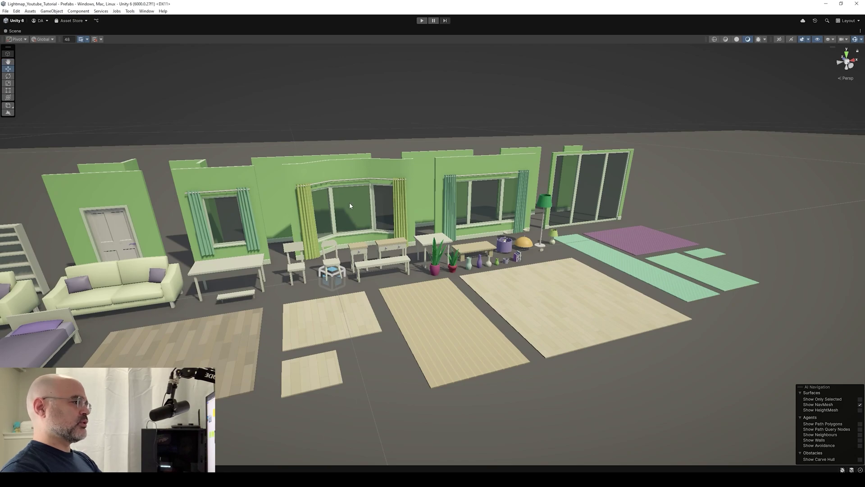
{"action": "scroll", "coordinate": [350, 205], "scroll_direction": "down", "scroll_amount": 10}
Duplicate the brown wood floor tile and spread the copies over the empty ground beside the prefab collection.
{"action": "left_click", "coordinate": [341, 235]}
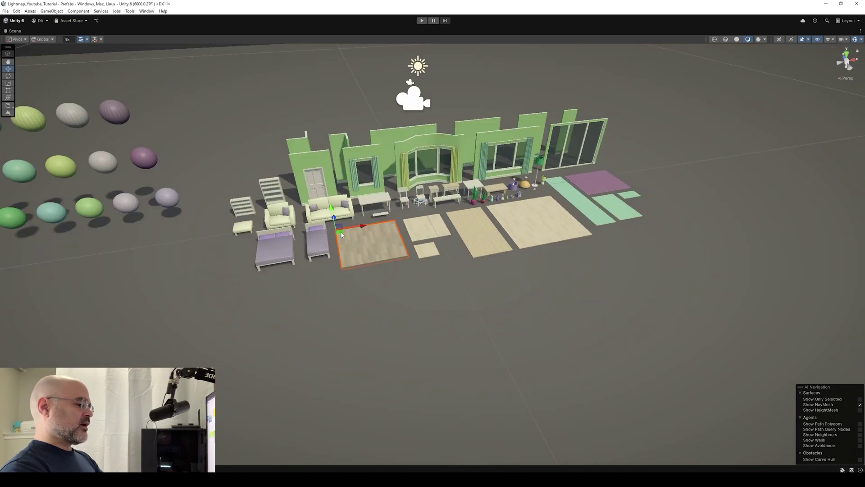
{"action": "left_click_drag", "start_coordinate": [341, 234], "coordinate": [616, 288]}
{"action": "key", "text": "ctrl+d"}
{"action": "left_click_drag", "start_coordinate": [606, 287], "coordinate": [641, 278]}
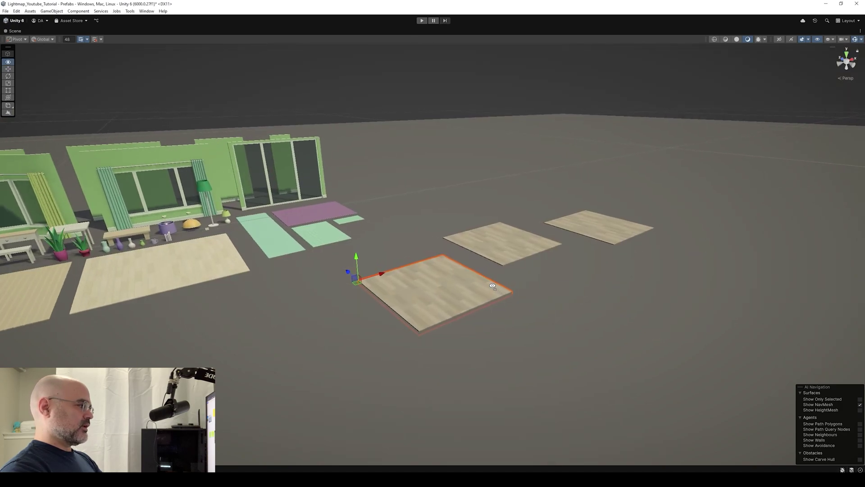
Bring the floor tile copies together and vertex-snap their corners so they form one continuous wood floor.
{"action": "right_click_drag", "start_coordinate": [495, 286], "coordinate": [424, 311]}
{"action": "scroll", "coordinate": [542, 238], "scroll_direction": "down", "scroll_amount": 1}
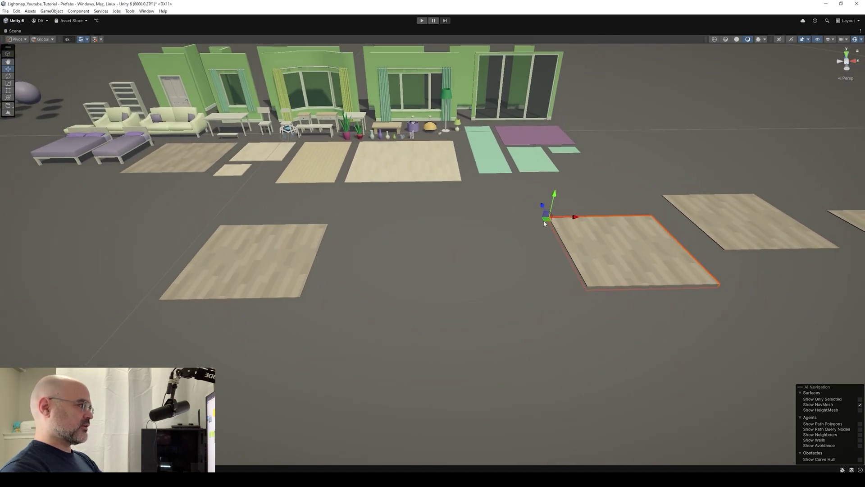
{"action": "left_click_drag", "start_coordinate": [544, 220], "coordinate": [352, 225]}
{"action": "right_click_drag", "start_coordinate": [331, 266], "coordinate": [530, 187]}
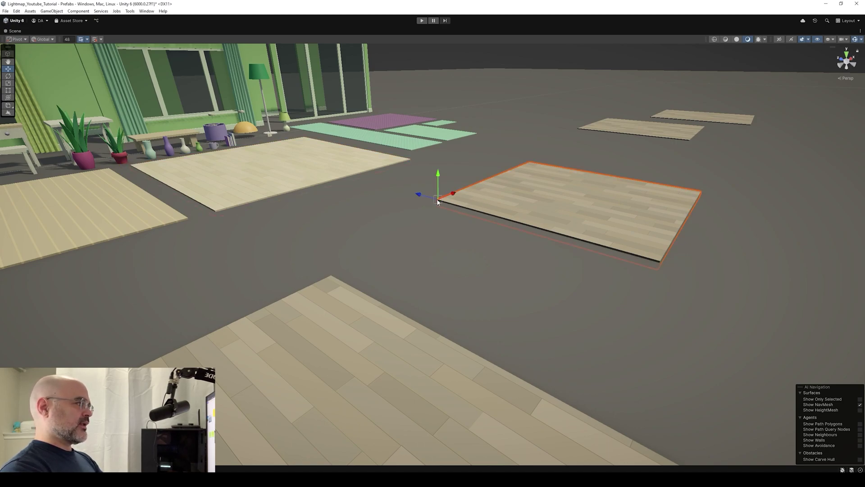
{"action": "key", "text": "v"}
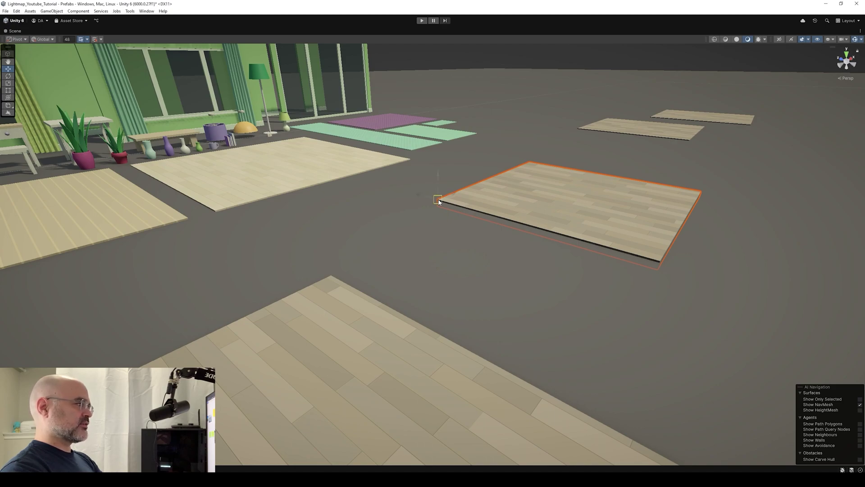
{"action": "left_click_drag", "start_coordinate": [440, 201], "coordinate": [332, 278]}
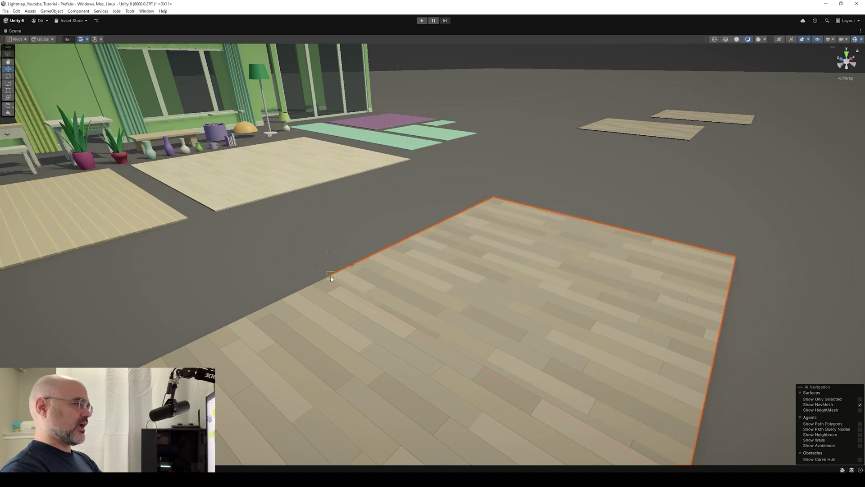
{"action": "scroll", "coordinate": [331, 279], "scroll_direction": "down", "scroll_amount": 10}
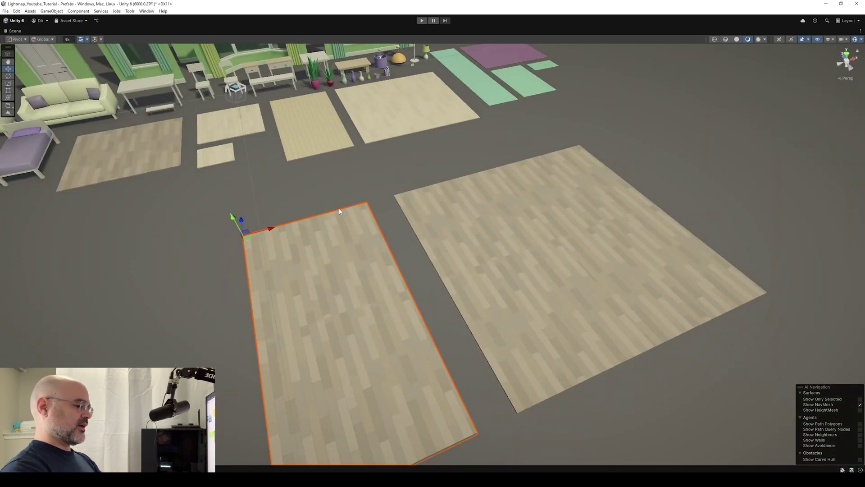
{"action": "scroll", "coordinate": [340, 212], "scroll_direction": "down", "scroll_amount": 8}
Place a copy of the two-seat sofa and a copy of the white table on the assembled wood floor.
{"action": "left_click", "coordinate": [283, 207]}
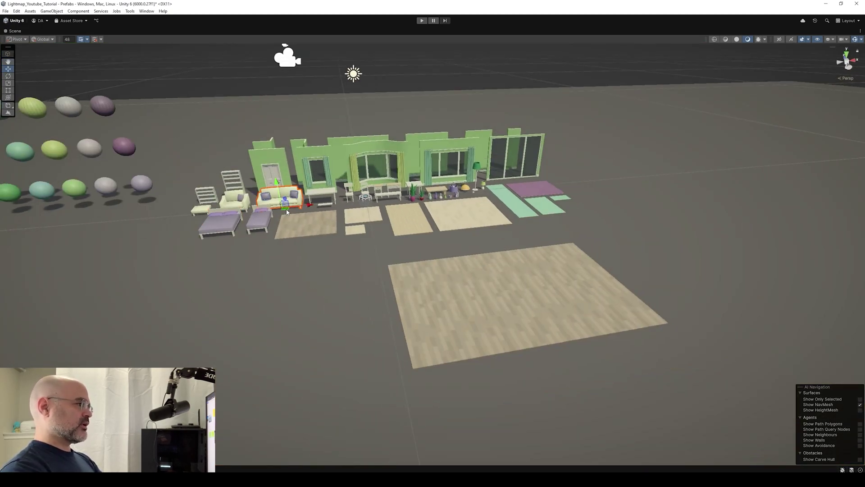
{"action": "left_click_drag", "start_coordinate": [287, 211], "coordinate": [489, 271]}
{"action": "scroll", "coordinate": [486, 270], "scroll_direction": "up", "scroll_amount": 6}
{"action": "right_click_drag", "start_coordinate": [483, 266], "coordinate": [365, 366]}
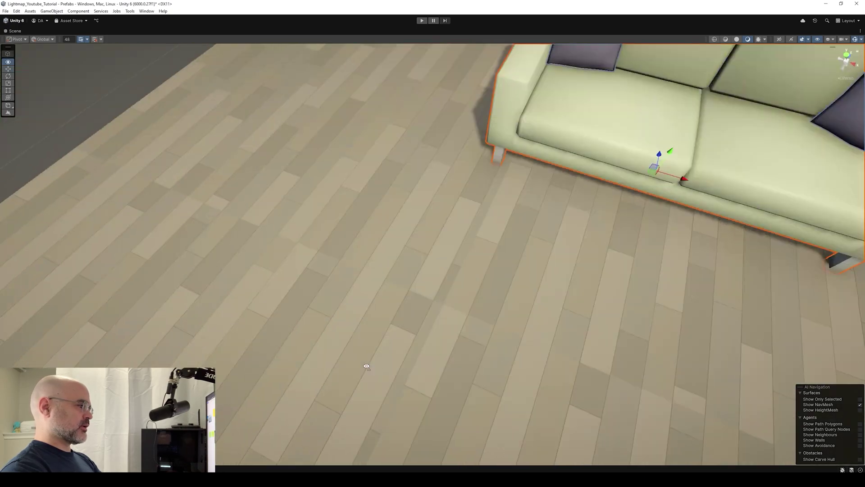
{"action": "scroll", "coordinate": [365, 366], "scroll_direction": "down", "scroll_amount": 10}
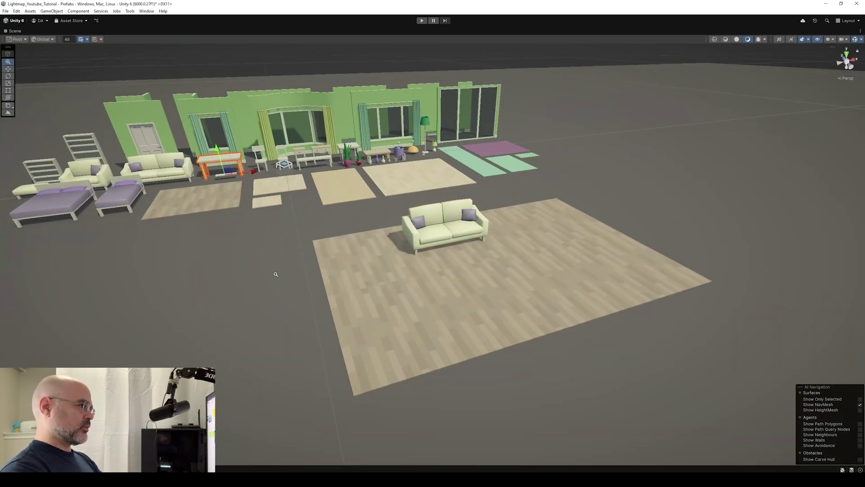
{"action": "left_click_drag", "start_coordinate": [228, 172], "coordinate": [523, 275]}
{"action": "scroll", "coordinate": [522, 275], "scroll_direction": "up", "scroll_amount": 5}
{"action": "scroll", "coordinate": [430, 319], "scroll_direction": "down", "scroll_amount": 6}
Duplicate the green floor lamp and position the copy on the wood floor near its edge.
{"action": "left_click", "coordinate": [428, 120]}
{"action": "key", "text": "ctrl+d"}
{"action": "left_click_drag", "start_coordinate": [428, 135], "coordinate": [683, 241]}
{"action": "scroll", "coordinate": [683, 241], "scroll_direction": "up", "scroll_amount": 10}
{"action": "left_click_drag", "start_coordinate": [334, 220], "coordinate": [424, 220]}
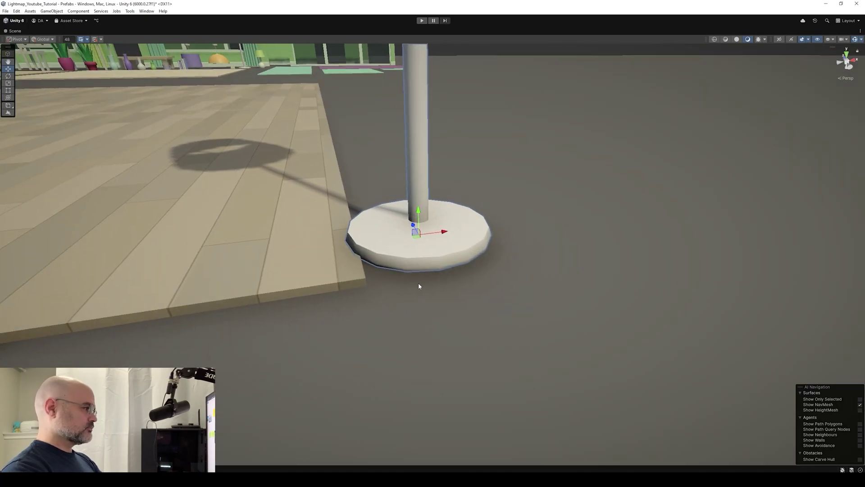
{"action": "left_click_drag", "start_coordinate": [407, 273], "coordinate": [364, 289]}
Place a copy of the tall bookshelf and a copy of the footstool on the wood floor around the sofa.
{"action": "scroll", "coordinate": [420, 337], "scroll_direction": "down", "scroll_amount": 10}
{"action": "left_click", "coordinate": [191, 133]}
{"action": "key", "text": "ctrl+d"}
{"action": "left_click_drag", "start_coordinate": [190, 140], "coordinate": [462, 279]}
{"action": "left_click", "coordinate": [149, 162]}
{"action": "left_click_drag", "start_coordinate": [149, 162], "coordinate": [820, 311]}
{"action": "left_click", "coordinate": [284, 84]}
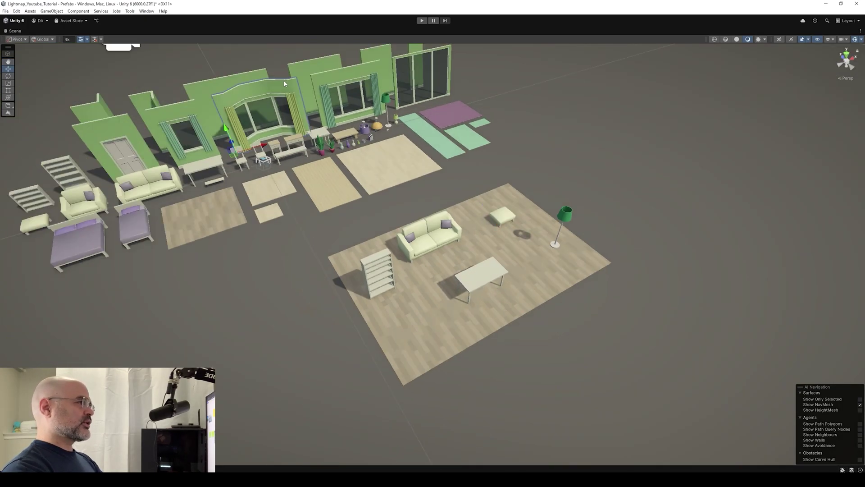
{"action": "key", "text": "f"}
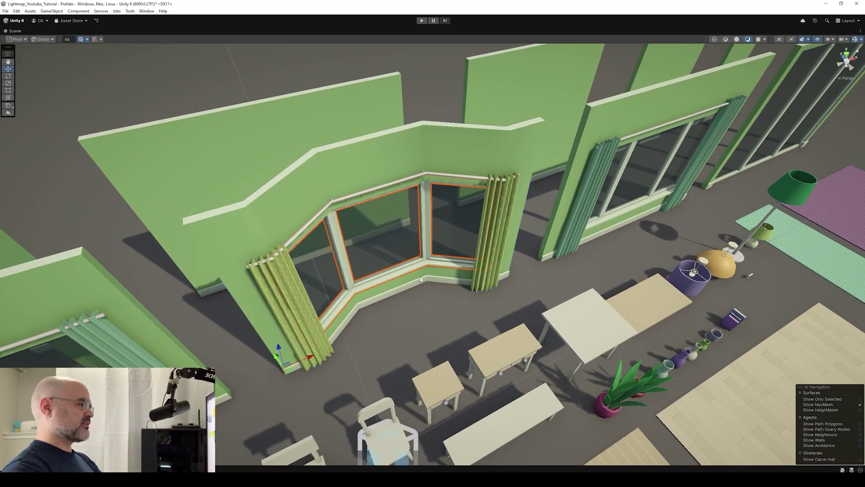
{"action": "scroll", "coordinate": [420, 280], "scroll_direction": "down", "scroll_amount": 5}
{"action": "left_click_drag", "start_coordinate": [327, 395], "coordinate": [299, 296]}
{"action": "key", "text": "ctrl+z"}
Place a copy of the wide window wall with teal curtains along the wood floor's back edge, behind the sofa.
{"action": "key", "text": "s"}
{"action": "right_click_drag", "start_coordinate": [472, 239], "coordinate": [425, 146]}
{"action": "left_click", "coordinate": [425, 146]}
{"action": "key", "text": "w"}
{"action": "right_click_drag", "start_coordinate": [436, 207], "coordinate": [368, 289]}
{"action": "key", "text": "d"}
{"action": "key", "text": "s"}
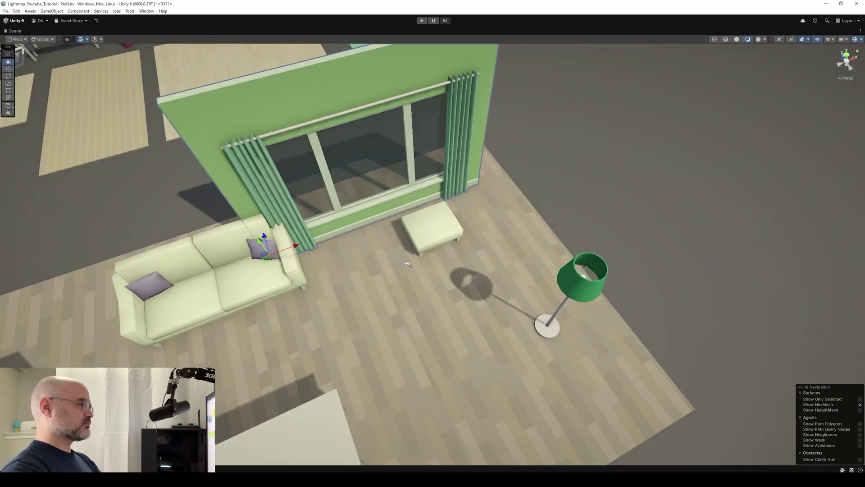
{"action": "key", "text": "d"}
Rotate a copy of the plain green wall and vertex-snap it to the corner wall along the floor's side edge.
{"action": "right_click_drag", "start_coordinate": [408, 265], "coordinate": [460, 282]}
{"action": "key", "text": "w"}
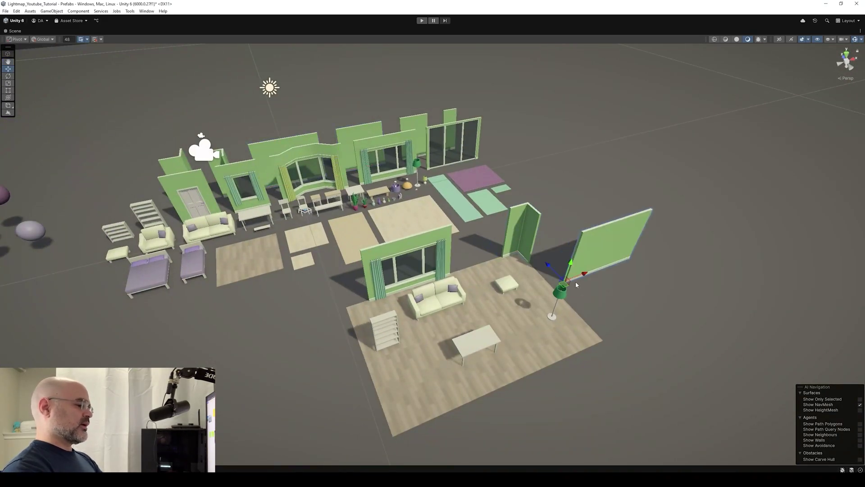
{"action": "key", "text": "e"}
{"action": "left_click_drag", "start_coordinate": [572, 301], "coordinate": [487, 298]}
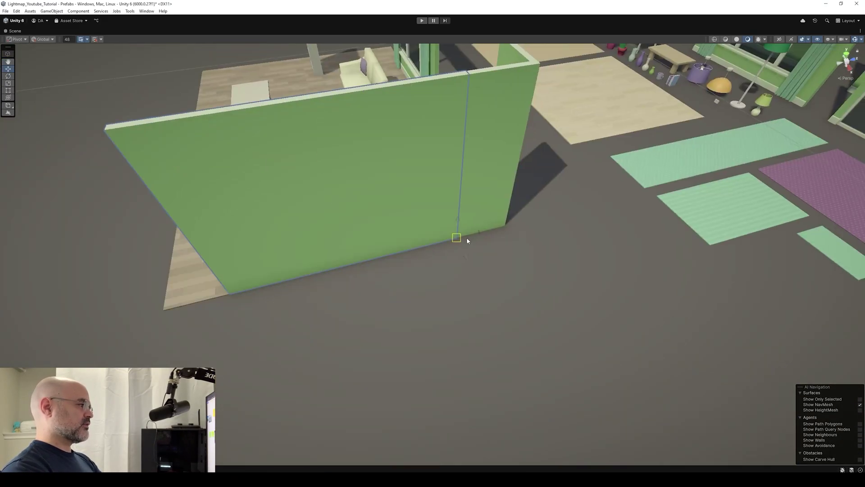
Rotate the copy of the narrow plain wall near the floor's front corner to line it up with the side wall.
{"action": "scroll", "coordinate": [467, 240], "scroll_direction": "down", "scroll_amount": 10}
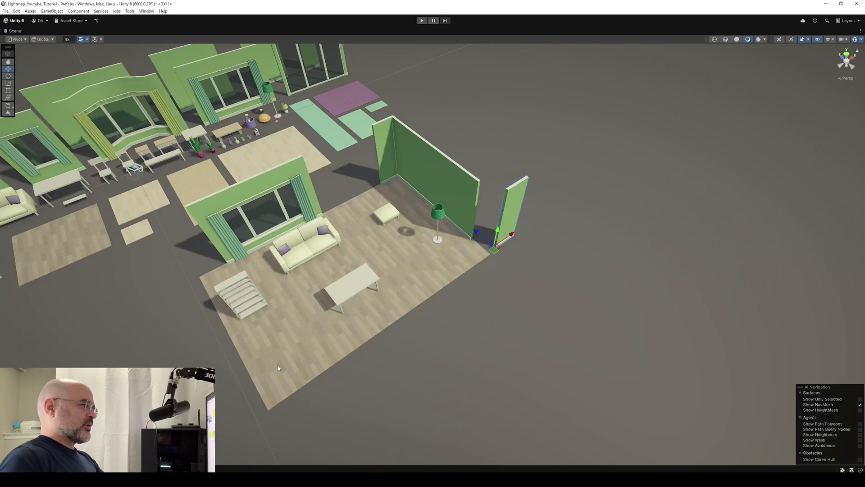
{"action": "scroll", "coordinate": [533, 284], "scroll_direction": "up", "scroll_amount": 10}
{"action": "scroll", "coordinate": [420, 298], "scroll_direction": "up", "scroll_amount": 3}
{"action": "left_click_drag", "start_coordinate": [419, 297], "coordinate": [289, 378], "text": "alt"}
{"action": "key", "text": "e"}
Vertex-snap a corner wall piece to the free end of the window wall.
{"action": "key", "text": "s"}
{"action": "right_click_drag", "start_coordinate": [289, 378], "coordinate": [361, 284]}
{"action": "left_click", "coordinate": [230, 315]}
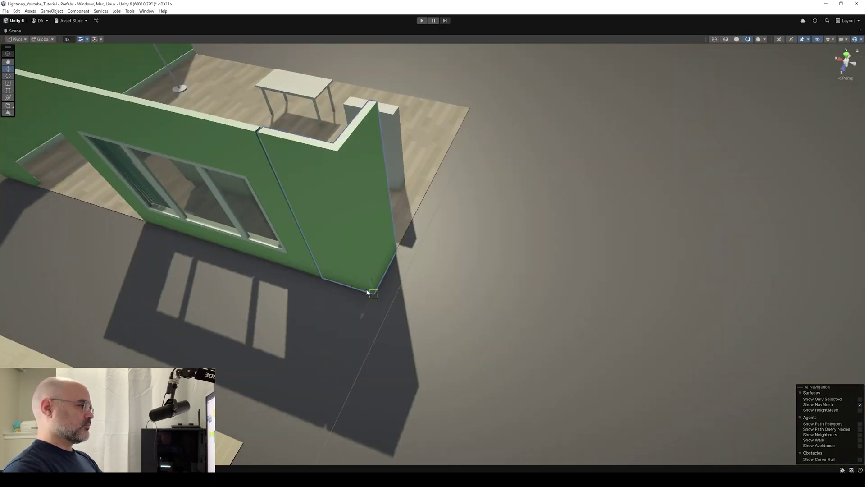
{"action": "key", "text": "s"}
{"action": "right_click_drag", "start_coordinate": [367, 293], "coordinate": [292, 247]}
Place a copy of the door wall in the side wall, between the corner wall and the plain wall section.
{"action": "scroll", "coordinate": [292, 247], "scroll_direction": "down", "scroll_amount": 2}
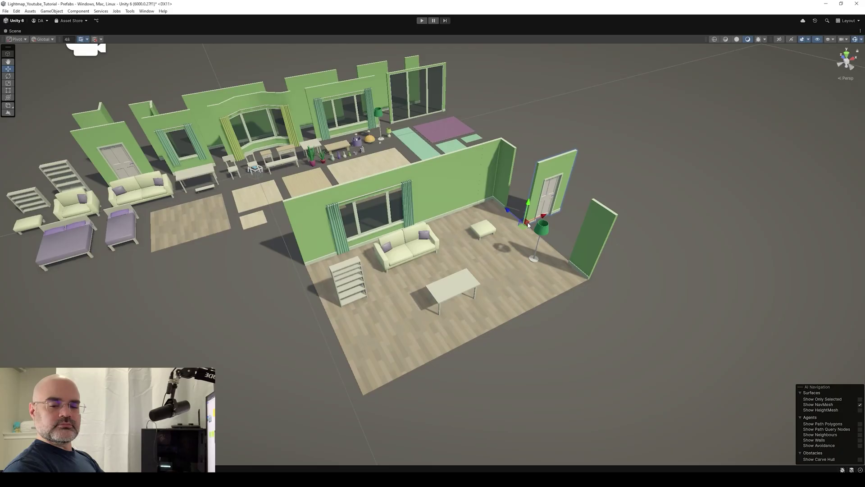
{"action": "scroll", "coordinate": [357, 59], "scroll_direction": "up", "scroll_amount": 10}
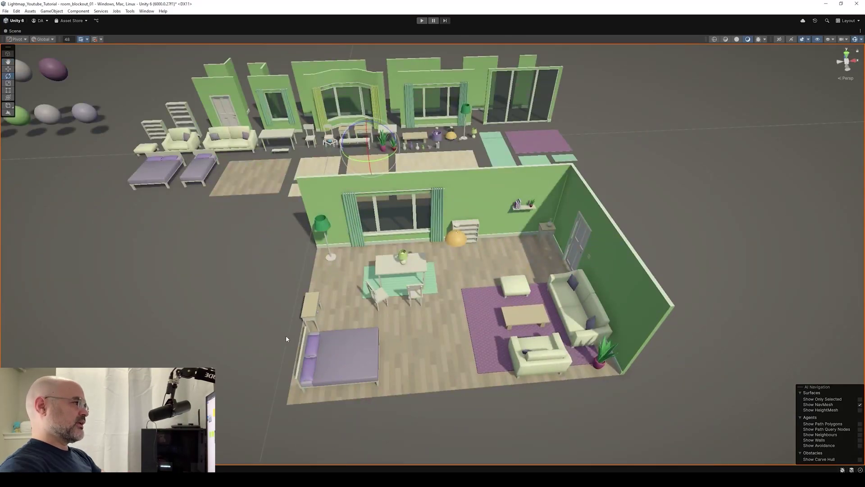
{"action": "left_click_drag", "start_coordinate": [388, 328], "coordinate": [426, 324], "text": "alt"}
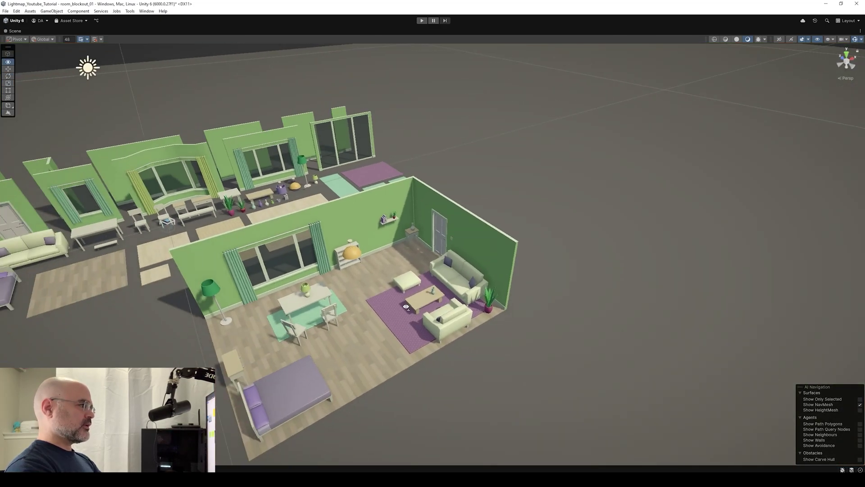
Restore the full editor layout and create an empty object named Room_Blockout_01_Prefab in the scene.
{"action": "key", "text": "shift+space"}
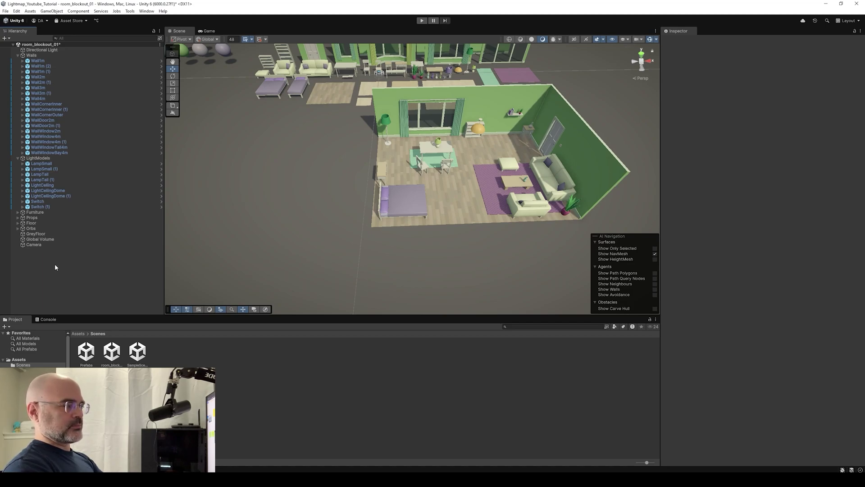
{"action": "right_click", "coordinate": [53, 265]}
{"action": "left_click", "coordinate": [68, 156]}
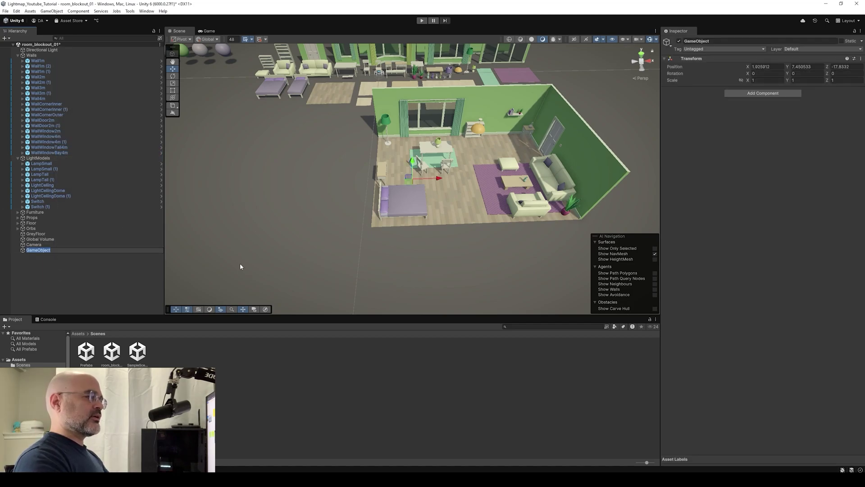
{"action": "type", "text": "roomblock"}
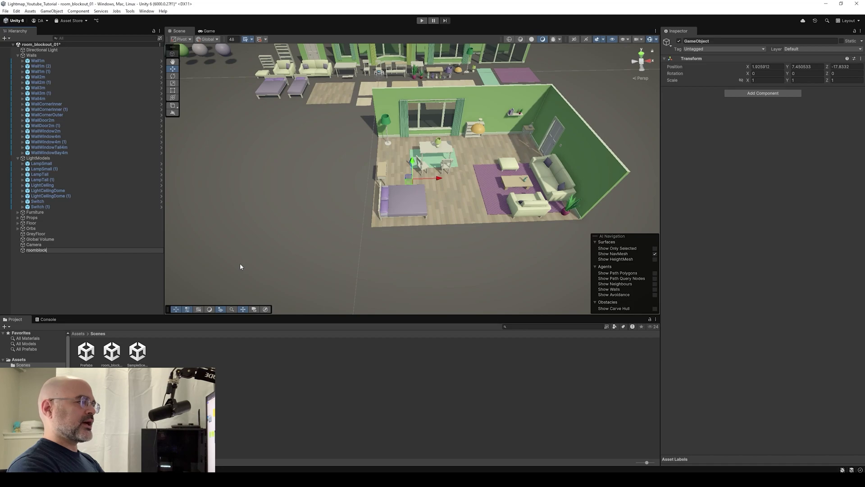
{"action": "type", "text": "out_01"}
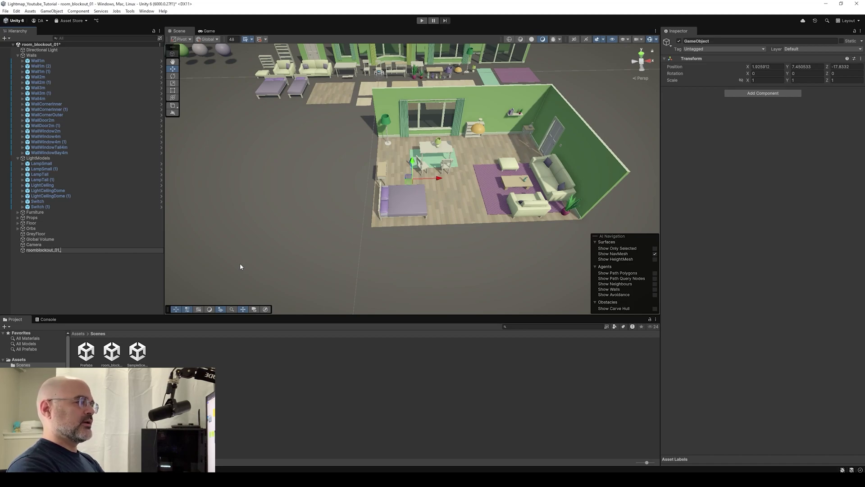
{"action": "type", "text": "_Prefa"}
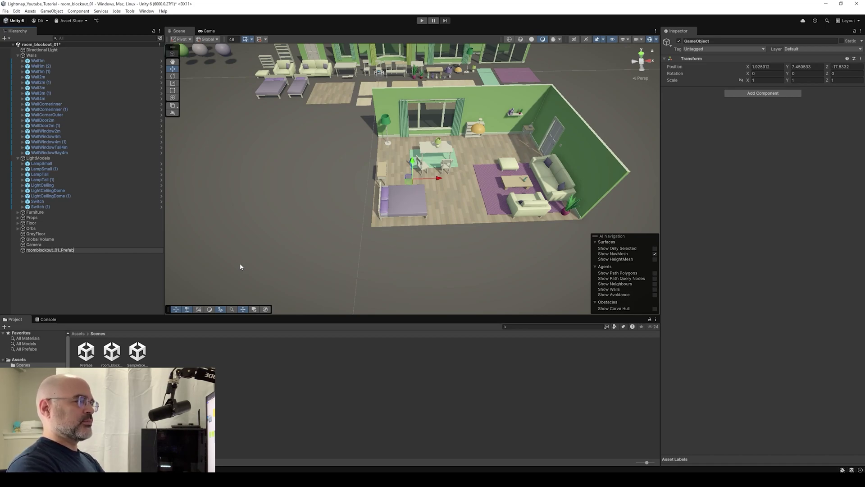
{"action": "type", "text": "b"}
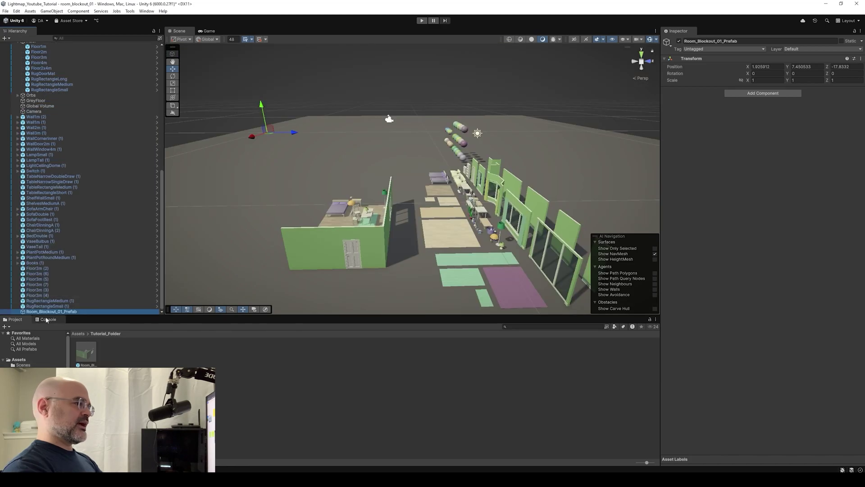
Reset the transform of the empty Room_Blockout_01_Prefab object.
{"action": "right_click", "coordinate": [697, 60]}
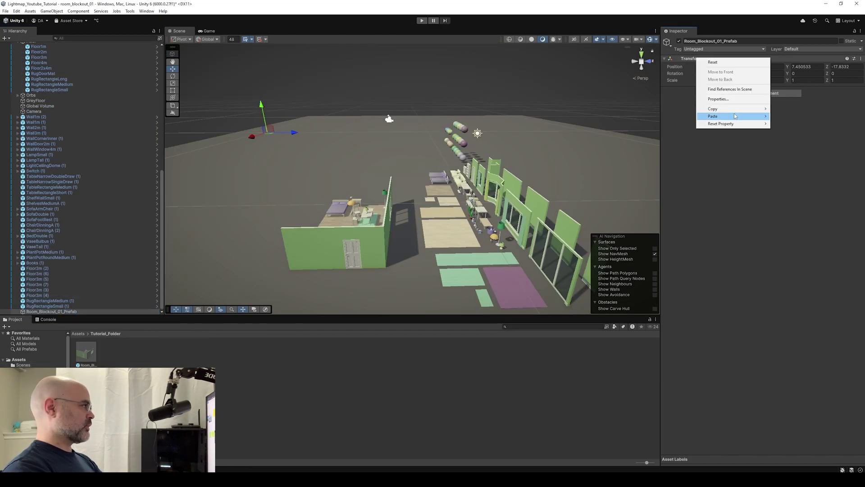
{"action": "left_click", "coordinate": [716, 62]}
{"action": "right_click_drag", "start_coordinate": [474, 171], "coordinate": [508, 184]}
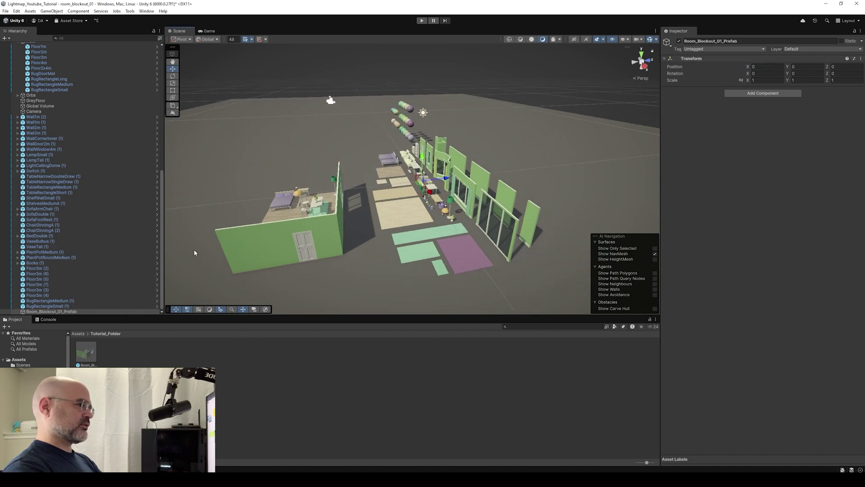
Parent all room pieces from Wall1m (2) through RugRectangleSmall (1) to the Room_Blockout_01_Prefab object.
{"action": "left_click", "coordinate": [36, 117]}
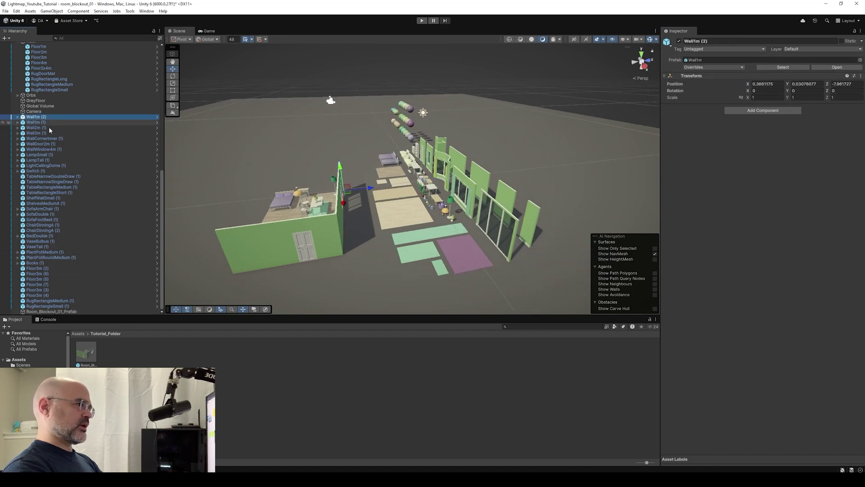
{"action": "left_click", "coordinate": [62, 306], "text": "shift"}
{"action": "left_click_drag", "start_coordinate": [50, 235], "coordinate": [66, 311]}
Move the selected room pieces back toward the scene origin, over the row of sample prefabs.
{"action": "right_click_drag", "start_coordinate": [311, 194], "coordinate": [439, 262]}
{"action": "key", "text": "f"}
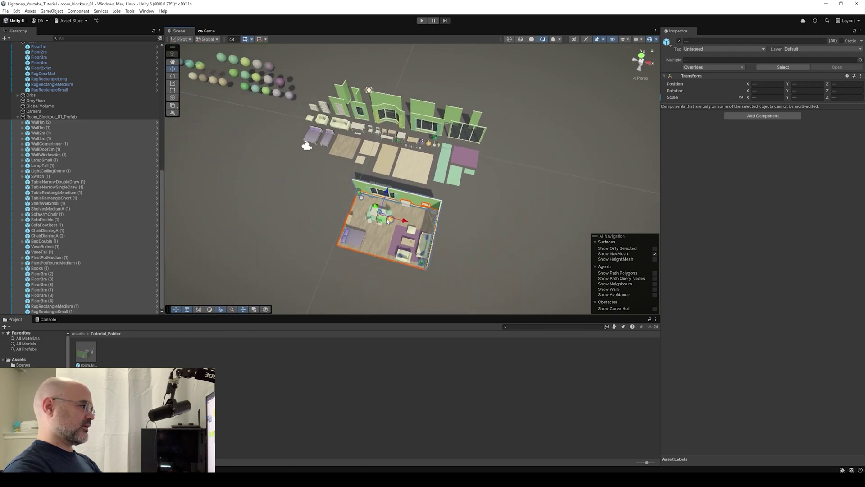
{"action": "left_click_drag", "start_coordinate": [374, 189], "coordinate": [380, 125]}
Delete the old Room_Blockout_01_Prefab asset from Tutorial_Folder and save the grouped room as its replacement prefab.
{"action": "key", "text": "Delete"}
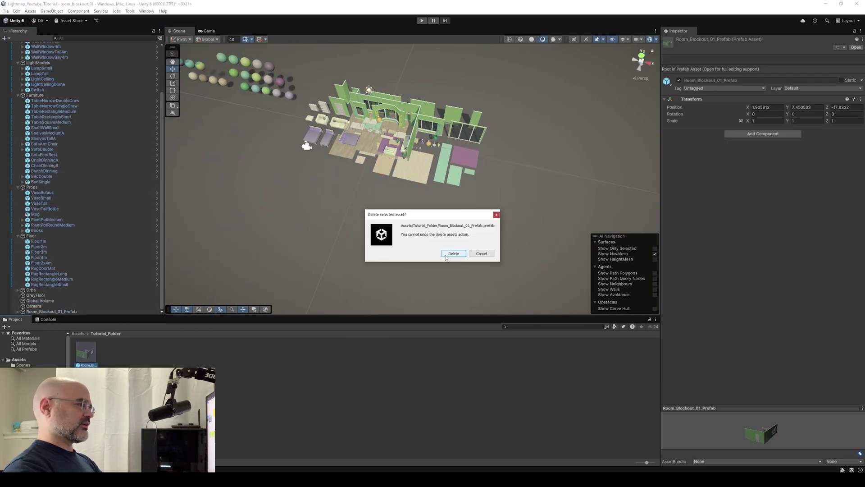
{"action": "left_click", "coordinate": [452, 254]}
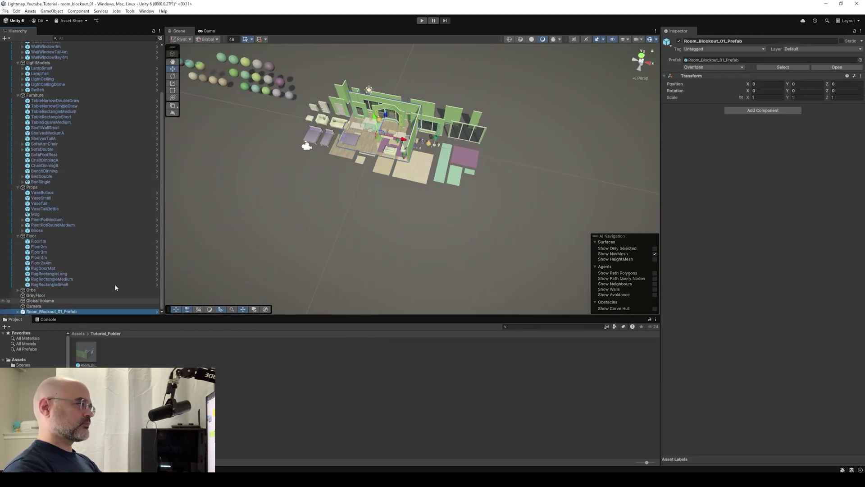
{"action": "mouse_move", "coordinate": [316, 189]}
{"action": "right_mouse_down"}
{"action": "mouse_move", "coordinate": [383, 149]}
{"action": "mouse_move", "coordinate": [334, 185]}
{"action": "mouse_move", "coordinate": [325, 181]}
{"action": "right_mouse_up"}
{"action": "left_click", "coordinate": [47, 306]}
{"action": "left_click", "coordinate": [47, 312]}
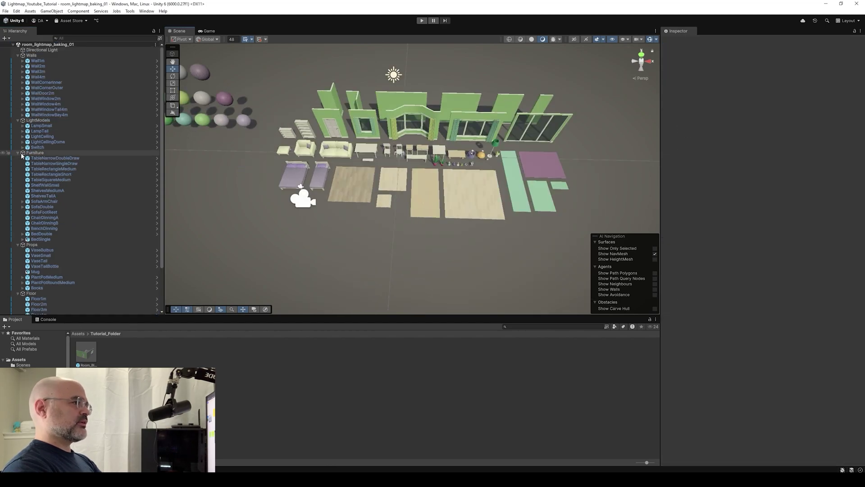
Delete every object except the Directional Light from the room_lightmap_baking_01 scene.
{"action": "left_click", "coordinate": [18, 153]}
{"action": "left_click", "coordinate": [18, 157]}
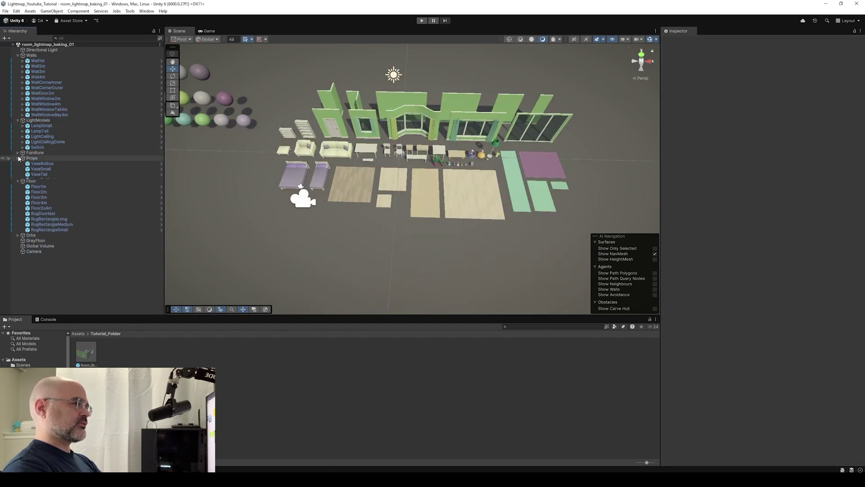
{"action": "left_click", "coordinate": [18, 163]}
{"action": "left_click", "coordinate": [18, 55]}
{"action": "left_click", "coordinate": [34, 62]}
{"action": "left_click", "coordinate": [33, 126], "text": "shift"}
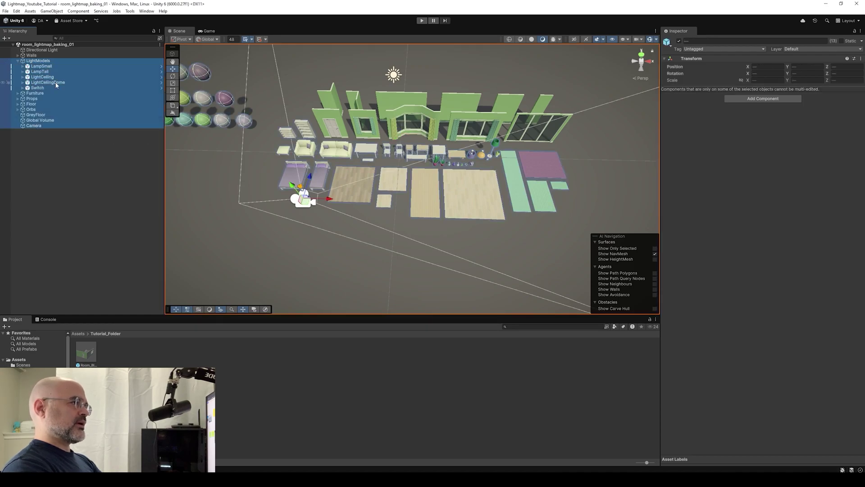
{"action": "key", "text": "Delete"}
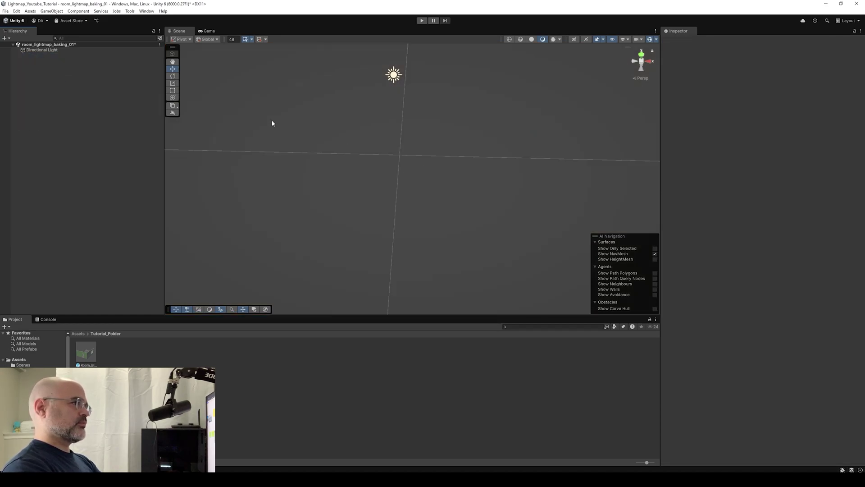
Add the Room_Blockout_01_Prefab asset to the scene and frame the room's interior.
{"action": "left_click_drag", "start_coordinate": [86, 352], "coordinate": [44, 55]}
{"action": "right_click_drag", "start_coordinate": [488, 143], "coordinate": [491, 180]}
{"action": "key", "text": "s"}
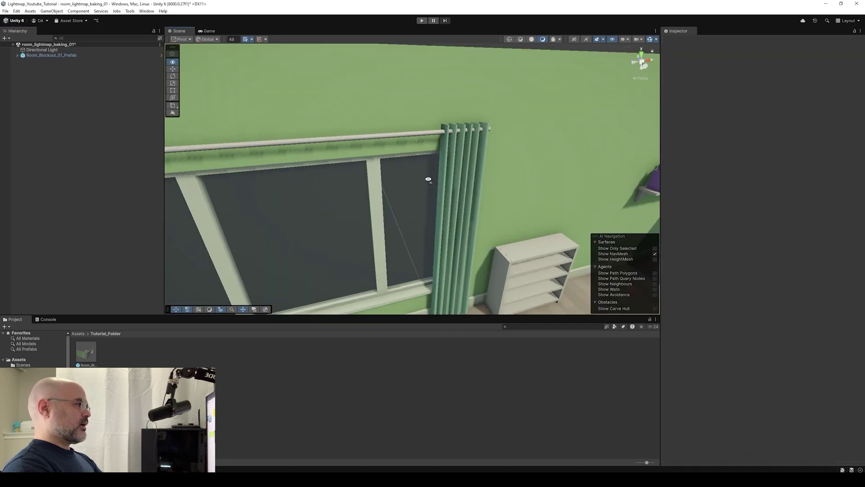
{"action": "key", "text": "s"}
{"action": "right_click_drag", "start_coordinate": [428, 179], "coordinate": [380, 144]}
{"action": "key", "text": "w"}
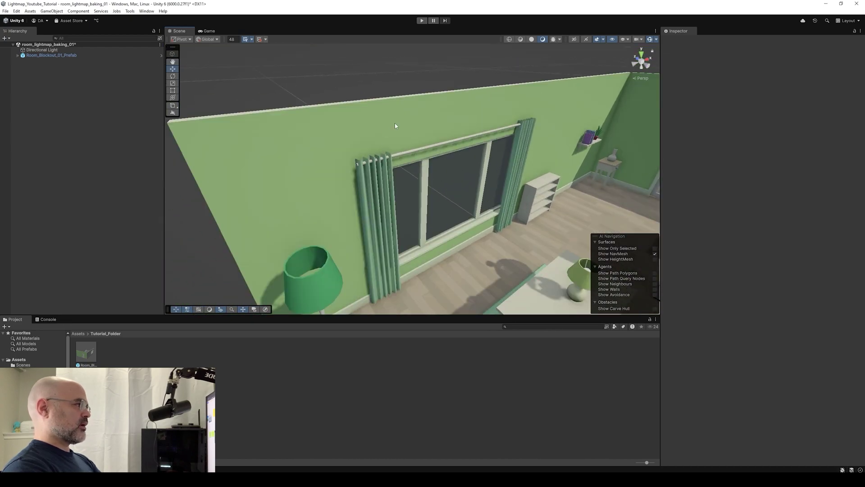
Disable the Screen Space Ambient Occlusion feature on the PC_Renderer asset in the Settings folder.
{"action": "left_click", "coordinate": [23, 370]}
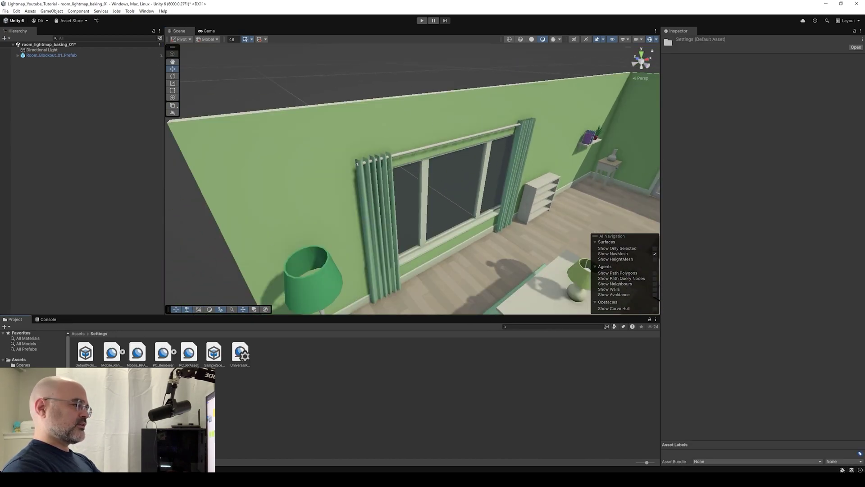
{"action": "left_click", "coordinate": [163, 352]}
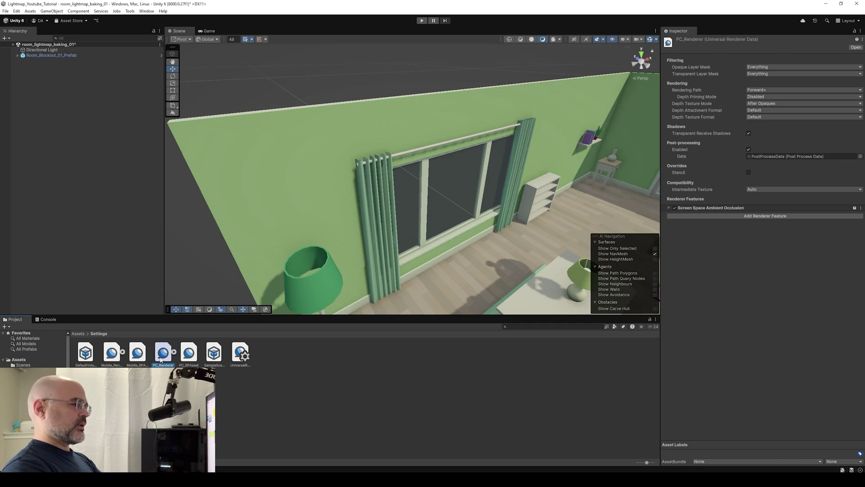
{"action": "left_click", "coordinate": [675, 208]}
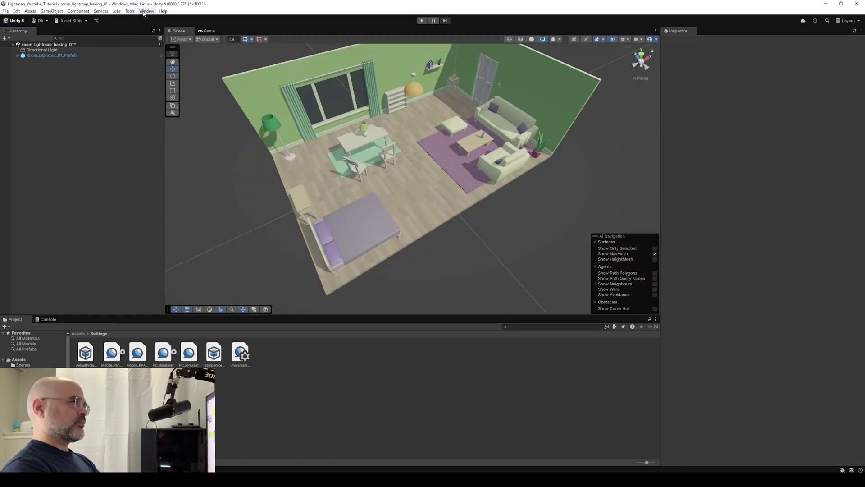
Open the Lighting window and dock it beside the Inspector.
{"action": "left_click", "coordinate": [146, 11]}
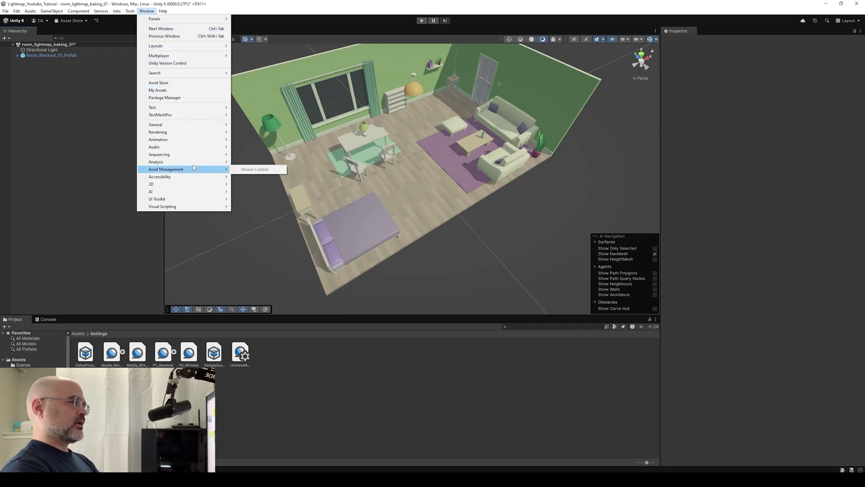
{"action": "mouse_move", "coordinate": [186, 126]}
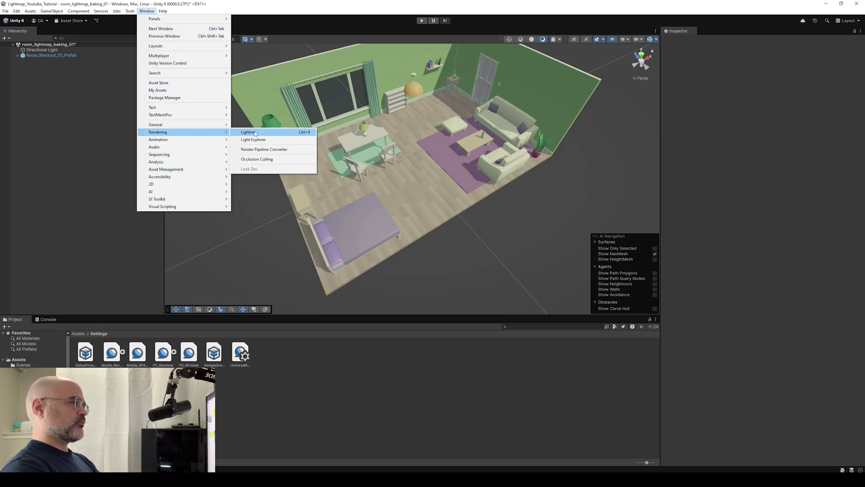
{"action": "left_click", "coordinate": [255, 132]}
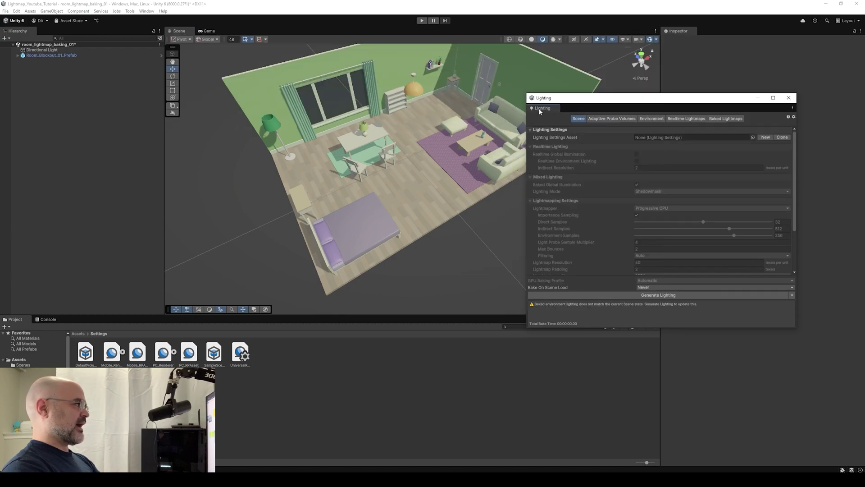
{"action": "left_click_drag", "start_coordinate": [540, 111], "coordinate": [724, 32]}
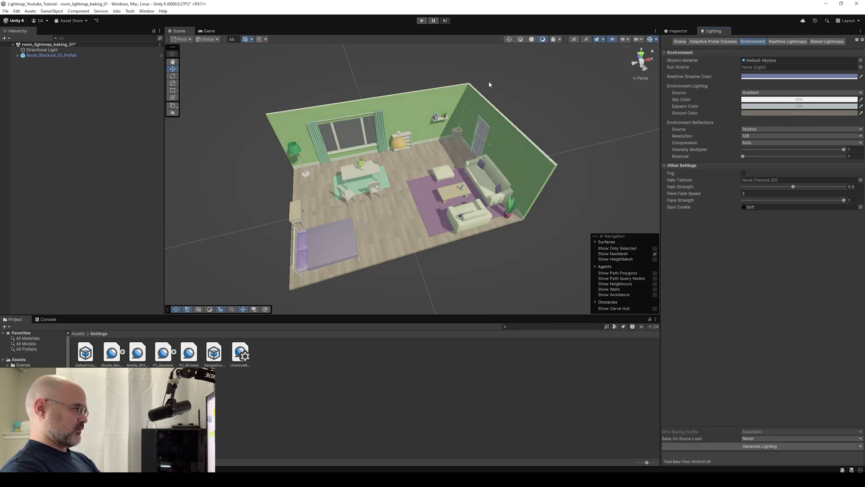
Deactivate the Directional Light object in the scene.
{"action": "left_click", "coordinate": [42, 50]}
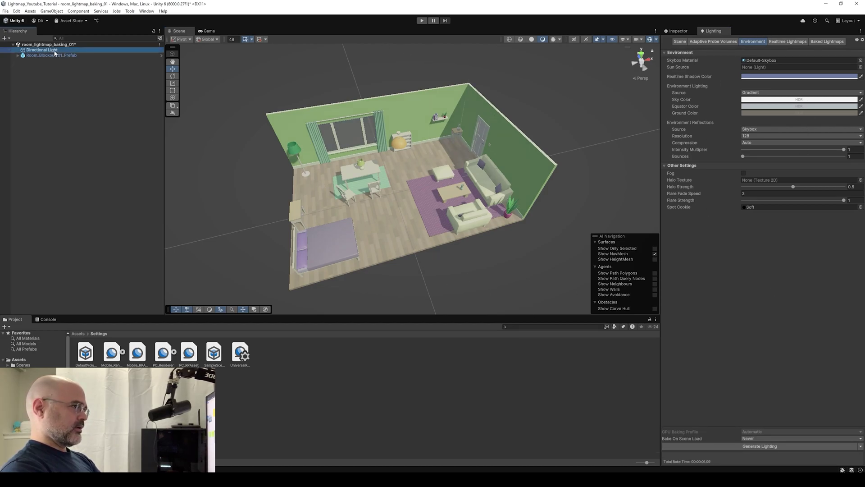
{"action": "left_click", "coordinate": [678, 31]}
{"action": "left_click", "coordinate": [679, 41]}
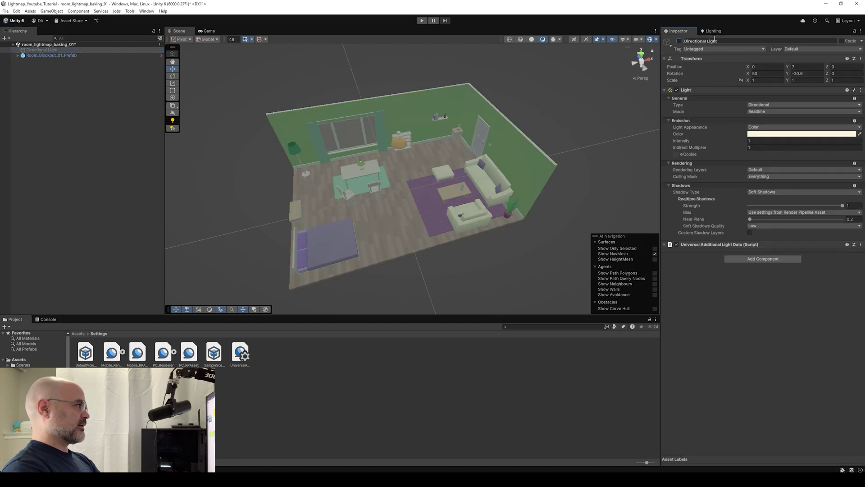
Set the environment's Skybox Material to None and generate the lighting.
{"action": "left_click", "coordinate": [712, 31]}
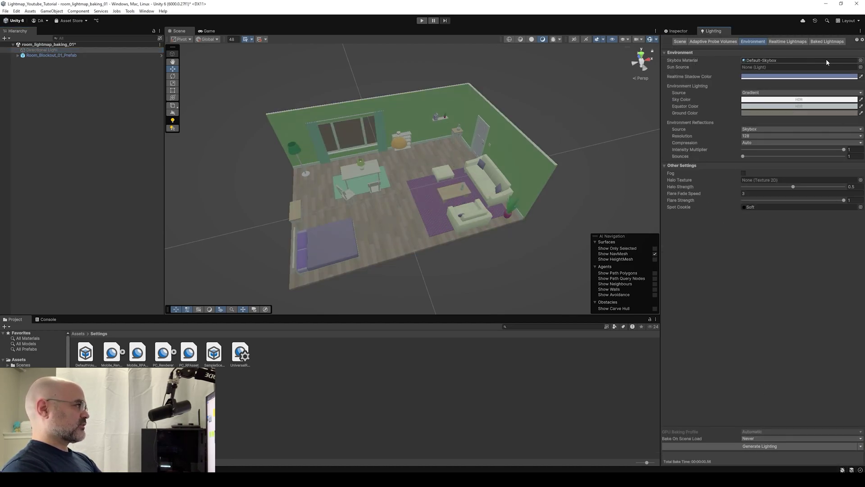
{"action": "left_click", "coordinate": [860, 61]}
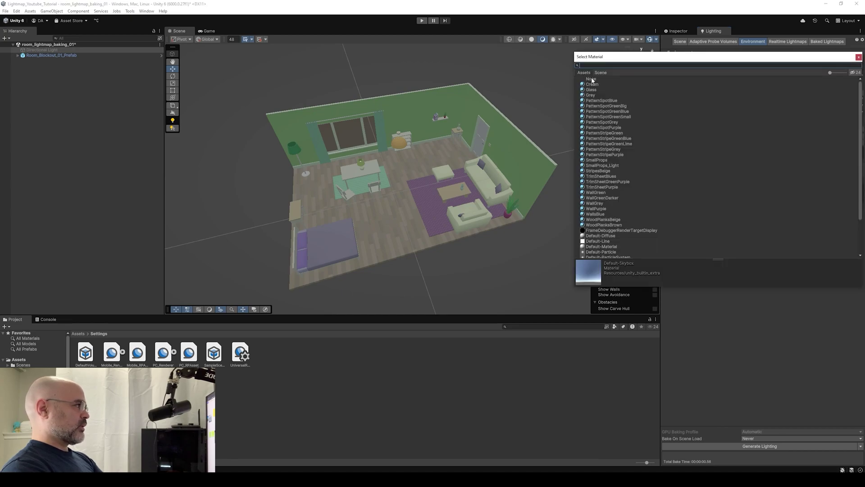
{"action": "left_click", "coordinate": [591, 79]}
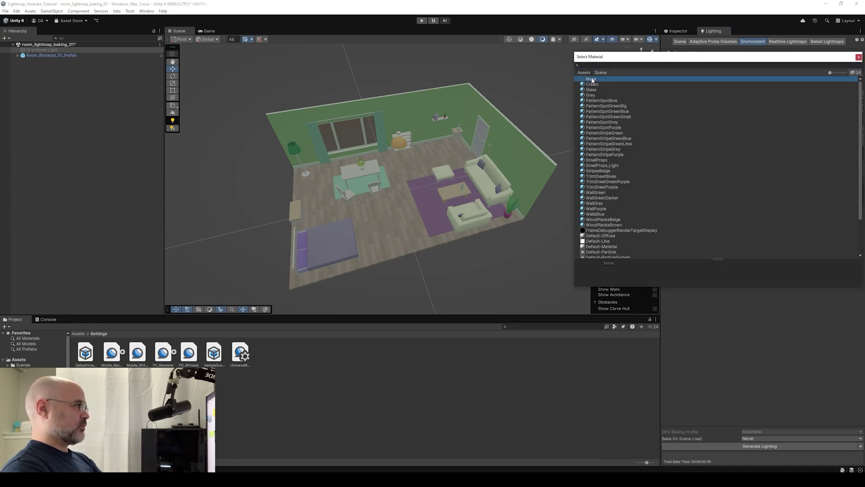
{"action": "double_click", "coordinate": [592, 79]}
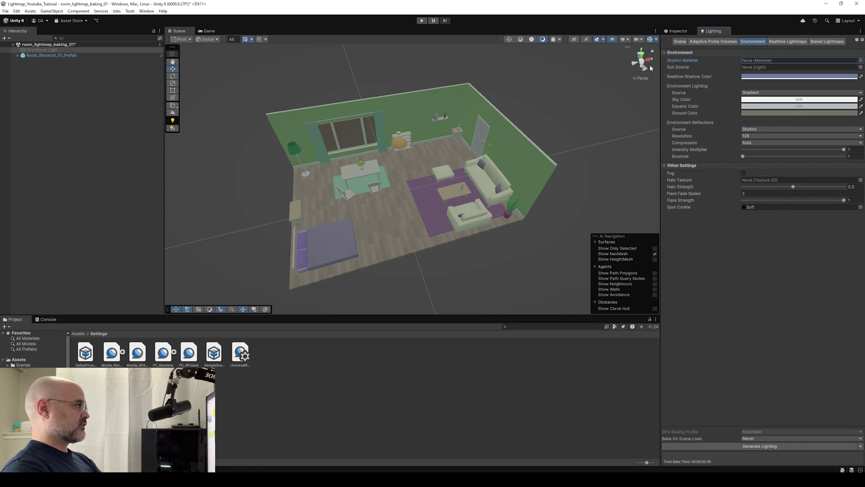
{"action": "left_click", "coordinate": [736, 447]}
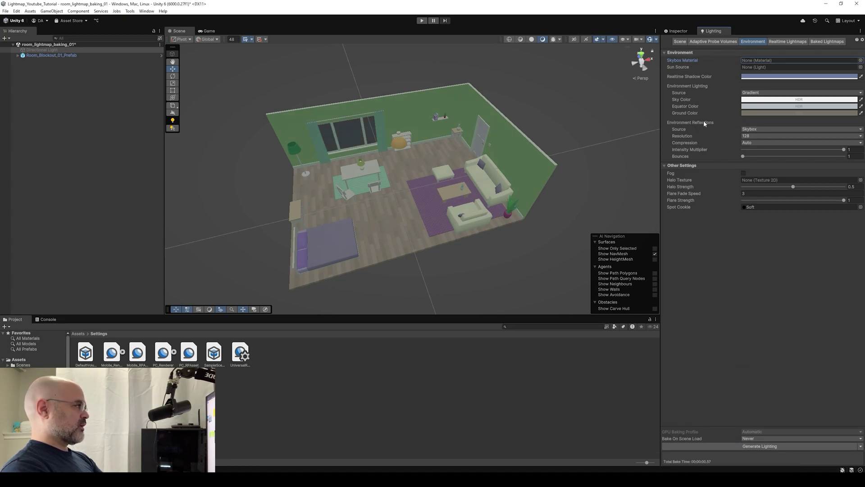
Set the Environment Lighting source to Skybox with a black Ambient Color and regenerate the lighting.
{"action": "left_click", "coordinate": [761, 129]}
{"action": "left_click", "coordinate": [751, 93]}
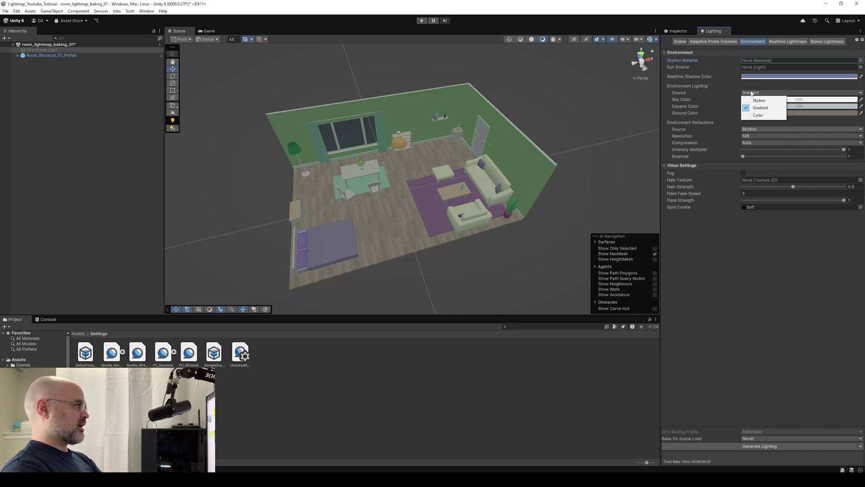
{"action": "left_click", "coordinate": [758, 115]}
{"action": "left_click", "coordinate": [786, 99]}
{"action": "left_click_drag", "start_coordinate": [785, 147], "coordinate": [749, 202]}
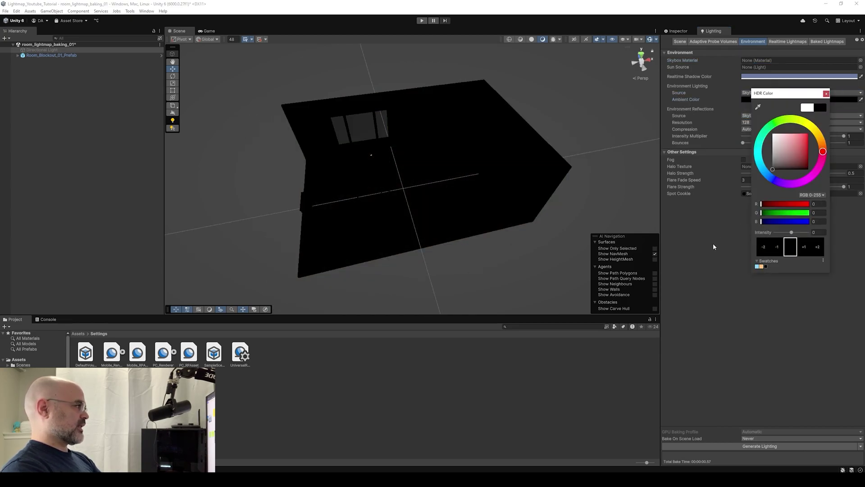
{"action": "left_click", "coordinate": [743, 445]}
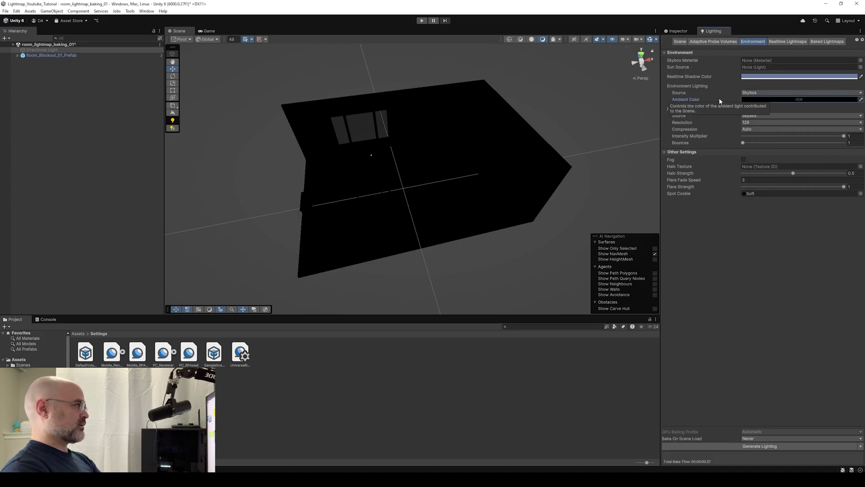
Reactivate the Directional Light and set its light Mode to Baked.
{"action": "right_click_drag", "start_coordinate": [471, 120], "coordinate": [469, 132]}
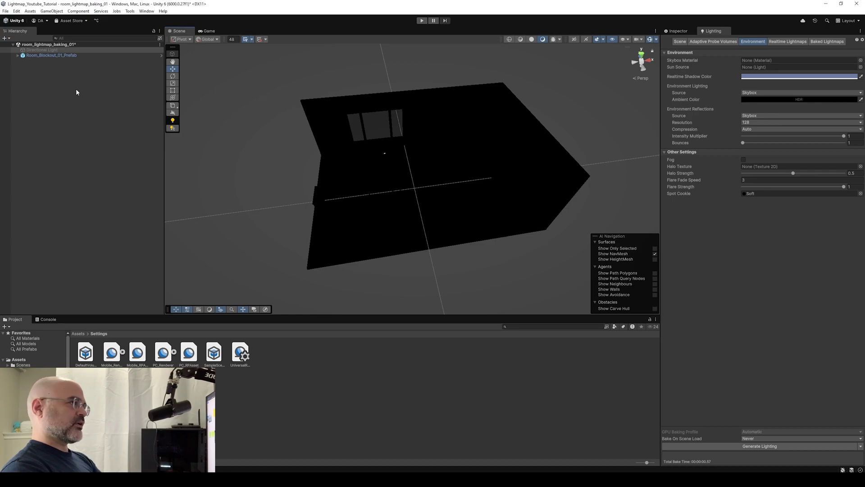
{"action": "left_click", "coordinate": [47, 50]}
{"action": "left_click", "coordinate": [677, 31]}
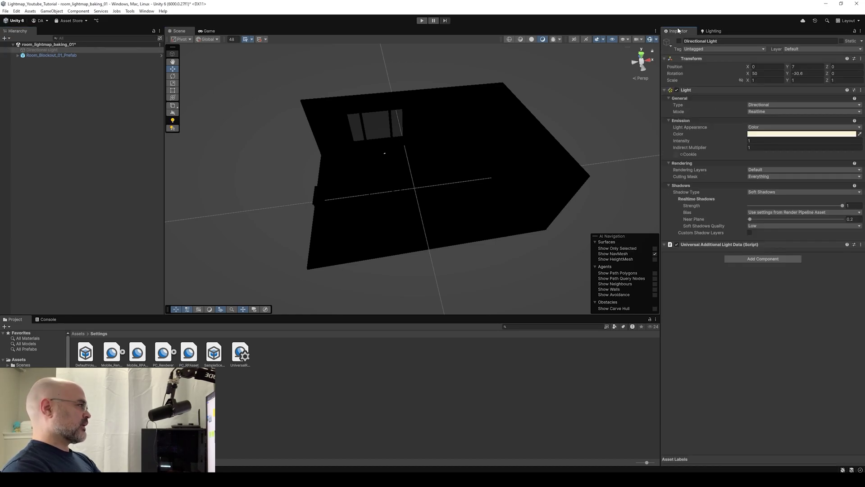
{"action": "left_click", "coordinate": [679, 41]}
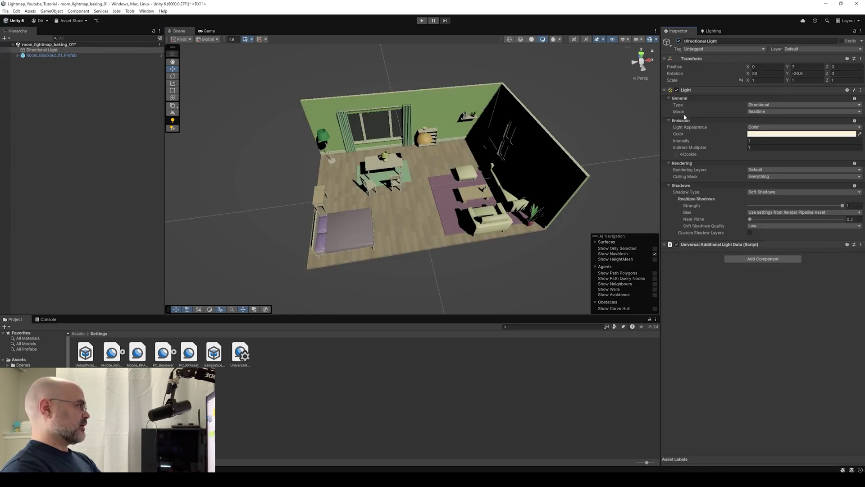
{"action": "left_click", "coordinate": [762, 111]}
{"action": "left_click", "coordinate": [769, 134]}
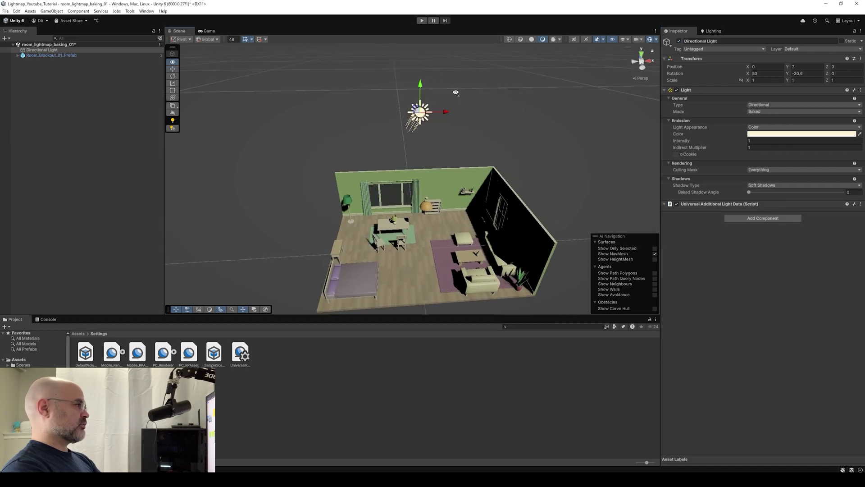
Rotate the Directional Light to about X 58.7, Y 164.3, Z 255.2 so it shines from the window side.
{"action": "right_click_drag", "start_coordinate": [455, 93], "coordinate": [462, 90]}
{"action": "key", "text": "e"}
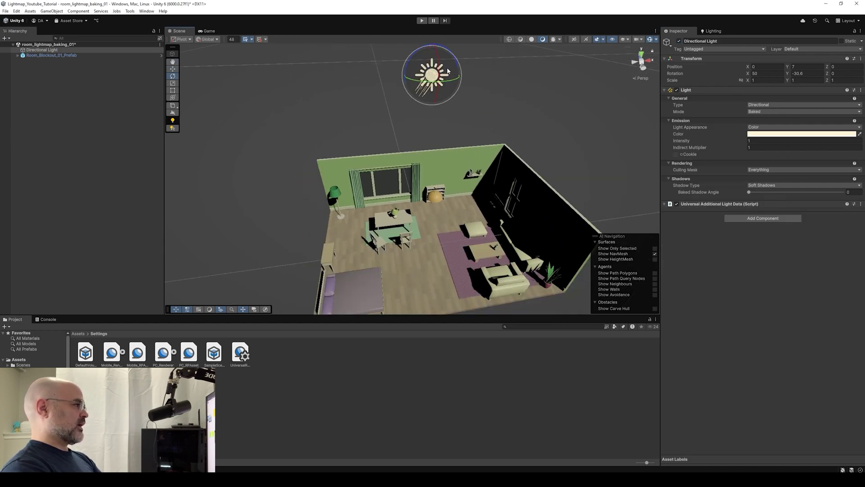
{"action": "left_click_drag", "start_coordinate": [447, 71], "coordinate": [457, 39]}
{"action": "right_click_drag", "start_coordinate": [424, 126], "coordinate": [475, 149]}
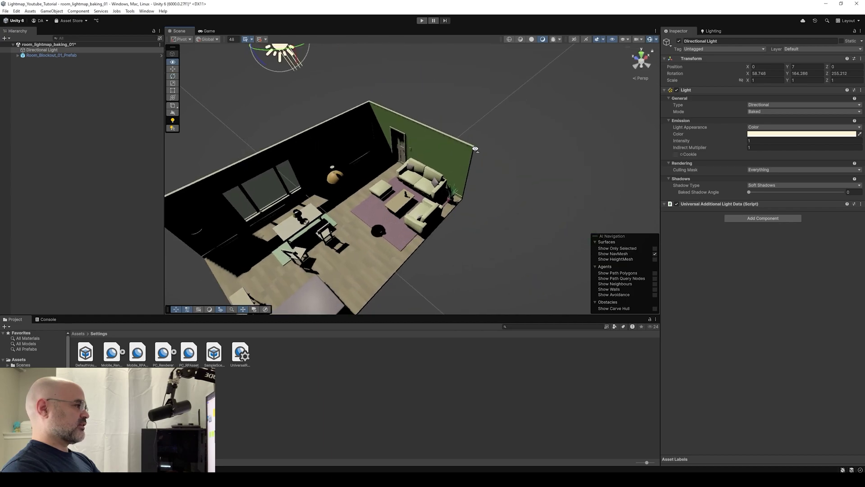
{"action": "left_click_drag", "start_coordinate": [475, 148], "coordinate": [468, 136], "text": "alt"}
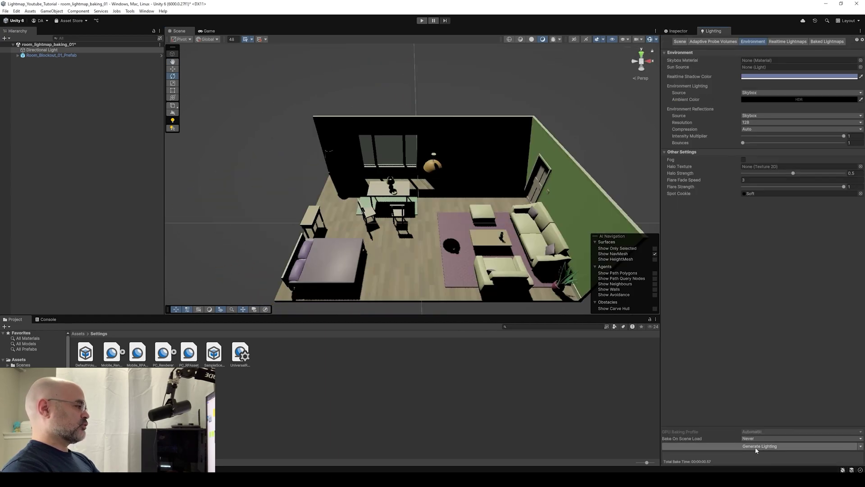
Create a new Lighting Settings asset for the scene and set its Lighting Mode to Baked Indirect.
{"action": "left_click", "coordinate": [679, 41]}
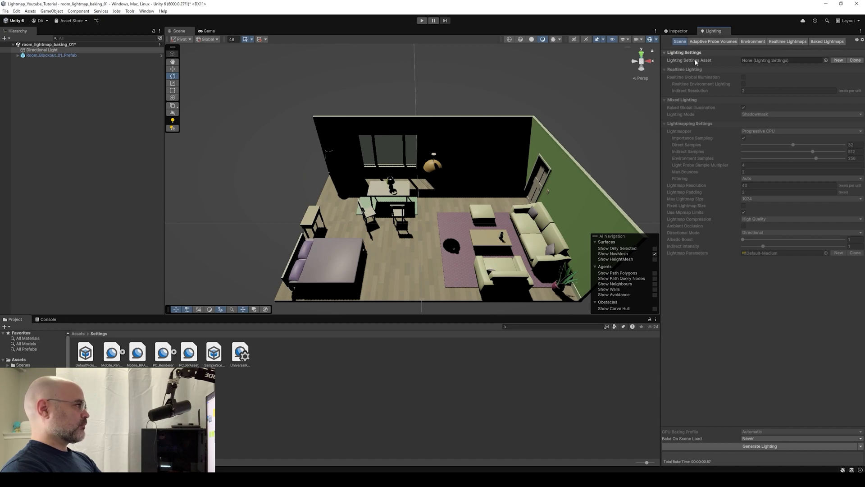
{"action": "left_click", "coordinate": [839, 60]}
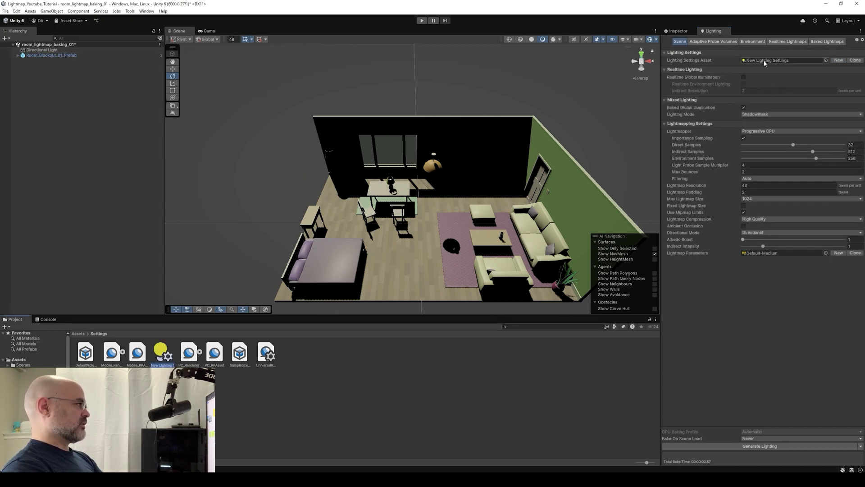
{"action": "left_click", "coordinate": [761, 114]}
{"action": "left_click", "coordinate": [762, 122]}
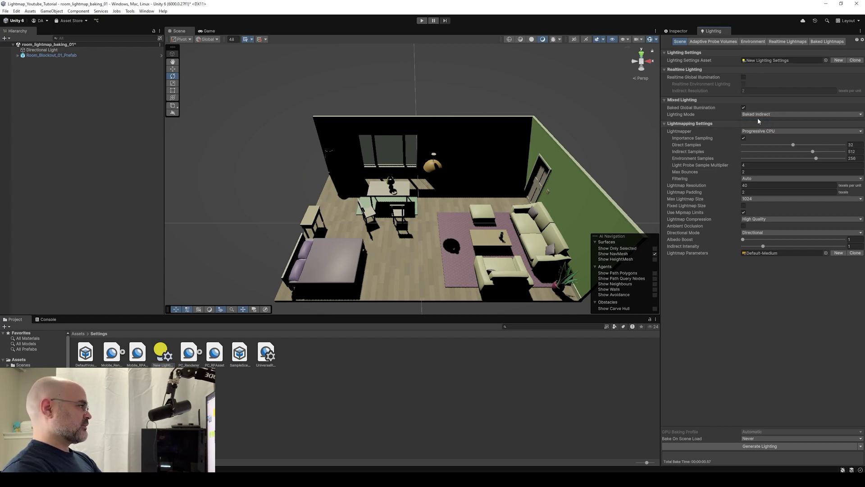
Switch the Lightmapper to Progressive GPU and generate the lighting.
{"action": "left_click", "coordinate": [772, 130]}
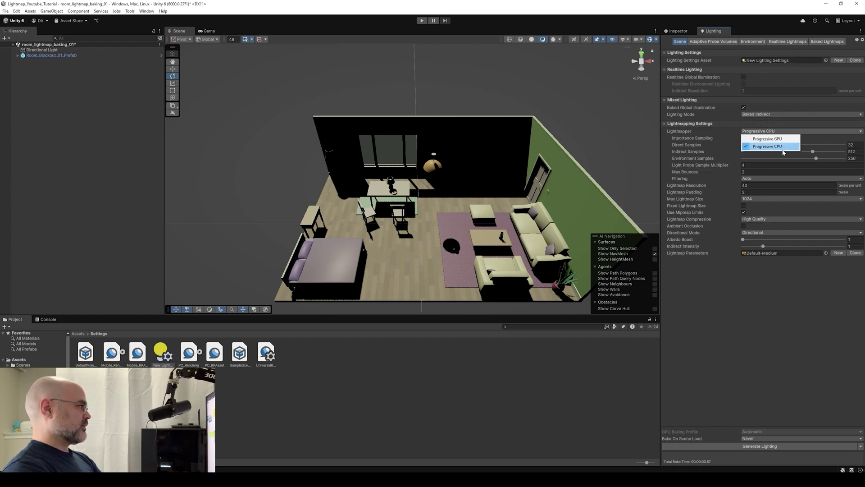
{"action": "left_click", "coordinate": [768, 139]}
{"action": "left_click", "coordinate": [744, 445]}
{"action": "mouse_move", "coordinate": [454, 208]}
{"action": "right_mouse_down"}
{"action": "mouse_move", "coordinate": [491, 213]}
{"action": "mouse_move", "coordinate": [459, 192]}
{"action": "right_mouse_up"}
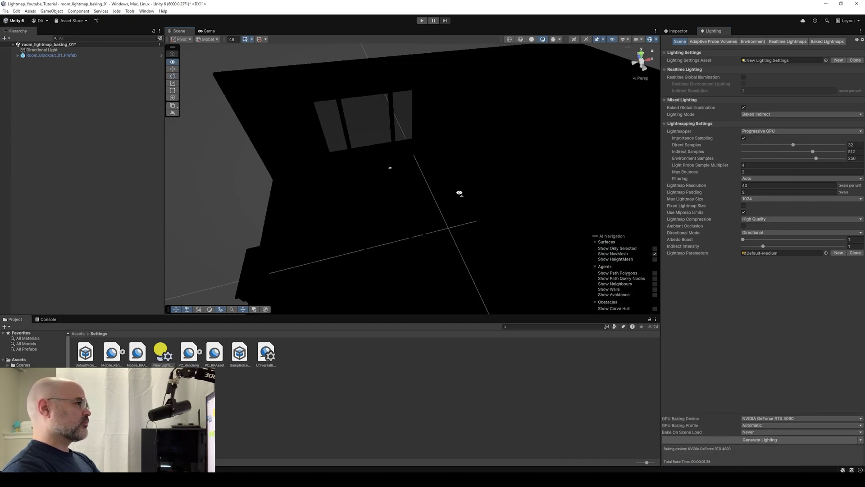
Mark Room_Blockout_01_Prefab and all its child objects as static.
{"action": "left_click", "coordinate": [43, 54]}
{"action": "key", "text": "Right"}
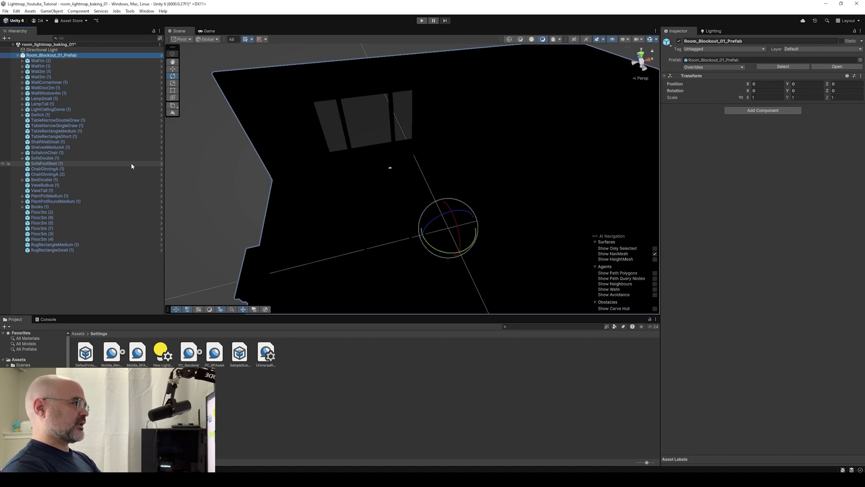
{"action": "left_click", "coordinate": [841, 41]}
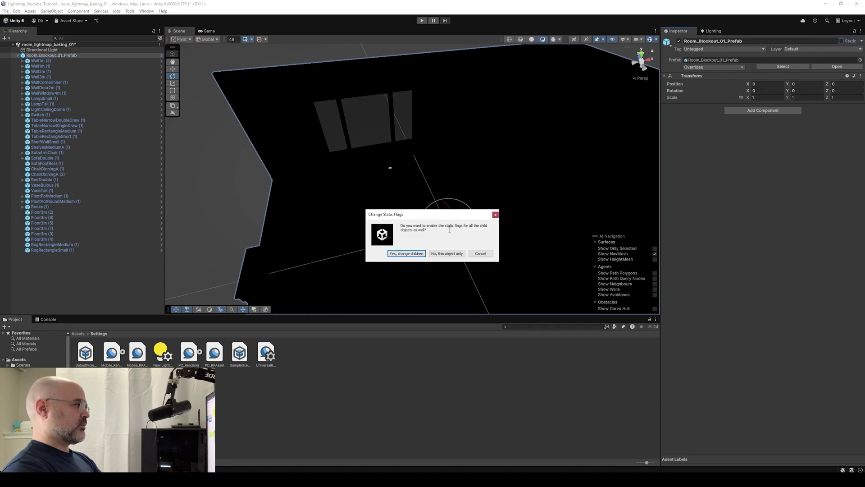
{"action": "left_click", "coordinate": [403, 254]}
Generate the lighting for the static room and inspect the bake in an enlarged Scene view.
{"action": "left_click", "coordinate": [717, 28]}
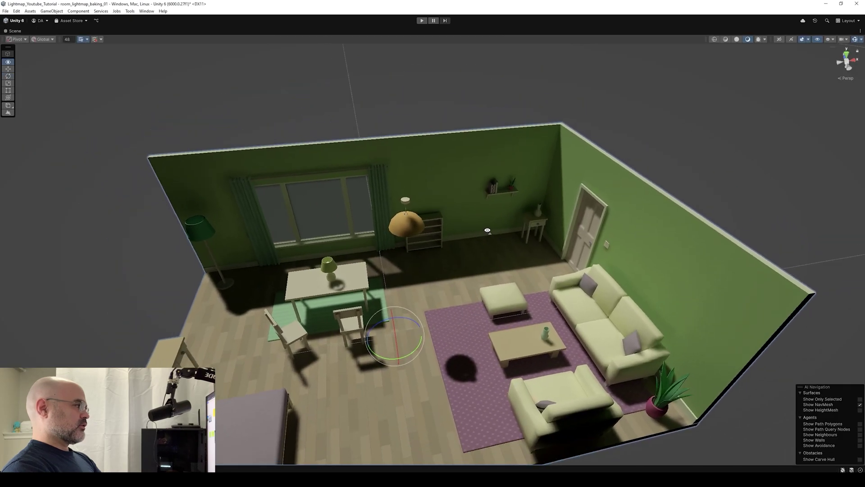
{"action": "left_click_drag", "start_coordinate": [451, 234], "coordinate": [520, 235], "text": "alt"}
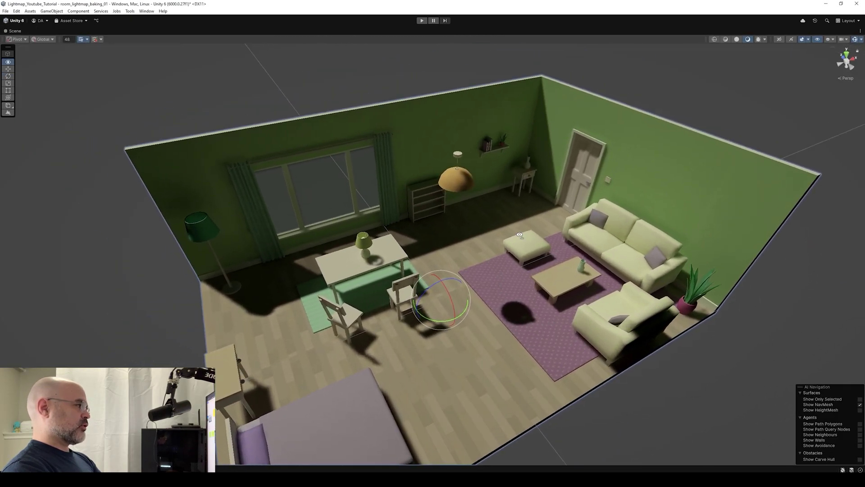
{"action": "scroll", "coordinate": [519, 234], "scroll_direction": "down", "scroll_amount": 5}
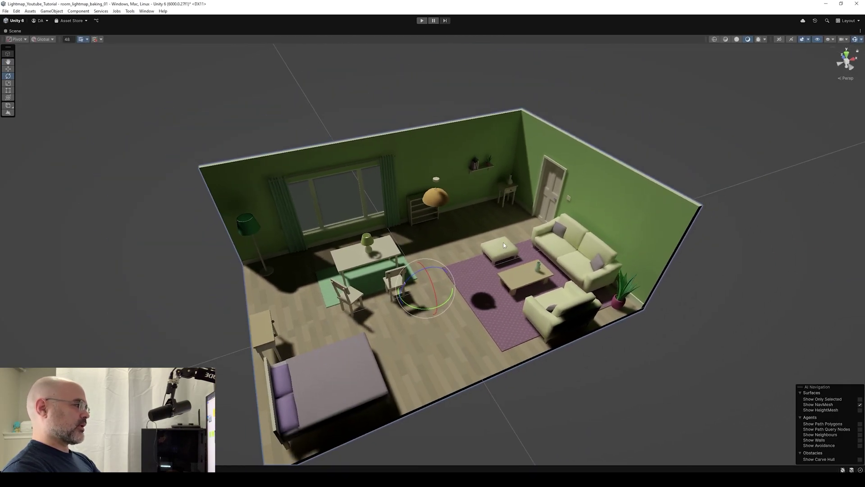
{"action": "scroll", "coordinate": [504, 245], "scroll_direction": "up", "scroll_amount": 2}
Duplicate a floor tile and move the copy above the room to act as a light-blocking ceiling.
{"action": "left_click", "coordinate": [434, 378]}
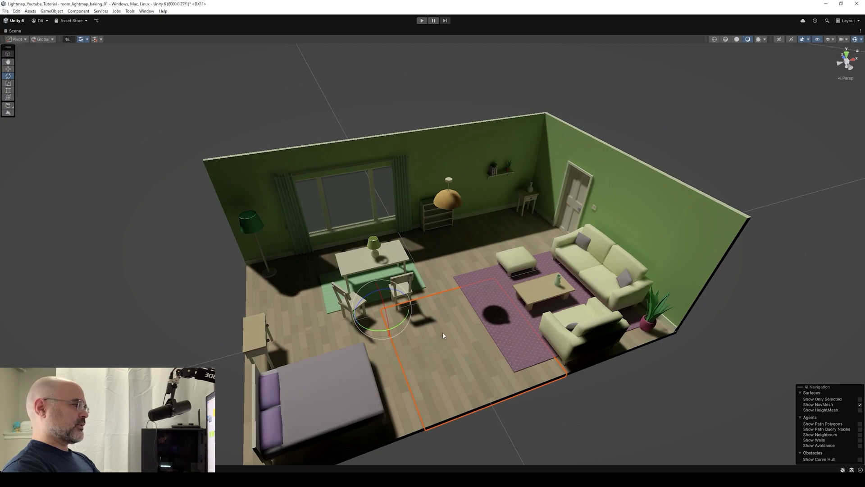
{"action": "right_click_drag", "start_coordinate": [443, 336], "coordinate": [458, 247]}
{"action": "key", "text": "w"}
{"action": "left_click_drag", "start_coordinate": [397, 252], "coordinate": [259, 267]}
Restore the normal layout and add an empty object named lightblockers_grp to the scene.
{"action": "key", "text": "shift+space"}
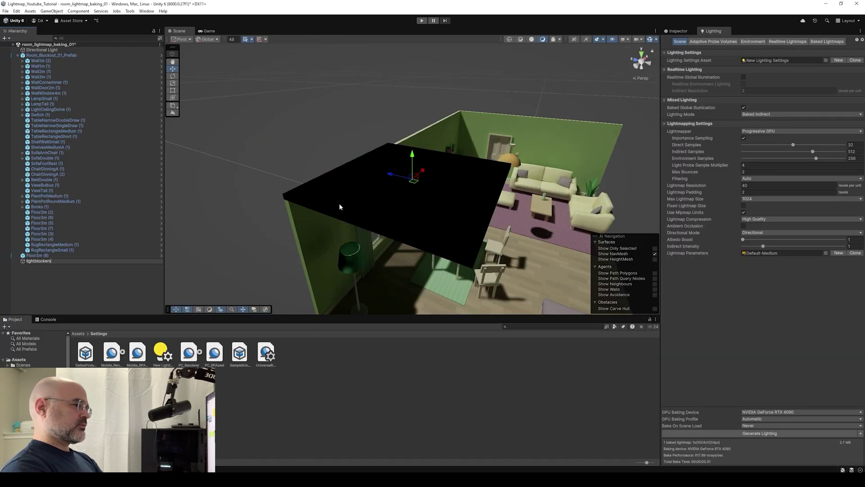
{"action": "type", "text": "_grp"}
{"action": "key", "text": "Return"}
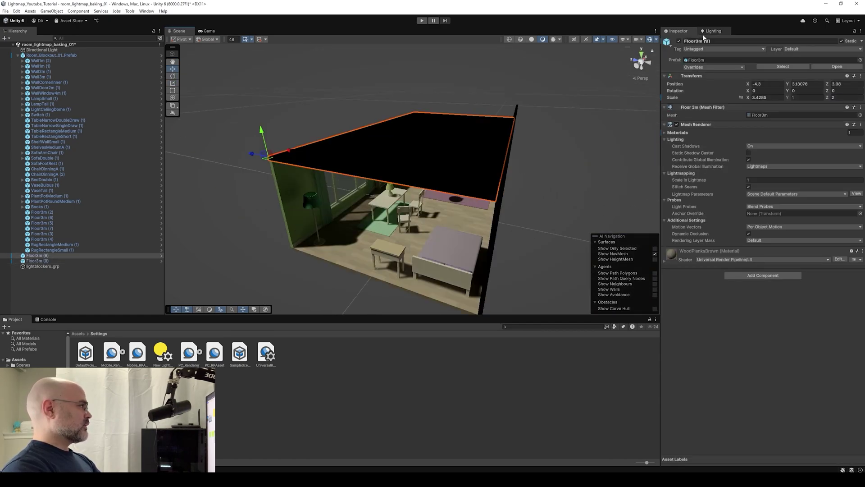
Clear the scene's baked lighting data.
{"action": "left_click", "coordinate": [713, 31]}
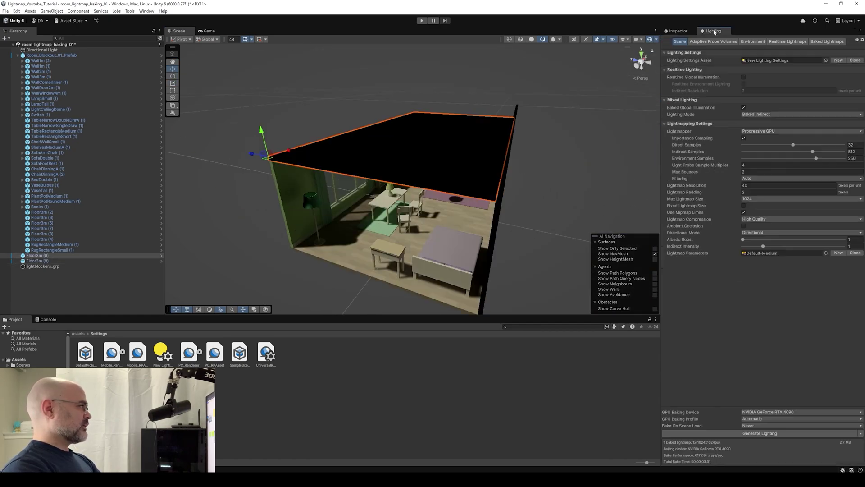
{"action": "left_click", "coordinate": [860, 434]}
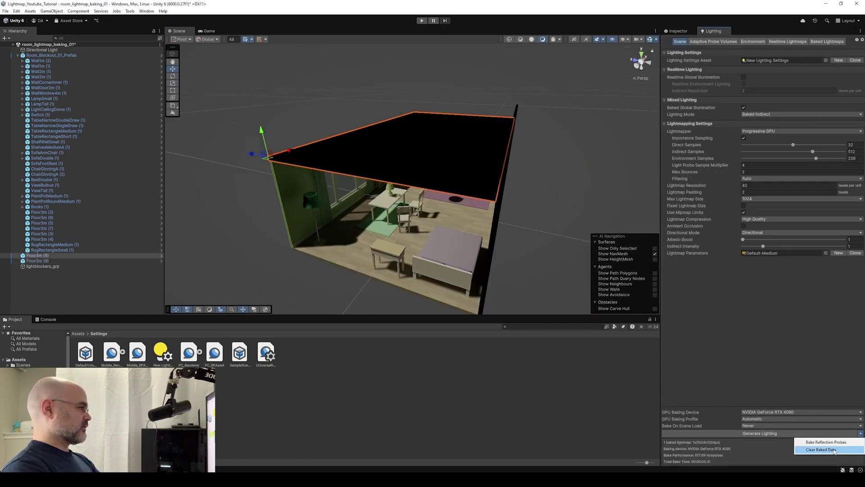
{"action": "left_click", "coordinate": [834, 450]}
{"action": "left_click", "coordinate": [575, 247]}
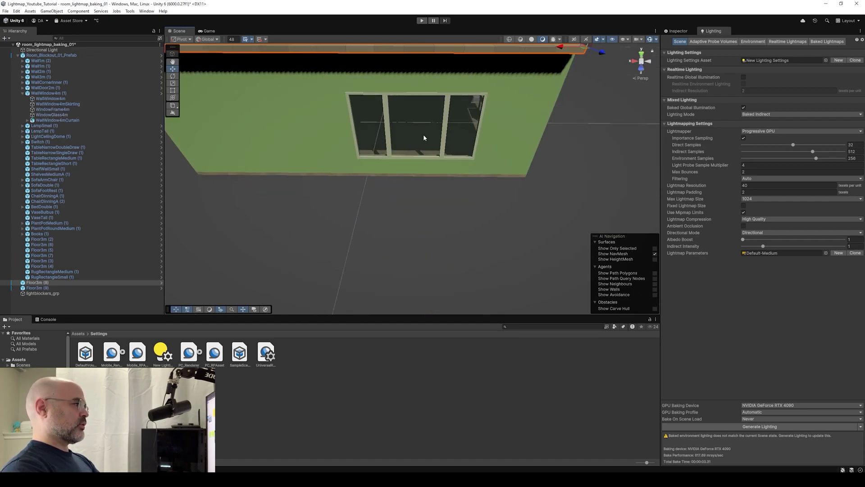
Duplicate the ceiling light blocker and rotate the copy upright against the end of the room.
{"action": "left_click_drag", "start_coordinate": [423, 138], "coordinate": [343, 109], "text": "alt"}
{"action": "scroll", "coordinate": [403, 162], "scroll_direction": "down", "scroll_amount": 6}
{"action": "key", "text": "ctrl+d"}
{"action": "left_click_drag", "start_coordinate": [403, 159], "coordinate": [410, 222]}
{"action": "key", "text": "e"}
{"action": "left_click_drag", "start_coordinate": [427, 203], "coordinate": [543, 238]}
{"action": "key", "text": "w"}
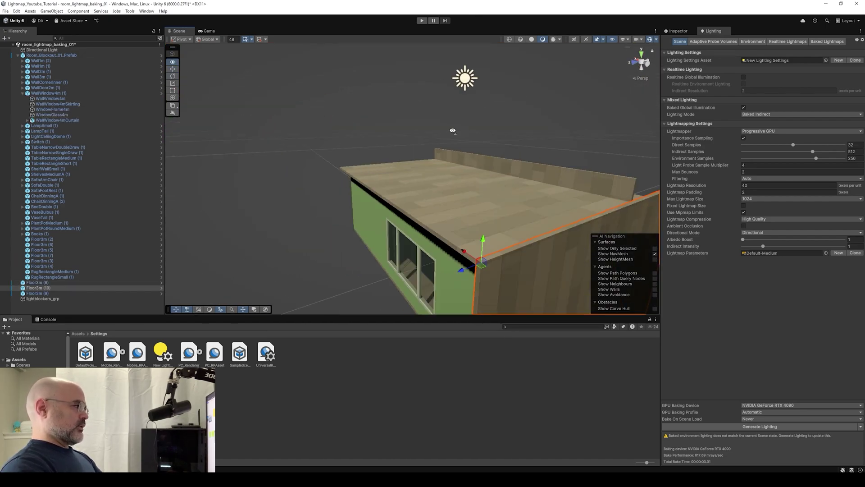
Deactivate the WindowGlass4m object in the large window so its pane no longer blocks the sunlight.
{"action": "left_click_drag", "start_coordinate": [339, 131], "coordinate": [245, 91], "text": "alt"}
{"action": "left_click", "coordinate": [360, 180]}
{"action": "key", "text": "r"}
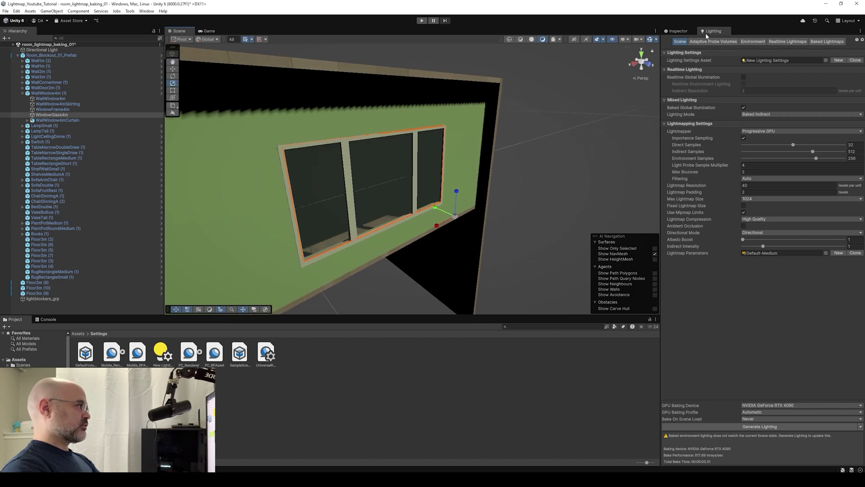
{"action": "left_click", "coordinate": [679, 31]}
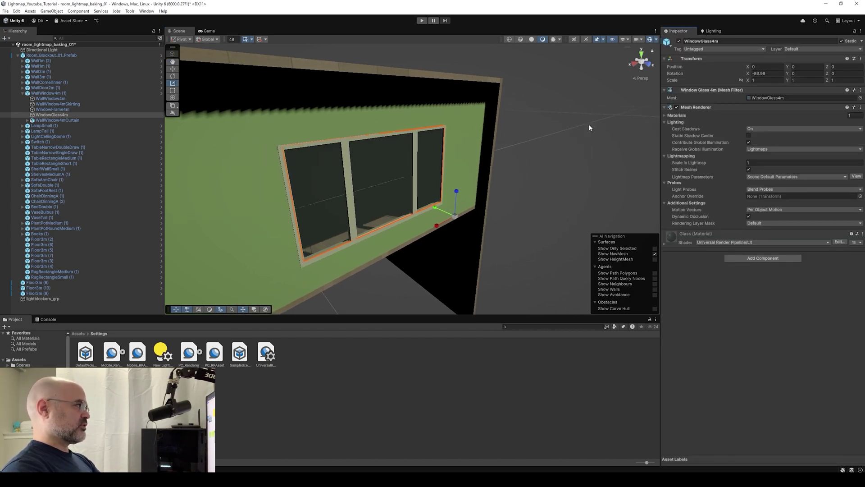
{"action": "left_click", "coordinate": [679, 41]}
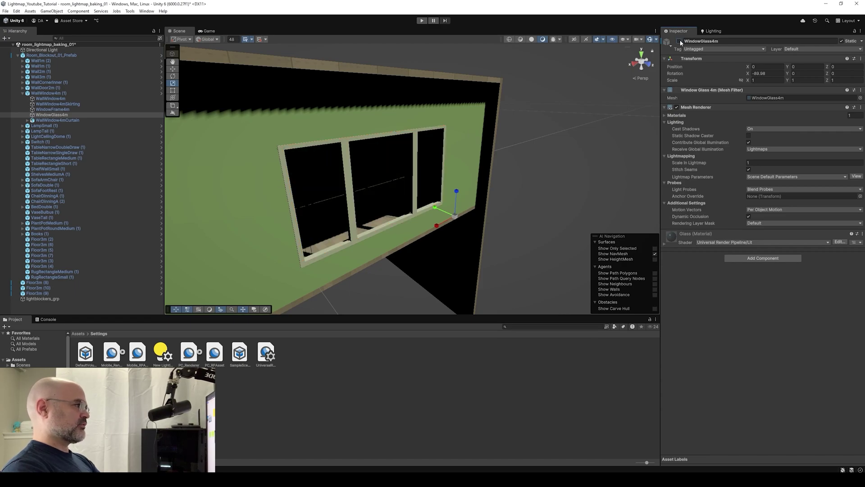
Select the WallWindow4m wall and locate its WallGreen material in the project's Materials folder.
{"action": "left_click_drag", "start_coordinate": [507, 175], "coordinate": [424, 180], "text": "alt"}
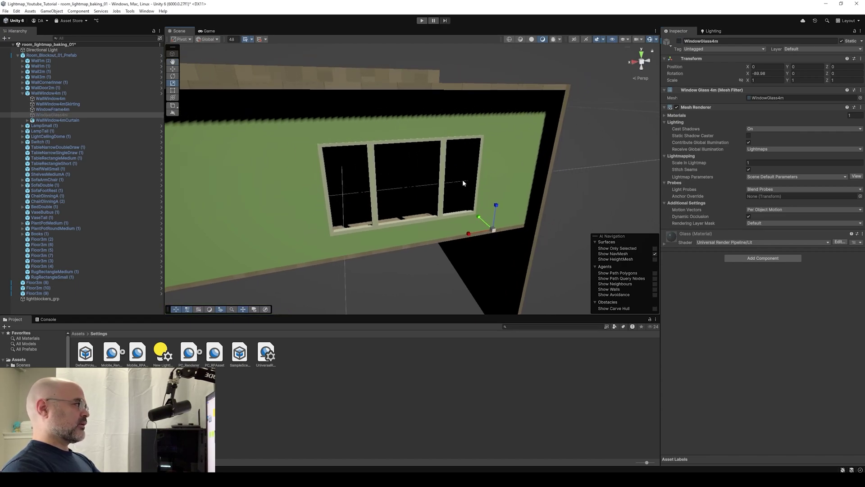
{"action": "left_click", "coordinate": [281, 168]}
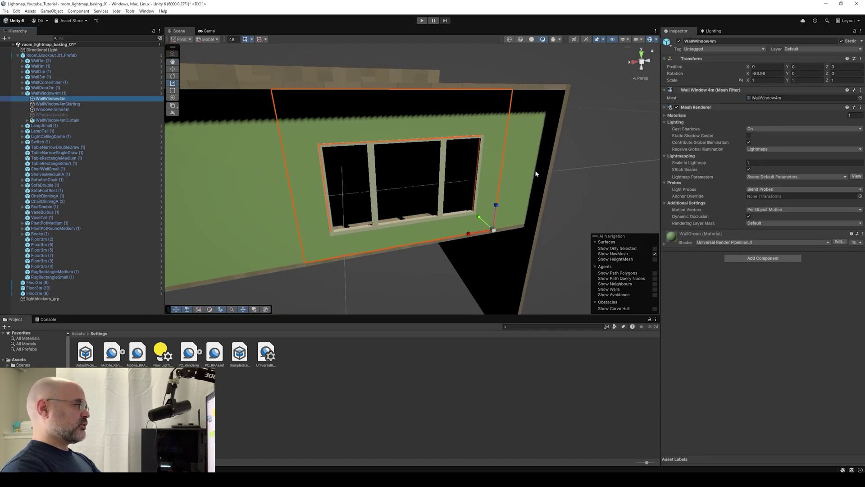
{"action": "right_click", "coordinate": [671, 235]}
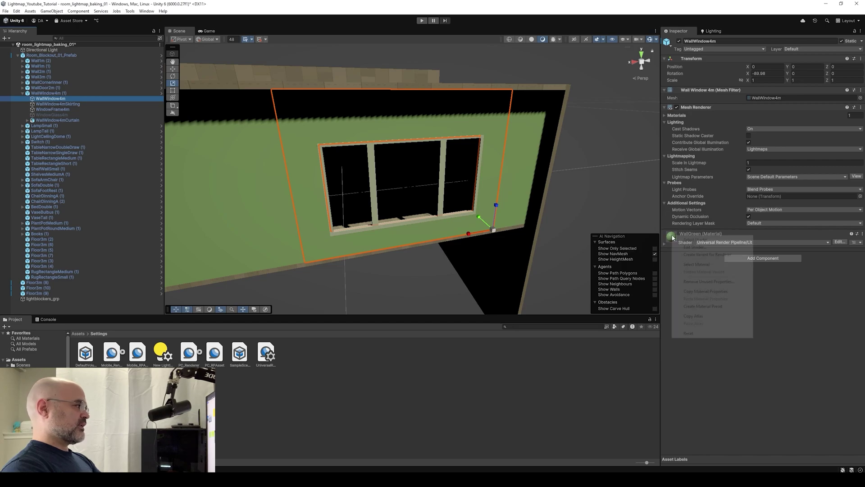
{"action": "left_click", "coordinate": [711, 268]}
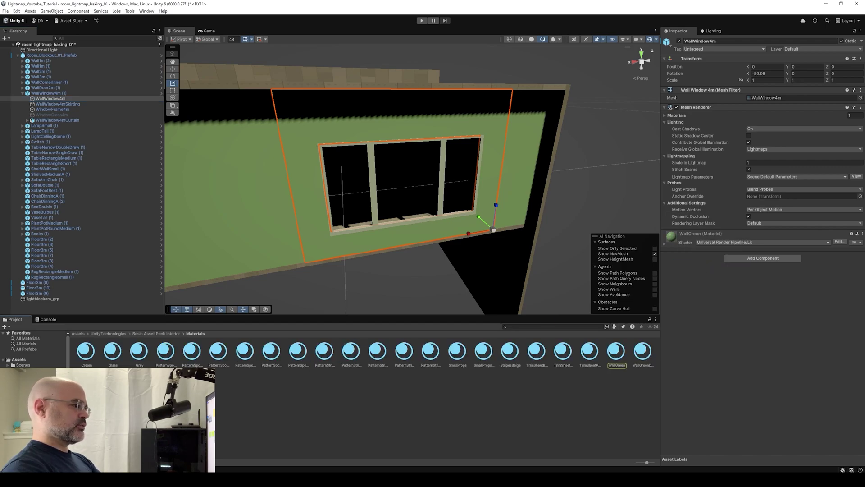
Set Render Face to Both for all the materials in the Basic Asset Pack Interior Materials folder.
{"action": "left_click", "coordinate": [218, 352]}
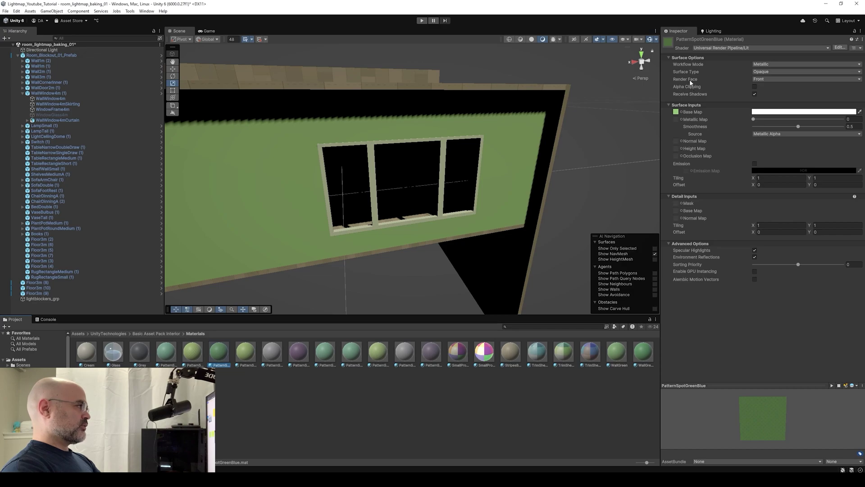
{"action": "left_click", "coordinate": [771, 80]}
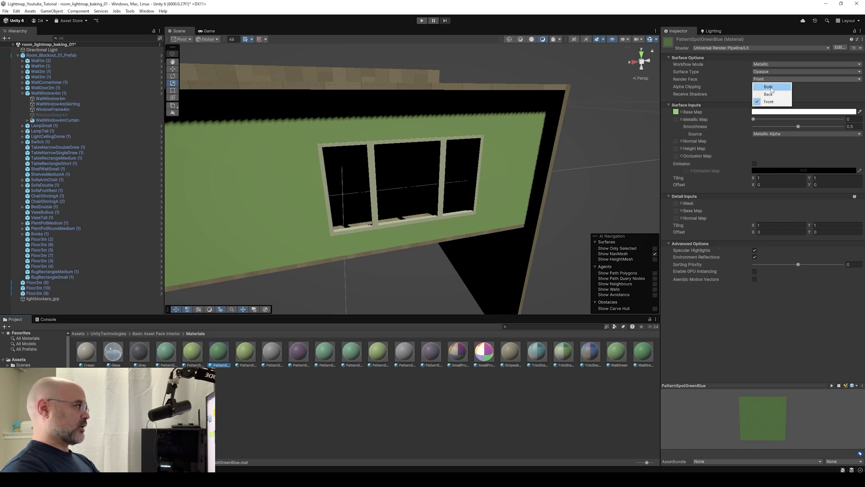
{"action": "left_click", "coordinate": [138, 329]}
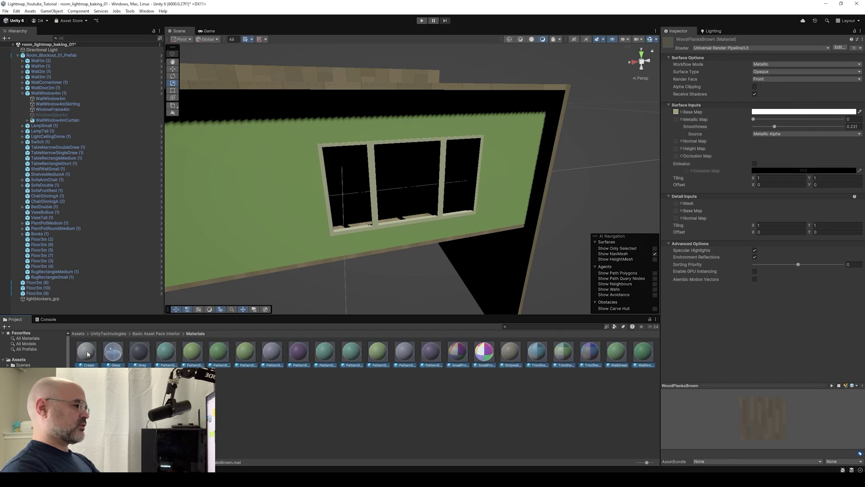
{"action": "key", "text": "ctrl+a"}
{"action": "left_click", "coordinate": [776, 94]}
{"action": "left_click", "coordinate": [769, 101]}
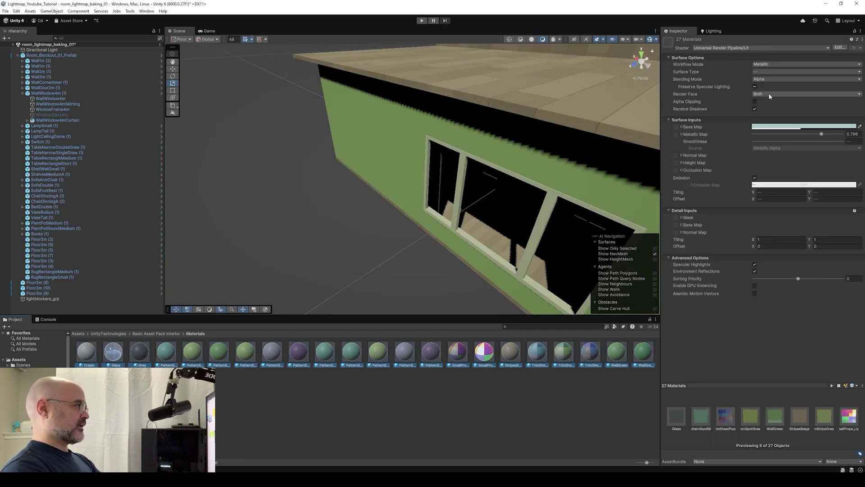
Generate the scene's lighting and inspect the baked room interior around the dining table.
{"action": "left_click", "coordinate": [712, 31]}
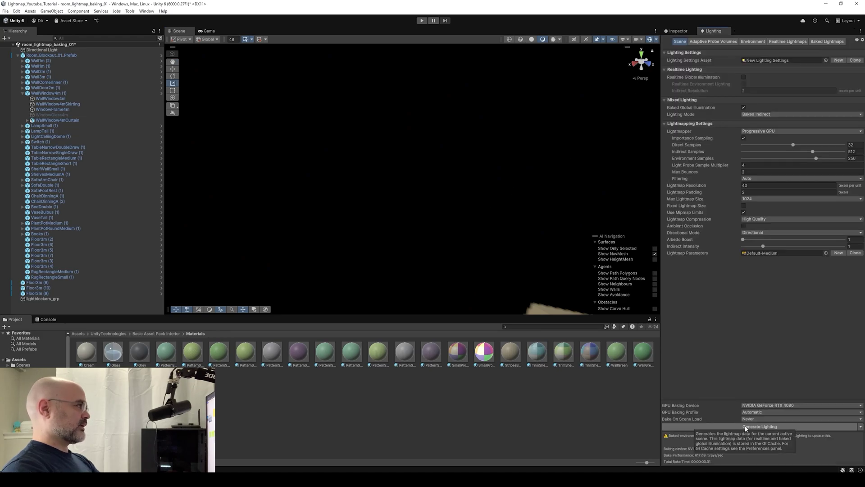
{"action": "left_click", "coordinate": [763, 440]}
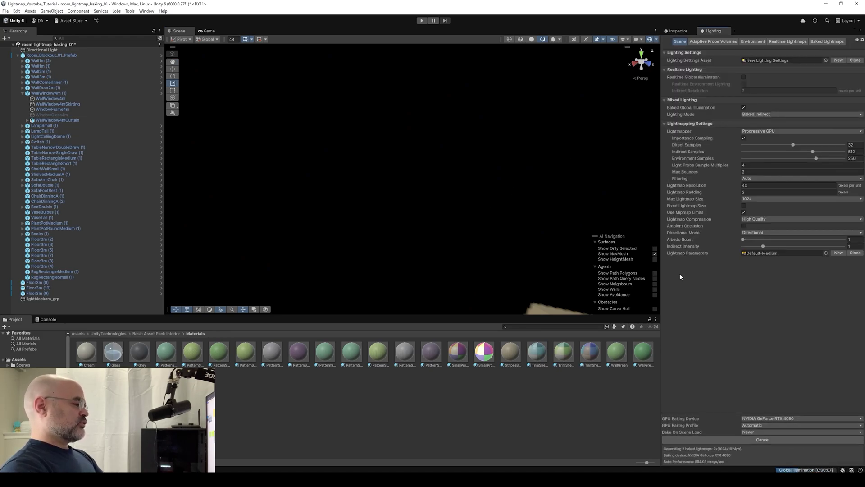
{"action": "right_click_drag", "start_coordinate": [473, 255], "coordinate": [529, 258]}
{"action": "right_click_drag", "start_coordinate": [473, 257], "coordinate": [422, 183]}
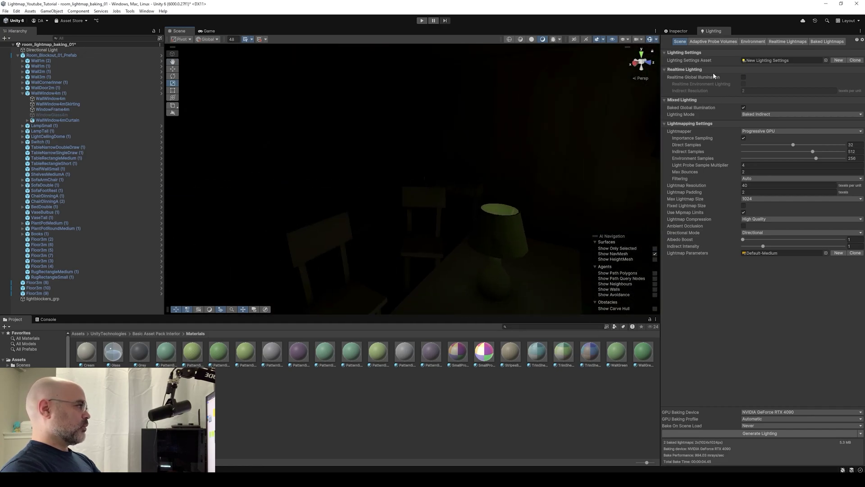
Set Max Bounces to 100 and Indirect Intensity to 5, and generate the lighting again.
{"action": "left_click", "coordinate": [766, 171]}
{"action": "type", "text": "100"}
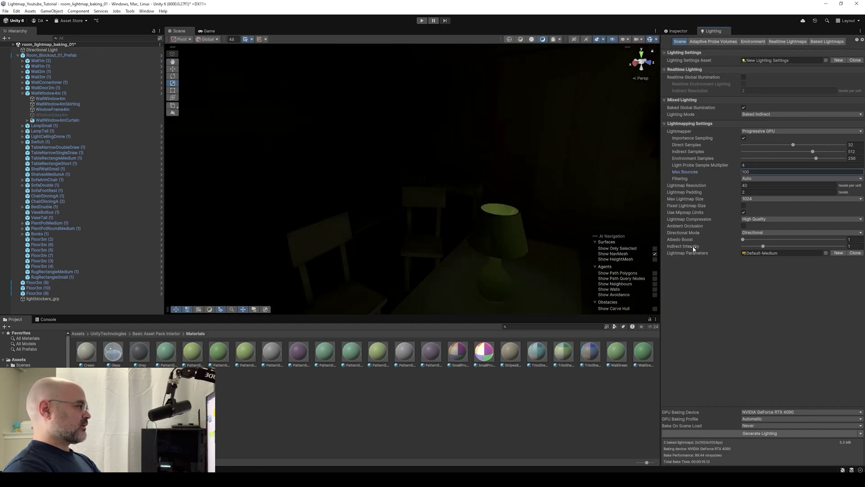
{"action": "left_click", "coordinate": [854, 245]}
{"action": "type", "text": "5"}
{"action": "left_click", "coordinate": [760, 433]}
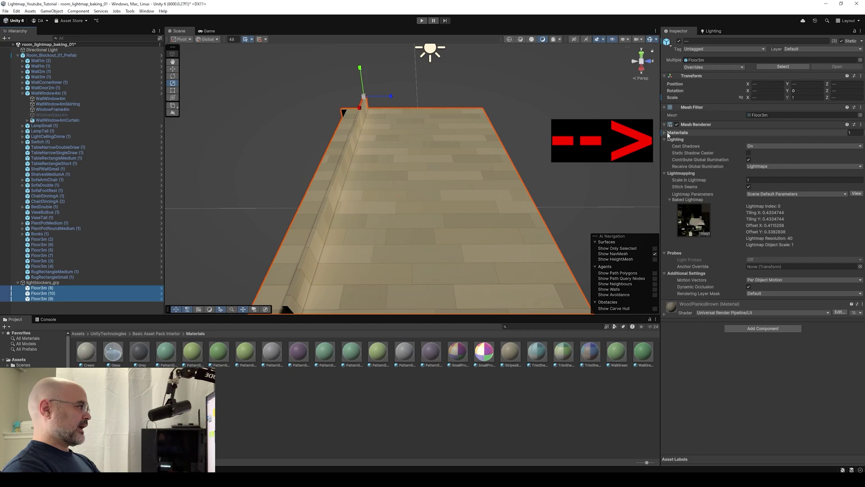
Expand the material list of the three selected floor tiles in lightblockers_grp.
{"action": "left_click", "coordinate": [666, 132]}
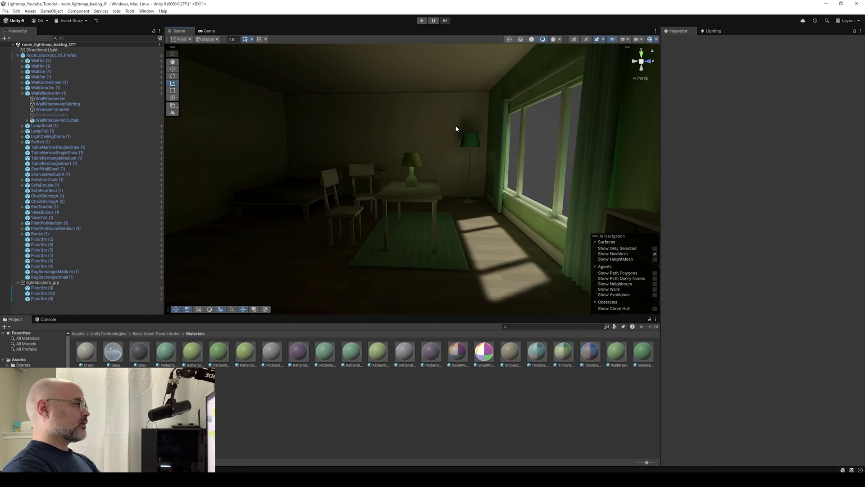
Give the Directional Light a warmer color and set its intensity to 2.
{"action": "right_click_drag", "start_coordinate": [456, 126], "coordinate": [431, 141]}
{"action": "left_click", "coordinate": [51, 51]}
{"action": "left_click", "coordinate": [766, 133]}
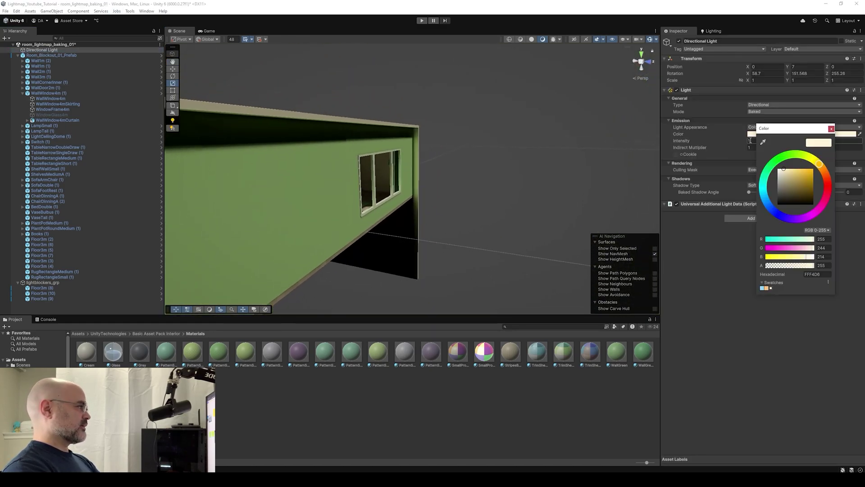
{"action": "left_click", "coordinate": [750, 141]}
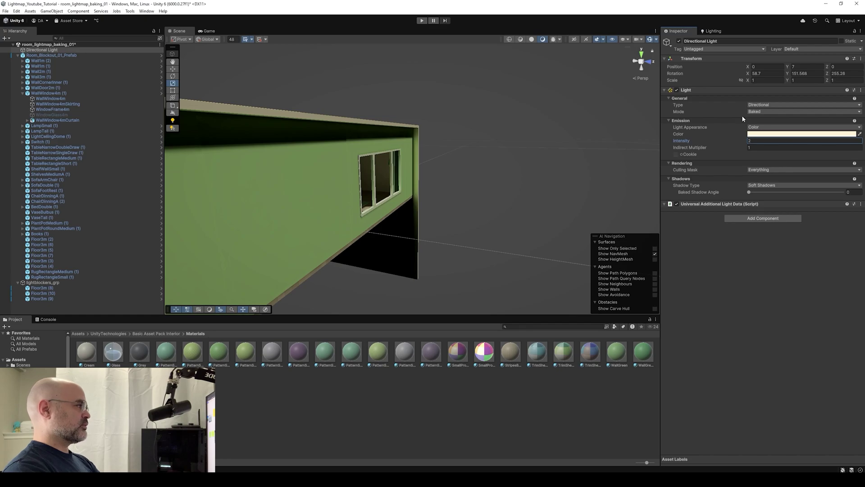
Rebake the lighting with the changed sun and inspect the walls and floor around the window.
{"action": "left_click", "coordinate": [712, 31]}
{"action": "left_click", "coordinate": [805, 434]}
{"action": "right_click_drag", "start_coordinate": [418, 164], "coordinate": [404, 168]}
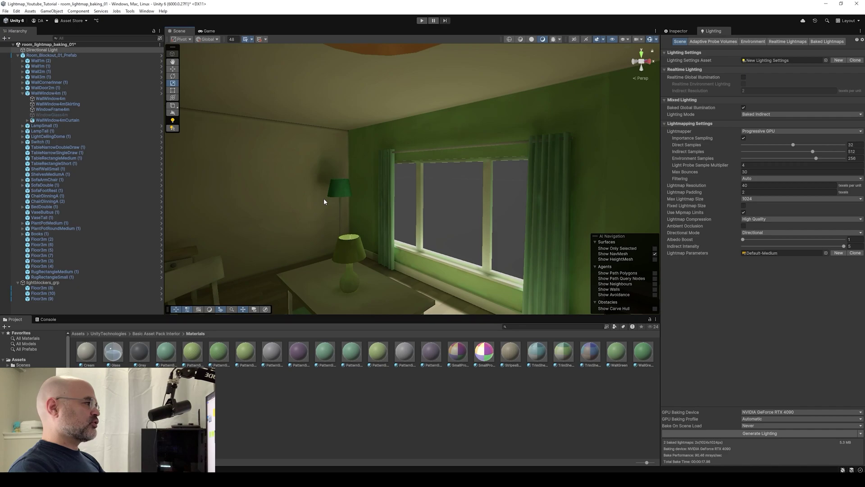
{"action": "right_click_drag", "start_coordinate": [323, 201], "coordinate": [506, 145]}
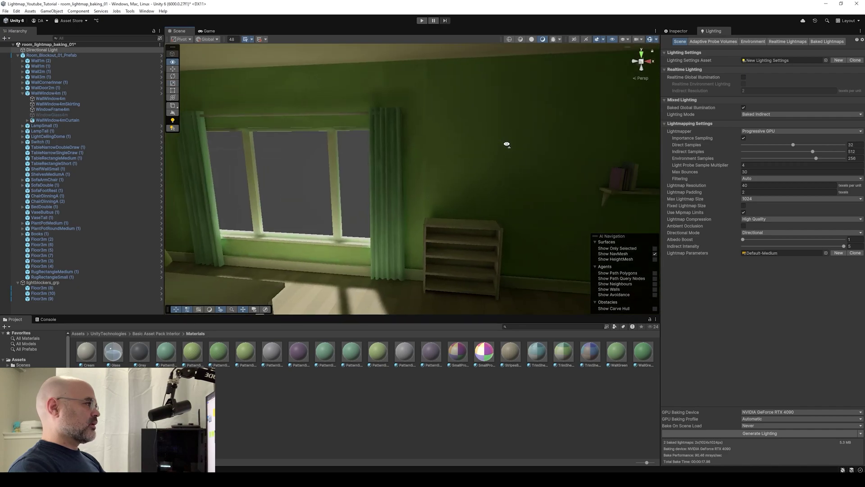
Switch the scene to the Baked Lightmap draw mode and examine the texel density on the WallWindow4m wall.
{"action": "left_click", "coordinate": [560, 40]}
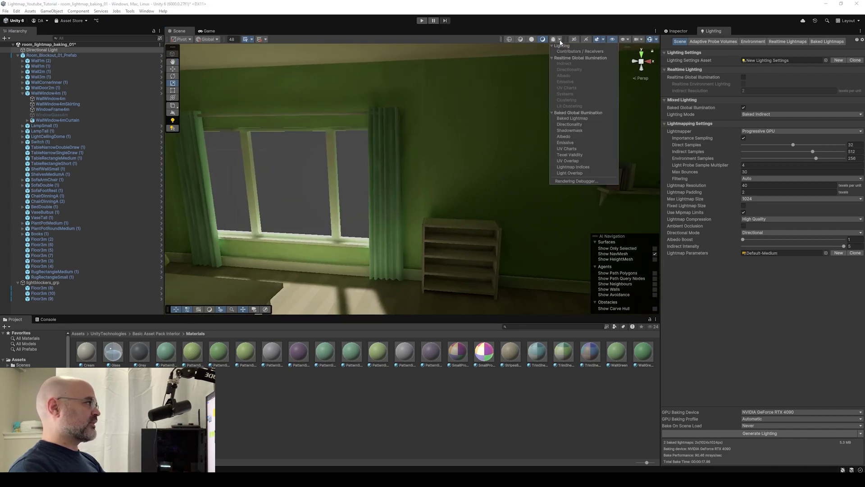
{"action": "left_click", "coordinate": [583, 121]}
{"action": "right_click_drag", "start_coordinate": [579, 120], "coordinate": [366, 150]}
{"action": "left_click", "coordinate": [391, 112]}
{"action": "left_click", "coordinate": [390, 111]}
{"action": "scroll", "coordinate": [496, 132], "scroll_direction": "up", "scroll_amount": 5}
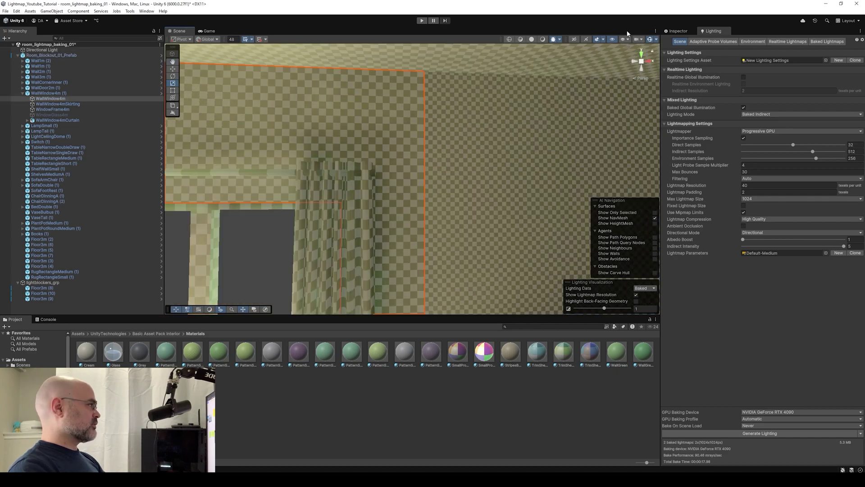
Set the WallWindow4m mesh's Scale In Lightmap to 1.5 and check its texel grid.
{"action": "left_click", "coordinate": [678, 31]}
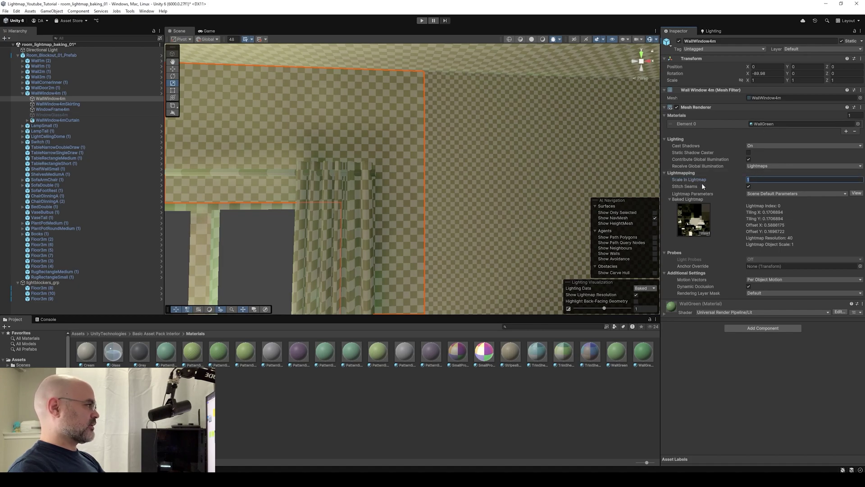
{"action": "type", "text": "2"}
{"action": "key", "text": "BackSpace"}
{"action": "type", "text": "1.5"}
{"action": "left_click", "coordinate": [434, 170]}
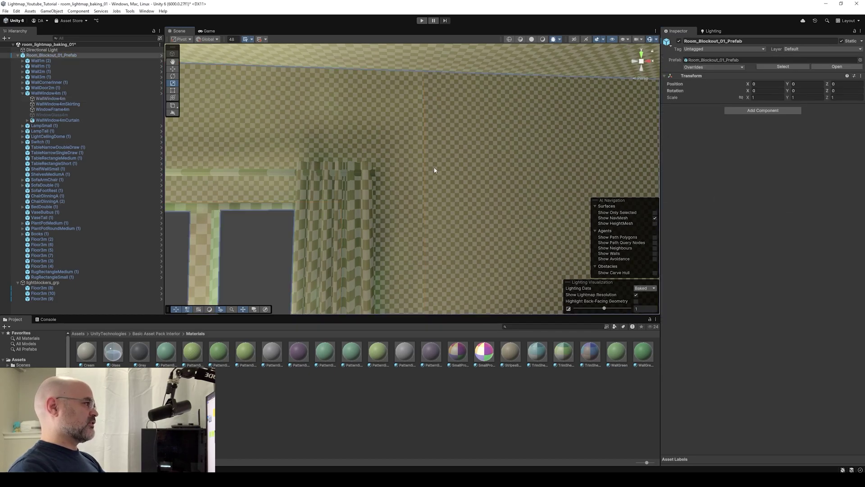
Return the scene to the shaded lit view and examine the baked shading on the walls around the window.
{"action": "left_click_drag", "start_coordinate": [434, 170], "coordinate": [396, 122], "text": "alt"}
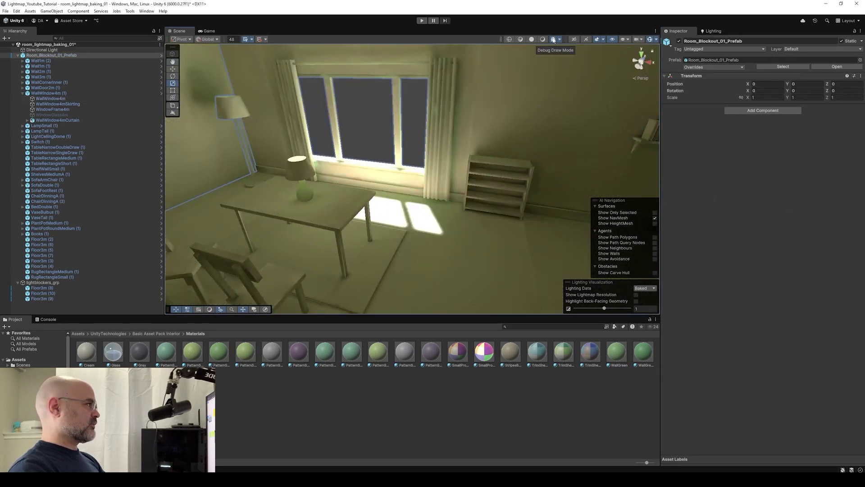
{"action": "left_click", "coordinate": [543, 40]}
{"action": "mouse_move", "coordinate": [433, 171]}
{"action": "left_mouse_down", "text": "alt"}
{"action": "mouse_move", "coordinate": [404, 185]}
{"action": "mouse_move", "coordinate": [296, 141]}
{"action": "mouse_move", "coordinate": [418, 191]}
{"action": "mouse_move", "coordinate": [420, 239]}
{"action": "mouse_move", "coordinate": [331, 135]}
{"action": "left_mouse_up", "text": "alt"}
{"action": "left_click", "coordinate": [521, 167]}
{"action": "left_click_drag", "start_coordinate": [522, 167], "coordinate": [427, 128], "text": "alt"}
{"action": "left_click", "coordinate": [415, 170]}
{"action": "left_click_drag", "start_coordinate": [415, 170], "coordinate": [465, 131], "text": "alt"}
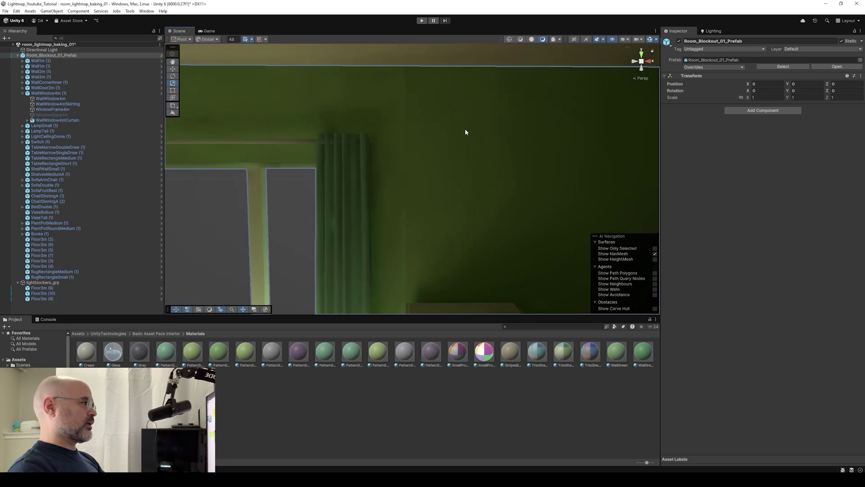
{"action": "left_click", "coordinate": [283, 193]}
{"action": "left_click_drag", "start_coordinate": [283, 193], "coordinate": [363, 152], "text": "alt"}
{"action": "left_click_drag", "start_coordinate": [374, 190], "coordinate": [446, 131], "text": "alt"}
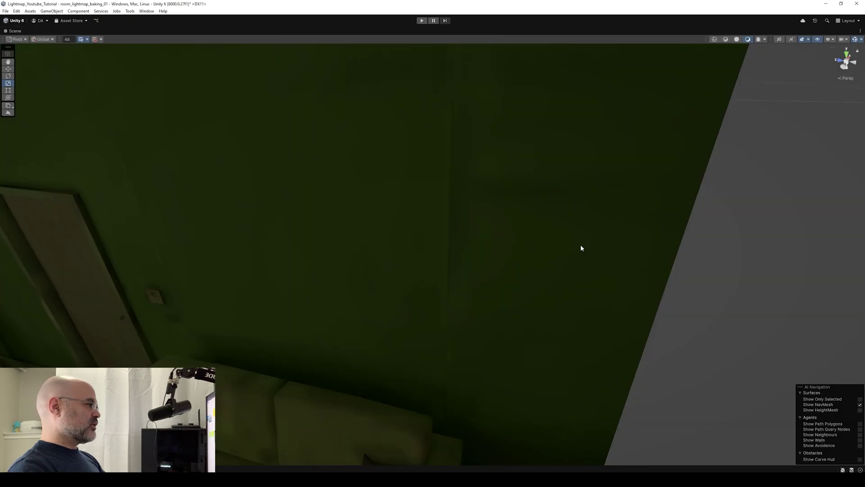
Examine the lightmap seam between the adjoining green wall pieces above the sofa.
{"action": "left_click", "coordinate": [480, 251]}
{"action": "left_click", "coordinate": [536, 207]}
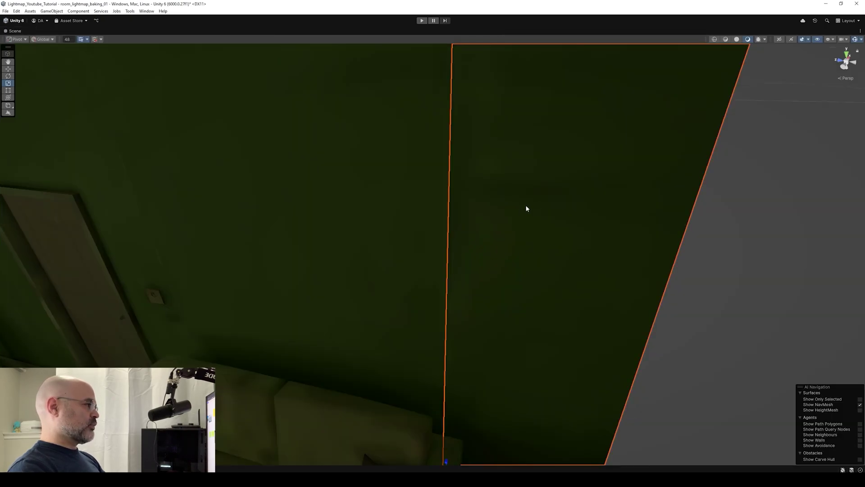
{"action": "left_click", "coordinate": [756, 265]}
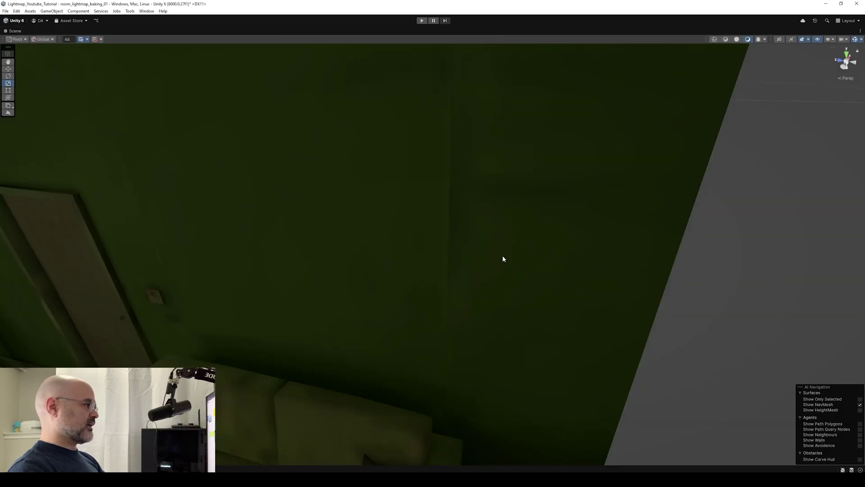
{"action": "left_click_drag", "start_coordinate": [463, 350], "coordinate": [354, 259], "text": "alt"}
{"action": "right_click_drag", "start_coordinate": [355, 259], "coordinate": [422, 297]}
{"action": "key", "text": "w"}
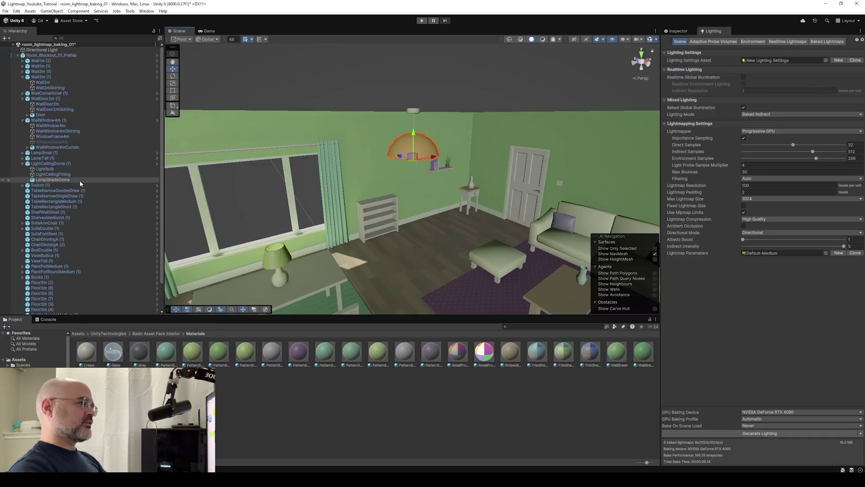
Add a spot light as a child of LampShadeDome in the ceiling lamp.
{"action": "right_click", "coordinate": [56, 180]}
{"action": "mouse_move", "coordinate": [112, 339]}
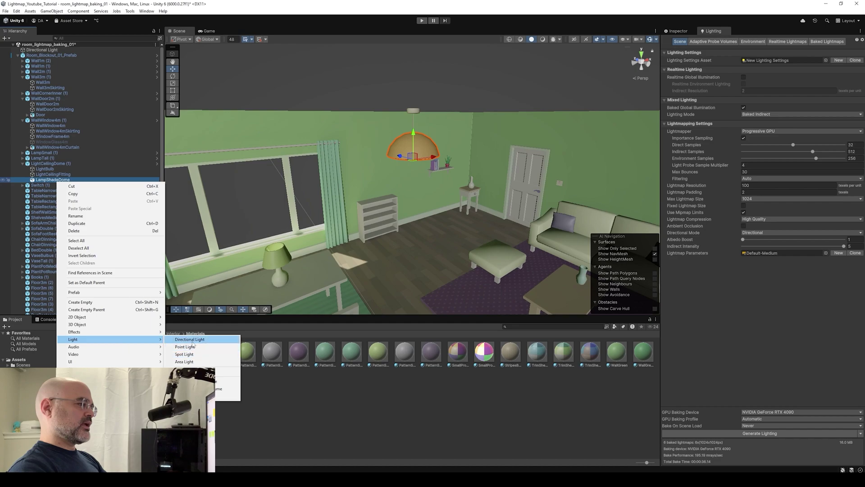
{"action": "left_click", "coordinate": [186, 354]}
{"action": "left_click", "coordinate": [424, 153]}
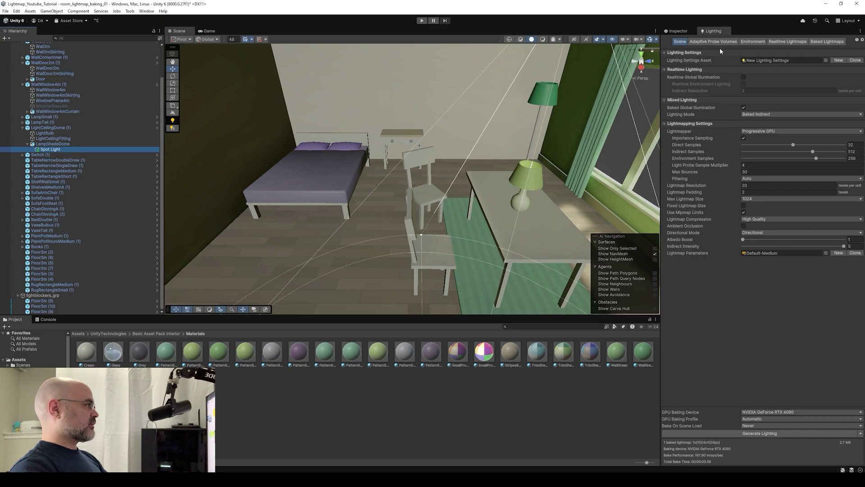
Set the ceiling lamp's spot light mode to Baked.
{"action": "left_click", "coordinate": [673, 30]}
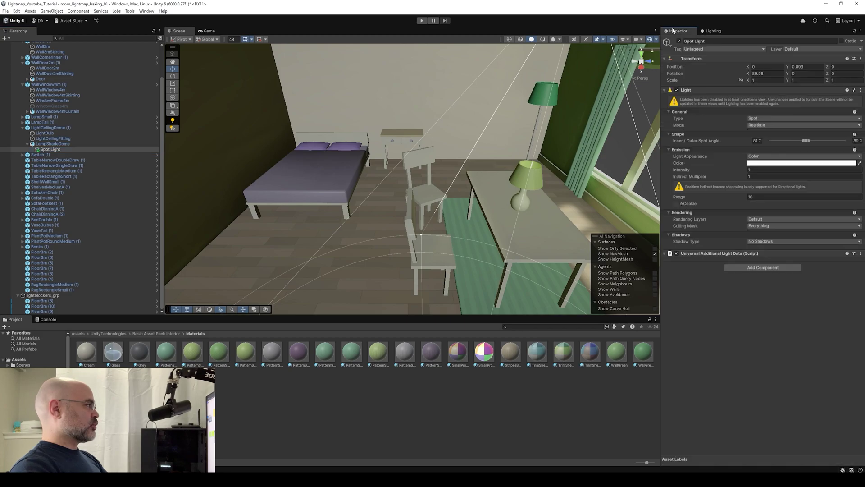
{"action": "left_click", "coordinate": [758, 125]}
{"action": "left_click", "coordinate": [757, 147]}
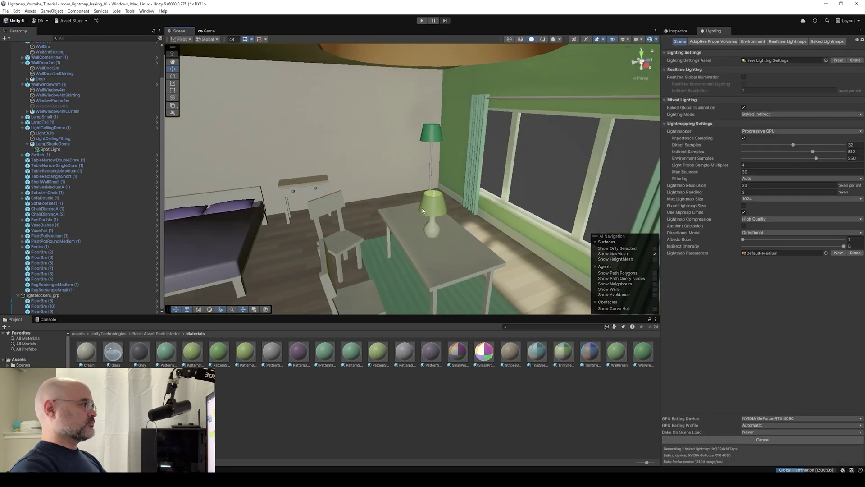
Isolate the green Wall2m piece above the sofa and examine its front and side faces.
{"action": "right_click_drag", "start_coordinate": [423, 210], "coordinate": [491, 185]}
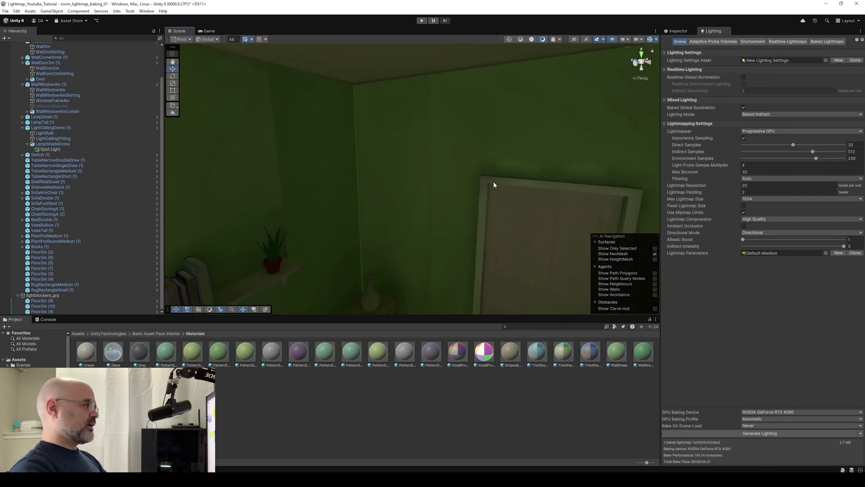
{"action": "left_click", "coordinate": [465, 121]}
{"action": "left_click", "coordinate": [400, 130]}
{"action": "right_click_drag", "start_coordinate": [400, 131], "coordinate": [400, 220]}
{"action": "left_click", "coordinate": [399, 220]}
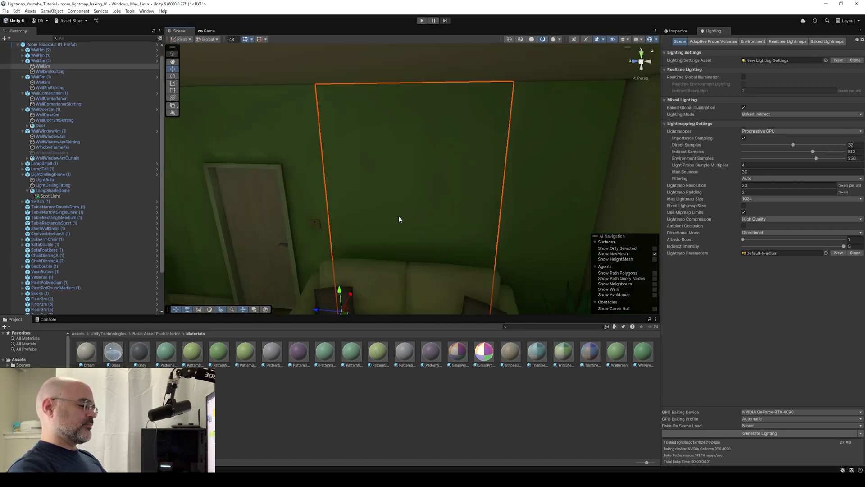
{"action": "key", "text": "shift+h"}
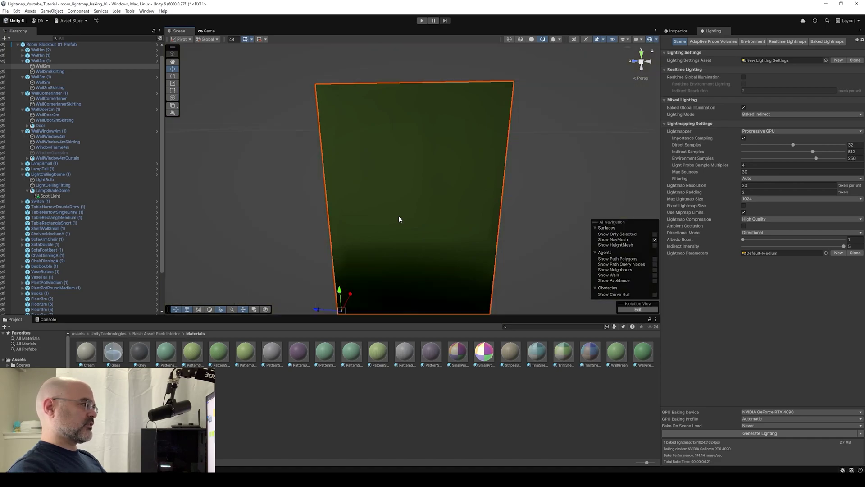
{"action": "left_click", "coordinate": [347, 157]}
{"action": "left_click_drag", "start_coordinate": [399, 216], "coordinate": [367, 149], "text": "alt"}
{"action": "left_click", "coordinate": [367, 149]}
{"action": "left_click_drag", "start_coordinate": [396, 70], "coordinate": [386, 102], "text": "alt"}
{"action": "left_click_drag", "start_coordinate": [424, 135], "coordinate": [443, 110], "text": "alt"}
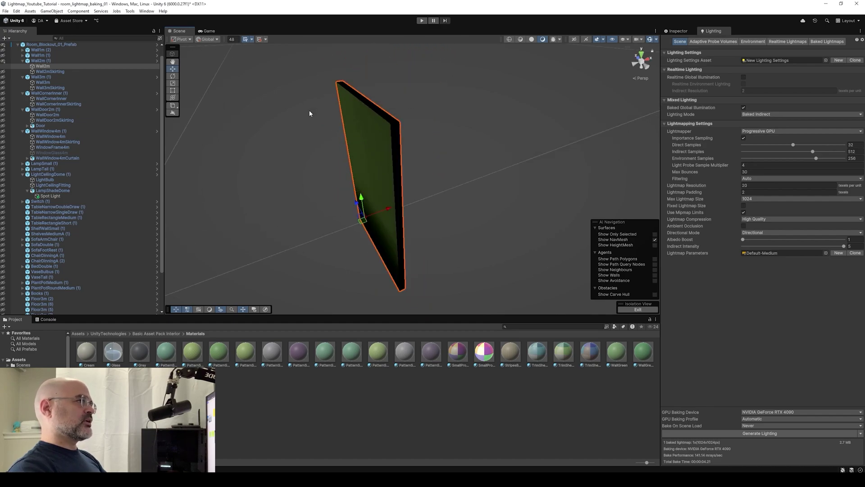
{"action": "left_click_drag", "start_coordinate": [309, 110], "coordinate": [288, 132], "text": "alt"}
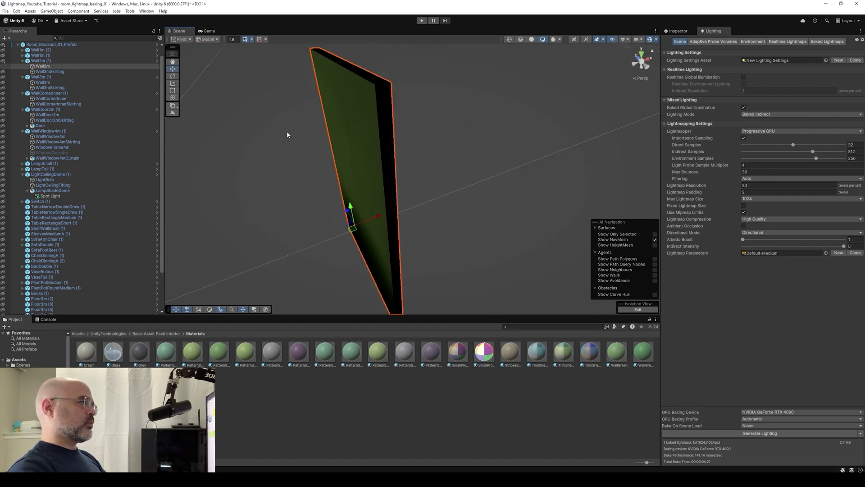
ProBuilderize the Wall2m mesh with quads and smoothing imported, and switch to ProBuilder element editing.
{"action": "right_click", "coordinate": [369, 133]}
{"action": "mouse_move", "coordinate": [397, 245]}
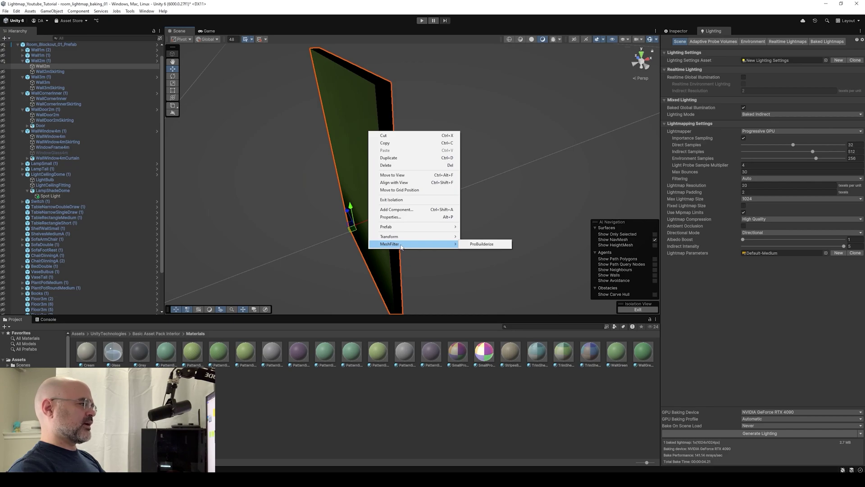
{"action": "left_click", "coordinate": [489, 248]}
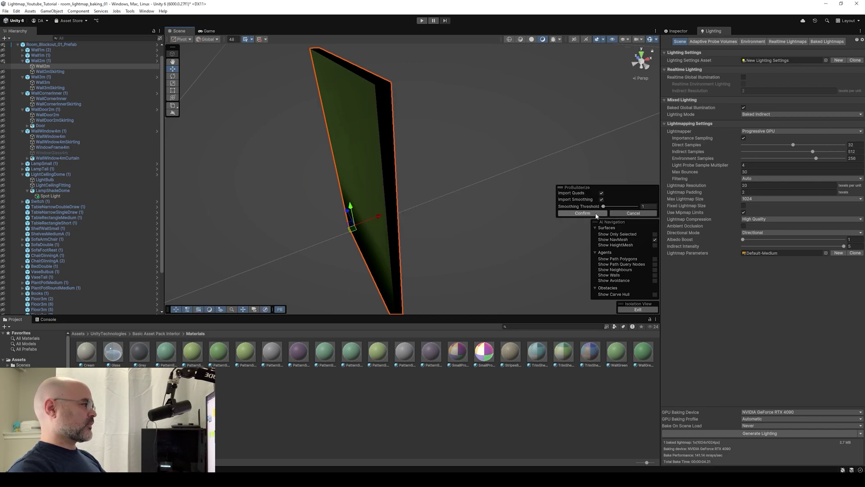
{"action": "left_click", "coordinate": [172, 54]}
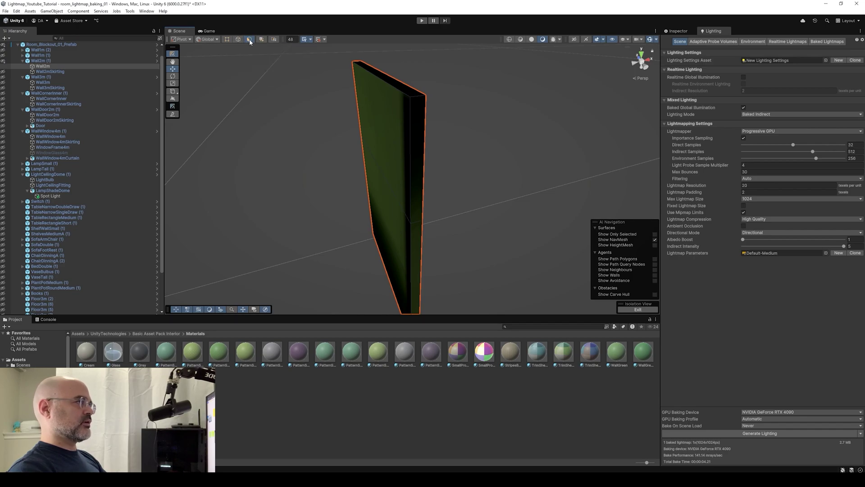
Select the narrow side faces of the isolated wall piece and examine them from both ends.
{"action": "left_click", "coordinate": [412, 163]}
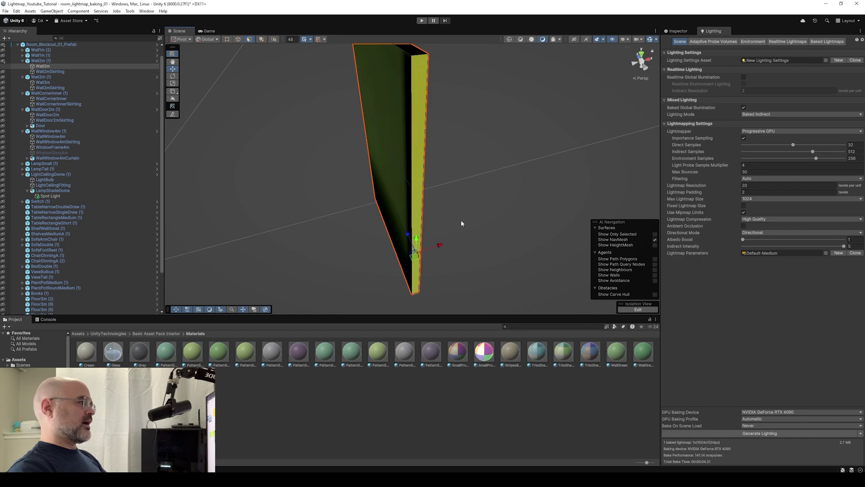
{"action": "left_click_drag", "start_coordinate": [415, 221], "coordinate": [460, 177], "text": "alt"}
{"action": "right_click_drag", "start_coordinate": [461, 176], "coordinate": [614, 171]}
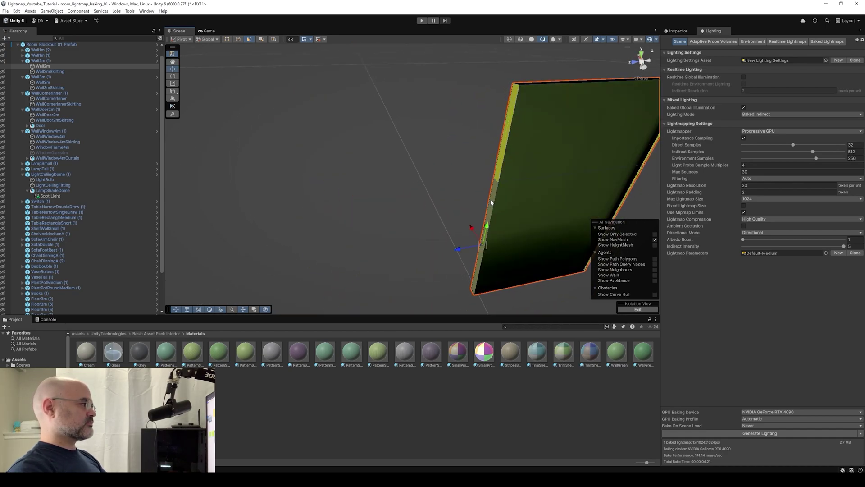
{"action": "left_click_drag", "start_coordinate": [485, 199], "coordinate": [296, 180], "text": "alt"}
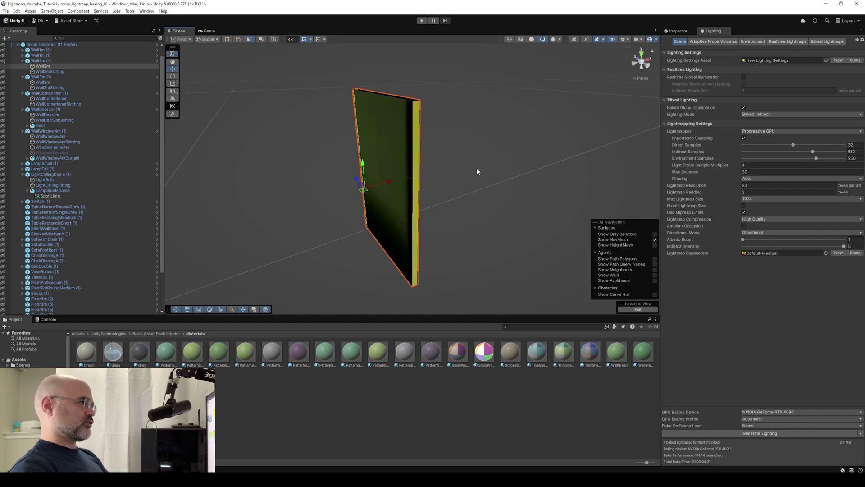
Leave the isolated wall view and deactivate the lightblockers_grp object.
{"action": "key", "text": "shift+h"}
{"action": "scroll", "coordinate": [70, 212], "scroll_direction": "down", "scroll_amount": 3}
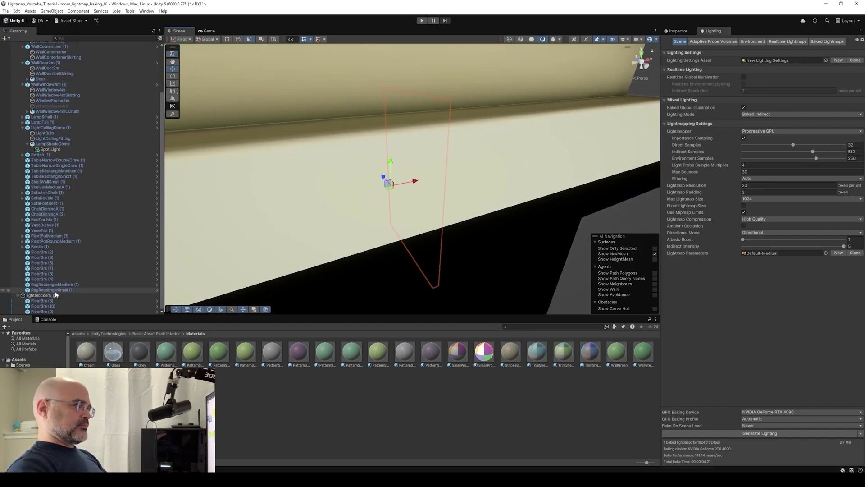
{"action": "left_click", "coordinate": [52, 296]}
{"action": "left_click", "coordinate": [672, 32]}
{"action": "left_click", "coordinate": [678, 41]}
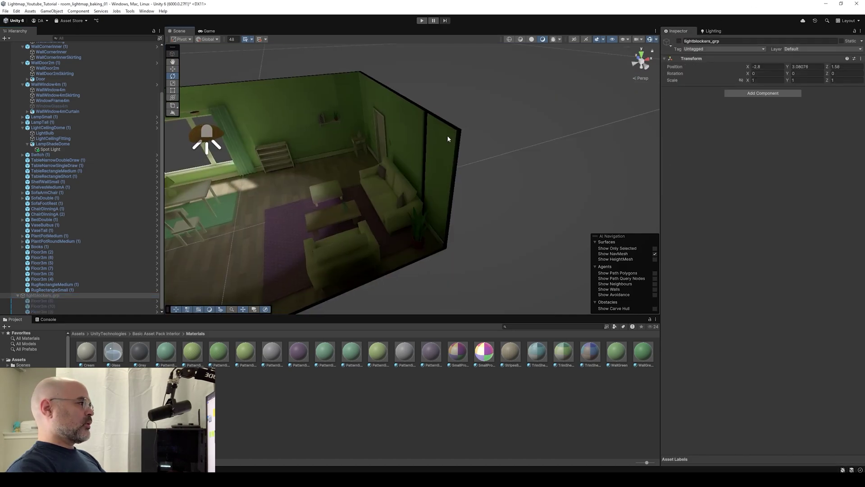
Create an empty object named walls_cleanup at the scene root and reset its transform.
{"action": "left_click_drag", "start_coordinate": [447, 136], "coordinate": [402, 140], "text": "alt"}
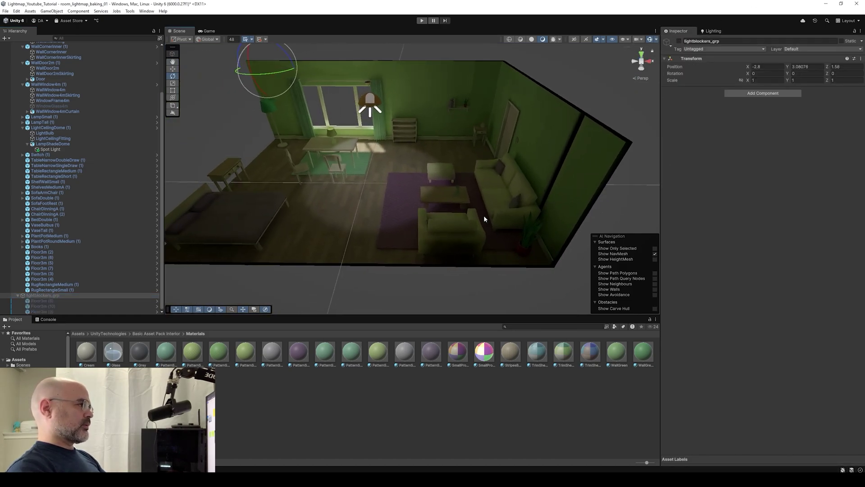
{"action": "scroll", "coordinate": [23, 64], "scroll_direction": "up", "scroll_amount": 1}
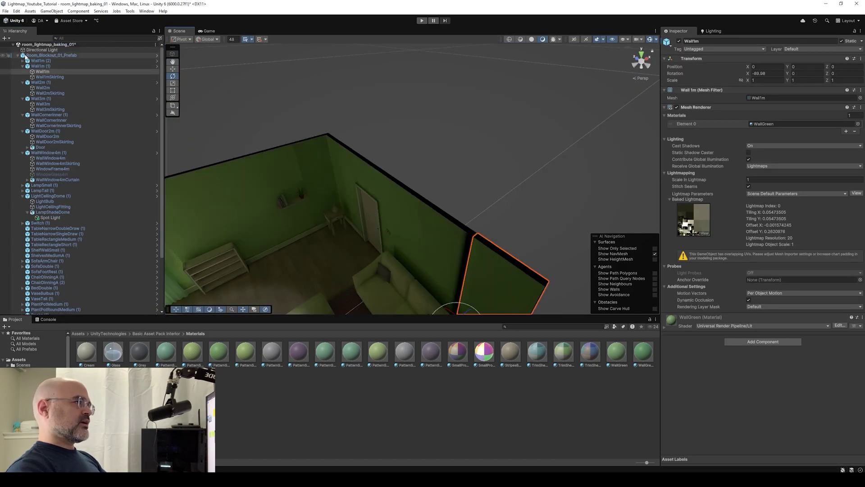
{"action": "left_click", "coordinate": [18, 55]}
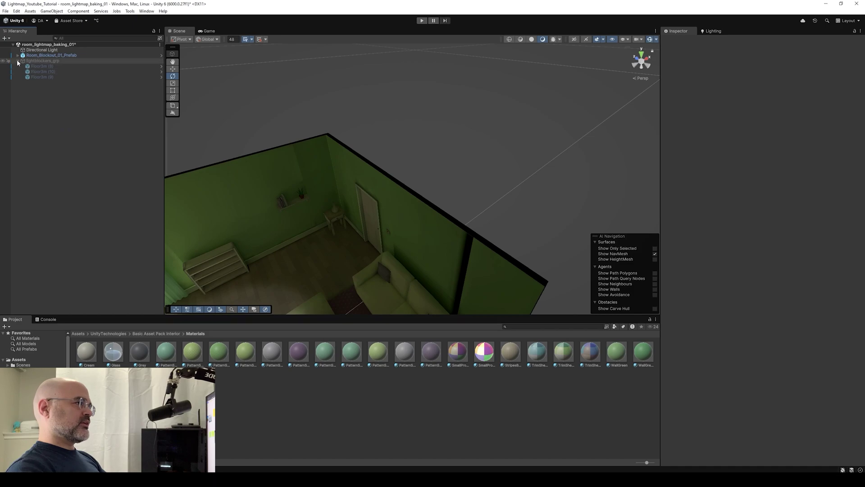
{"action": "left_click", "coordinate": [18, 61]}
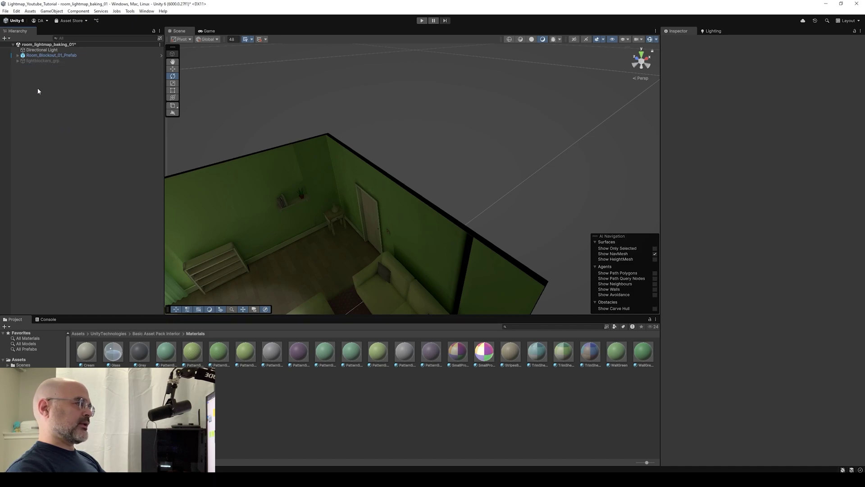
{"action": "right_click", "coordinate": [37, 87]}
{"action": "left_click", "coordinate": [25, 106]}
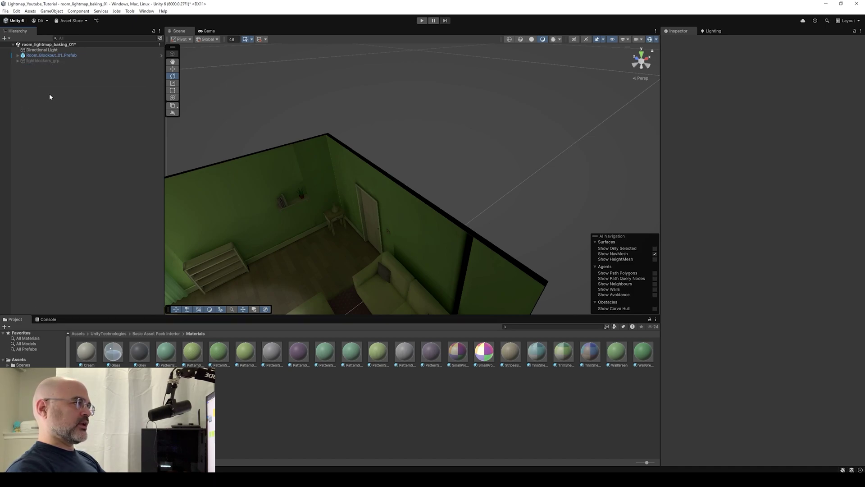
{"action": "right_click", "coordinate": [49, 97]}
{"action": "left_click", "coordinate": [136, 220]}
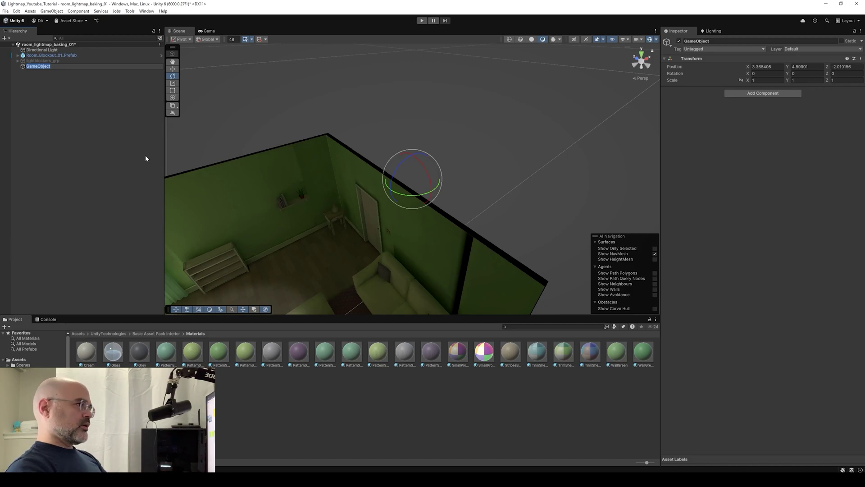
{"action": "type", "text": "walls_cleanup"}
{"action": "key", "text": "Return"}
{"action": "right_click", "coordinate": [694, 59]}
{"action": "left_click", "coordinate": [708, 64]}
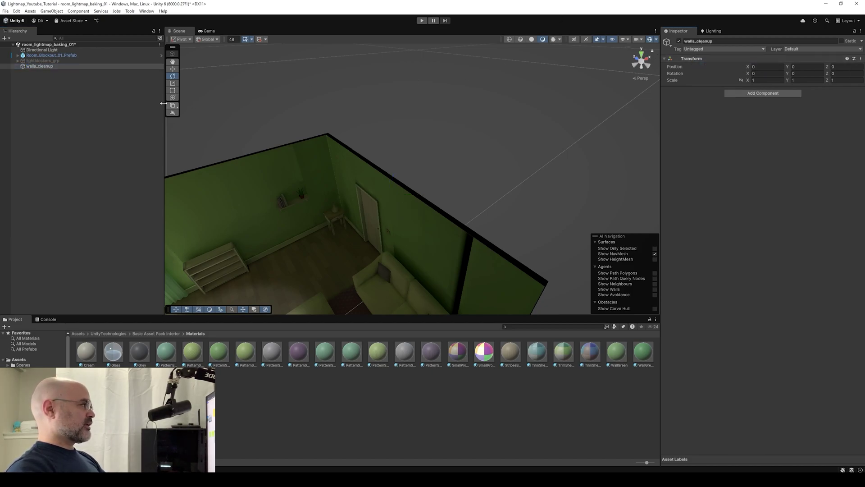
Duplicate walls_cleanup and rename the copy baseboard_cleanup.
{"action": "left_click", "coordinate": [45, 67]}
{"action": "key", "text": "ctrl+d"}
{"action": "key", "text": "F2"}
{"action": "type", "text": "baseboard"}
{"action": "key", "text": "End"}
{"action": "key", "text": "BackSpace"}
{"action": "key", "text": "BackSpace"}
{"action": "key", "text": "BackSpace"}
{"action": "key", "text": "BackSpace"}
{"action": "key", "text": "Return"}
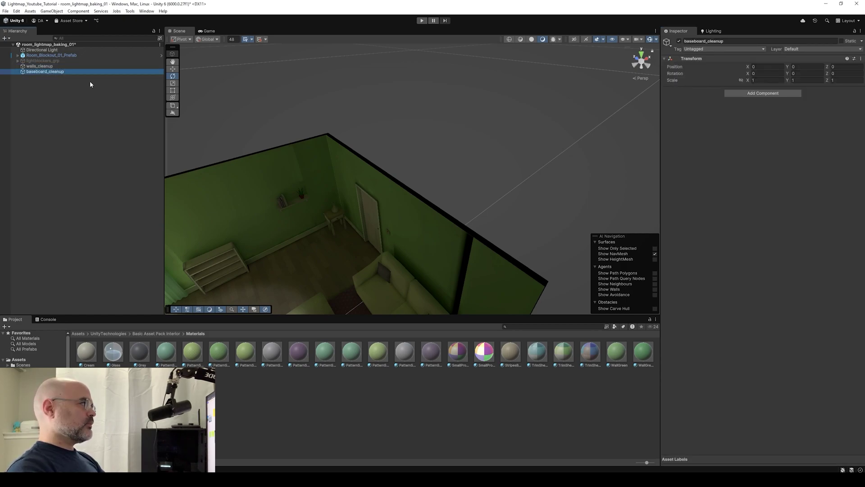
Duplicate baseboard_cleanup and rename the copy floor_cleanup.
{"action": "key", "text": "ctrl+d"}
{"action": "key", "text": "F2"}
{"action": "type", "text": "floor_cleanup"}
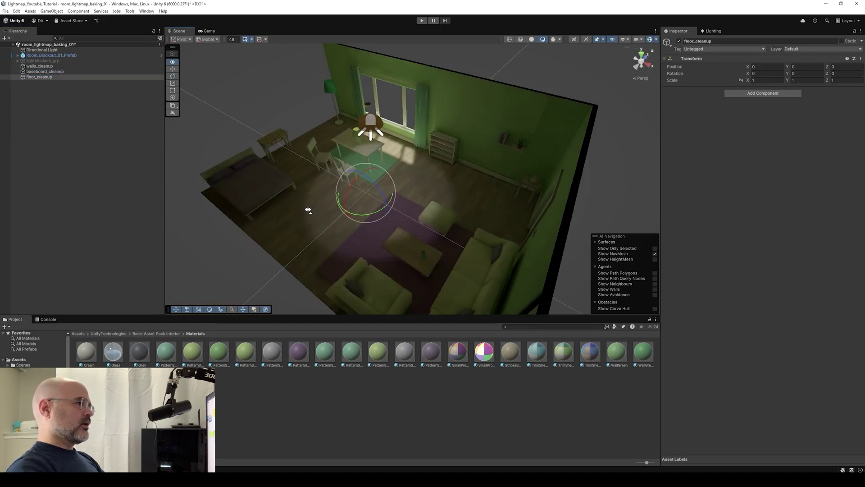
Try to move Floor3m (3) out of the room prefab into floor_cleanup.
{"action": "left_click_drag", "start_coordinate": [306, 210], "coordinate": [464, 216], "text": "alt"}
{"action": "left_click", "coordinate": [21, 56]}
{"action": "left_click", "coordinate": [352, 153]}
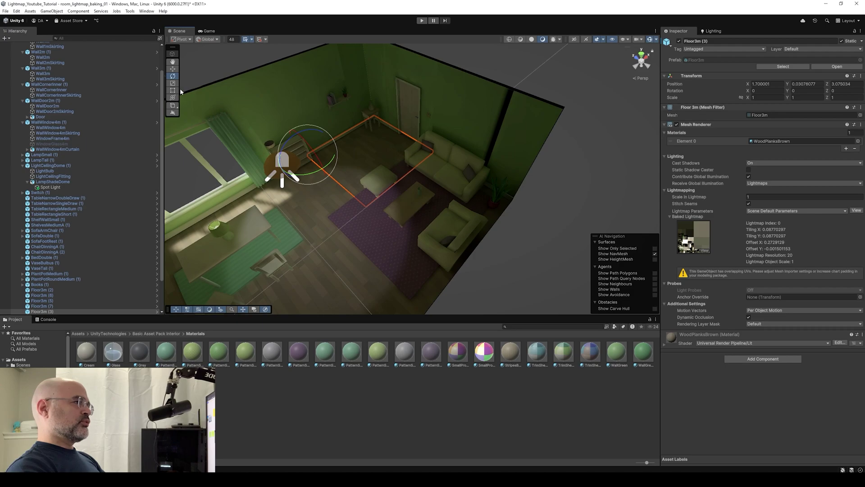
{"action": "scroll", "coordinate": [27, 68], "scroll_direction": "up", "scroll_amount": 3}
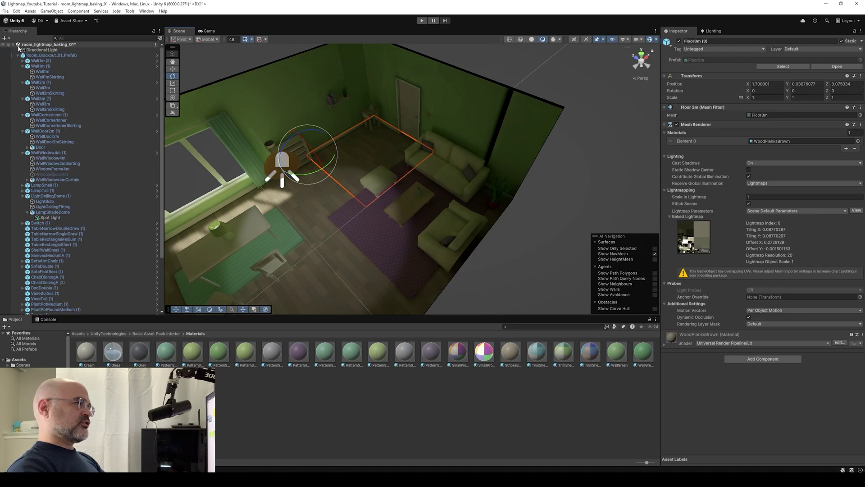
{"action": "left_click", "coordinate": [17, 55]}
{"action": "left_click", "coordinate": [41, 94]}
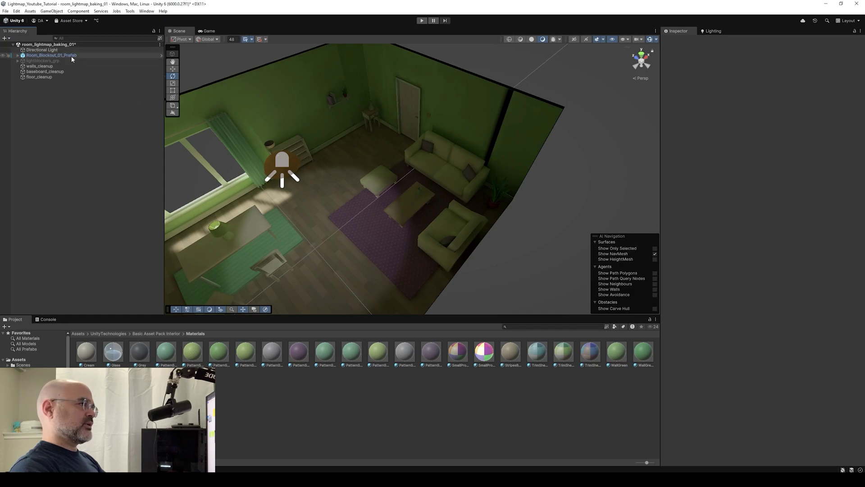
{"action": "left_click", "coordinate": [383, 174]}
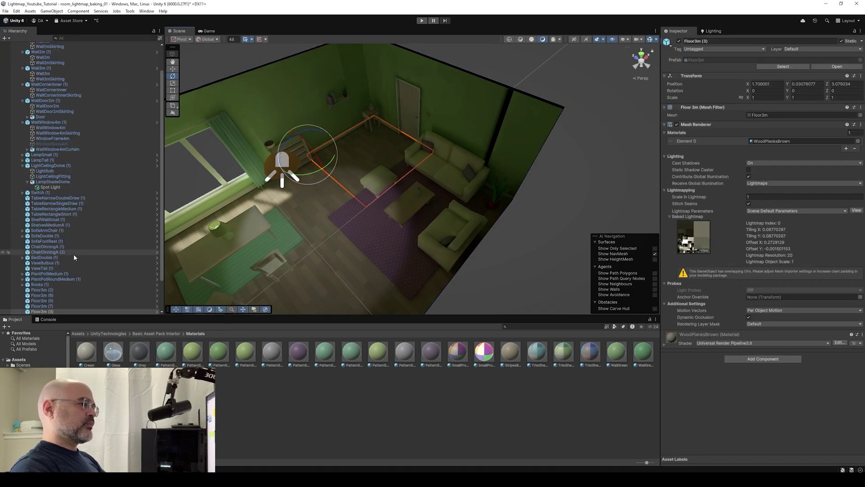
{"action": "scroll", "coordinate": [68, 255], "scroll_direction": "down", "scroll_amount": 3}
{"action": "left_click", "coordinate": [46, 274]}
{"action": "left_click_drag", "start_coordinate": [48, 314], "coordinate": [48, 312]}
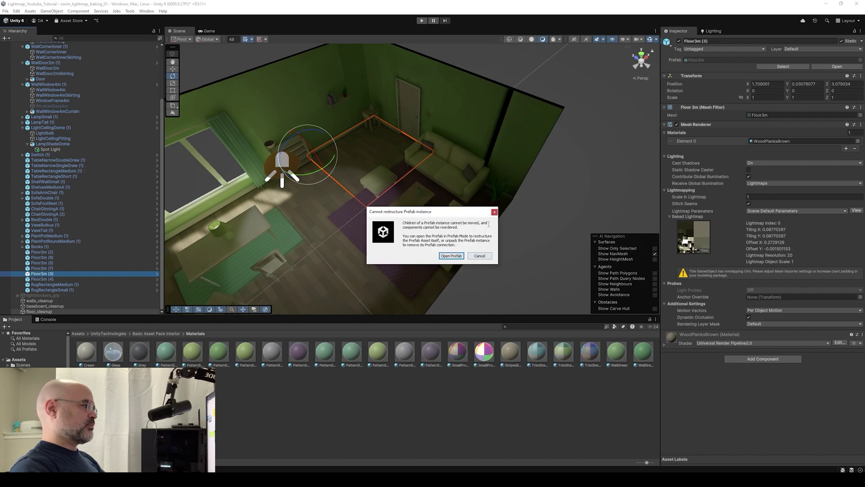
{"action": "left_click", "coordinate": [480, 255]}
Unpack the Room_Blockout_01_Prefab instance by one level.
{"action": "scroll", "coordinate": [68, 210], "scroll_direction": "up", "scroll_amount": 5}
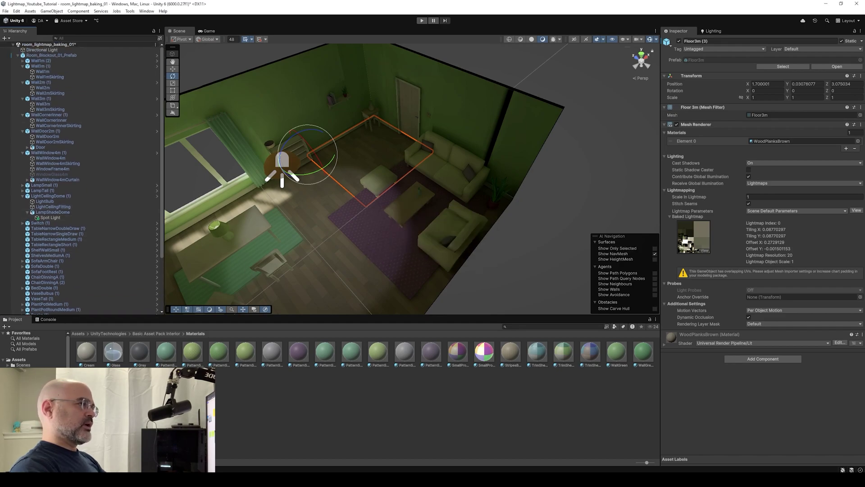
{"action": "right_click", "coordinate": [73, 55]}
{"action": "left_click", "coordinate": [21, 55]}
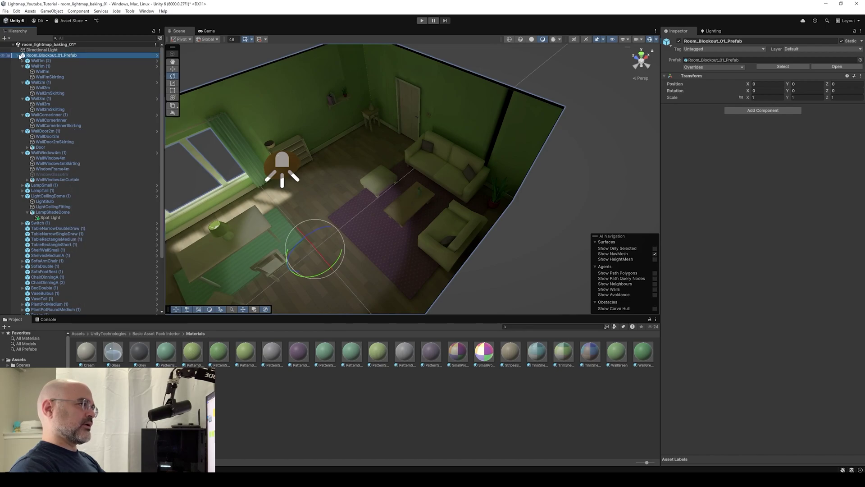
{"action": "left_click", "coordinate": [18, 55]}
{"action": "right_click", "coordinate": [24, 55]}
{"action": "mouse_move", "coordinate": [83, 169]}
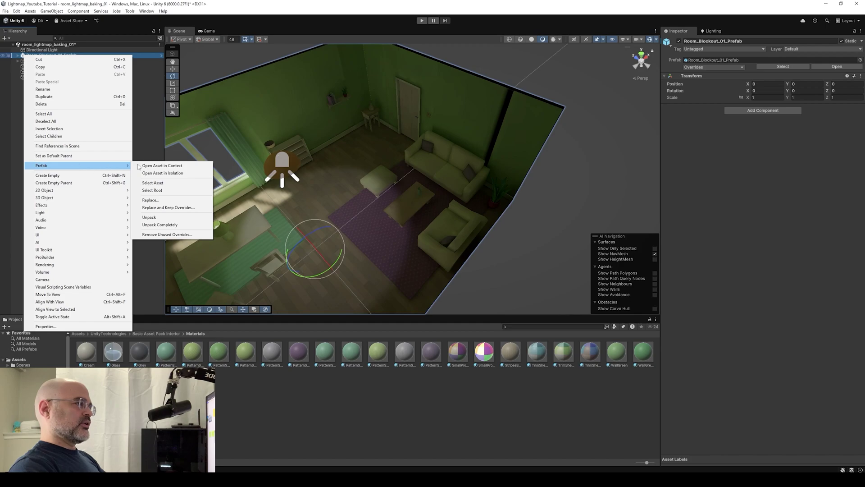
{"action": "left_click", "coordinate": [156, 218]}
Move all the room's Floor3m pieces, from Floor3m (2) to Floor3m (4), into floor_cleanup.
{"action": "left_click", "coordinate": [377, 160]}
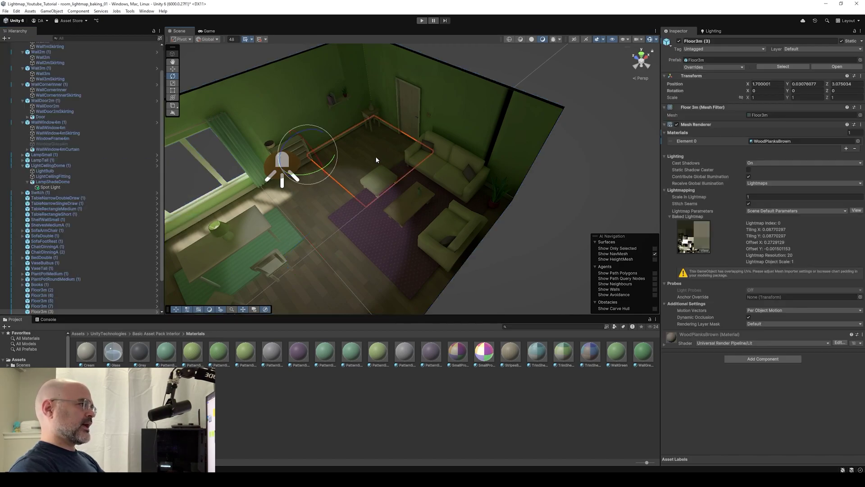
{"action": "scroll", "coordinate": [108, 275], "scroll_direction": "down", "scroll_amount": 2}
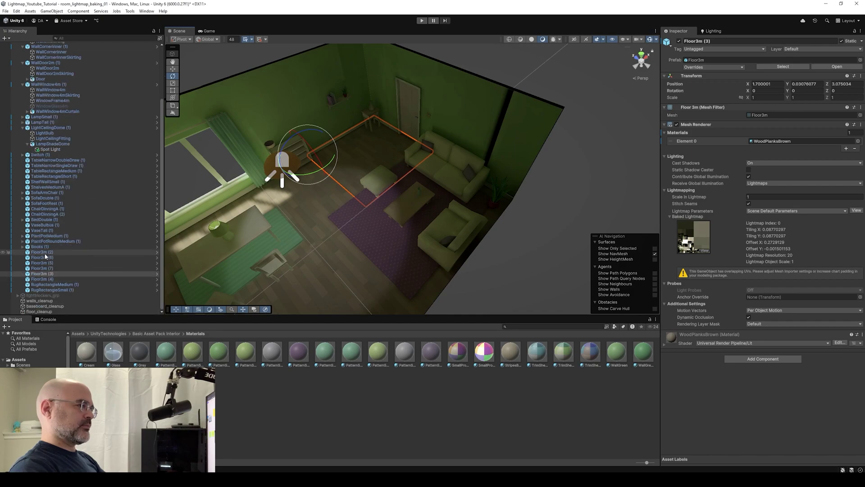
{"action": "left_click", "coordinate": [45, 252], "text": "shift"}
{"action": "left_click", "coordinate": [44, 279], "text": "shift"}
{"action": "left_click_drag", "start_coordinate": [44, 279], "coordinate": [44, 312]}
{"action": "left_click", "coordinate": [39, 279]}
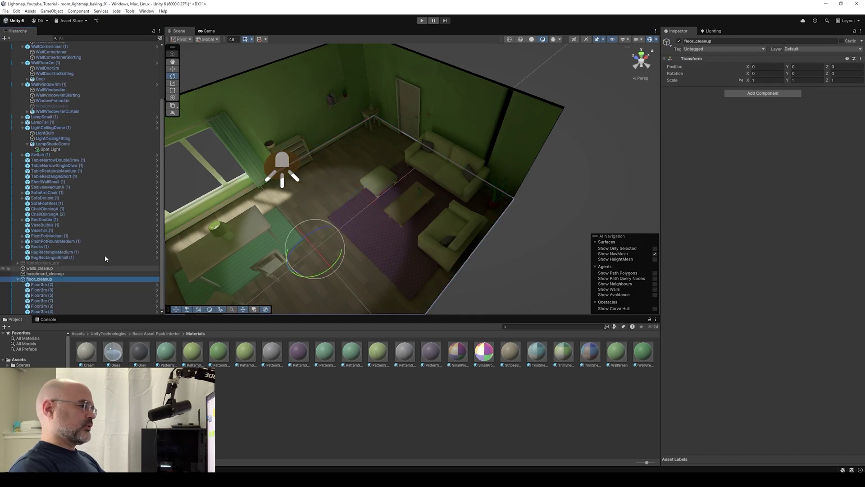
Select all the room's wall objects, including the corner, door and window walls, and move them into walls_cleanup.
{"action": "left_click_drag", "start_coordinate": [455, 180], "coordinate": [350, 188], "text": "alt"}
{"action": "scroll", "coordinate": [350, 187], "scroll_direction": "down", "scroll_amount": 3}
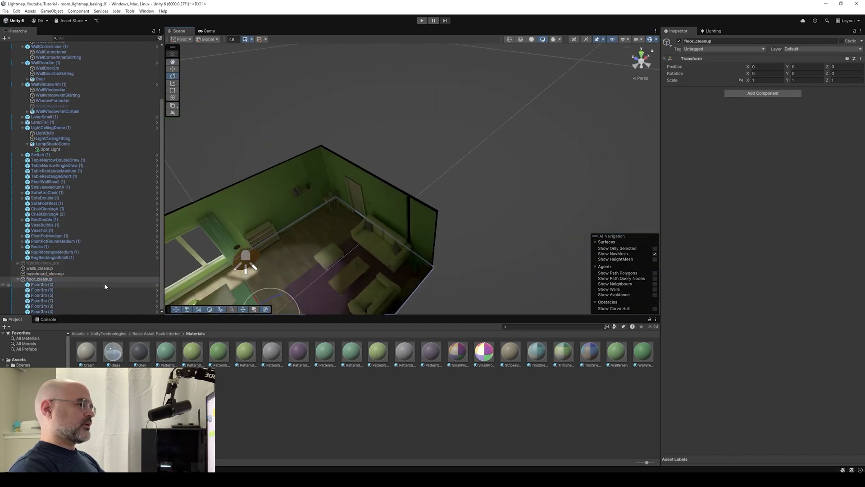
{"action": "left_click", "coordinate": [50, 279]}
{"action": "left_click", "coordinate": [438, 124], "text": "shift"}
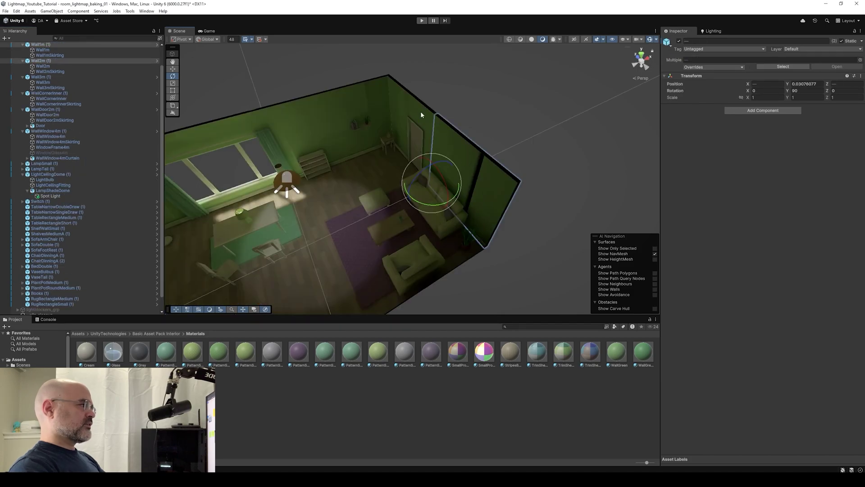
{"action": "left_click", "coordinate": [421, 113], "text": "shift"}
{"action": "left_click", "coordinate": [370, 92], "text": "shift"}
{"action": "left_click", "coordinate": [301, 124], "text": "shift"}
{"action": "left_click_drag", "start_coordinate": [54, 95], "coordinate": [39, 301]}
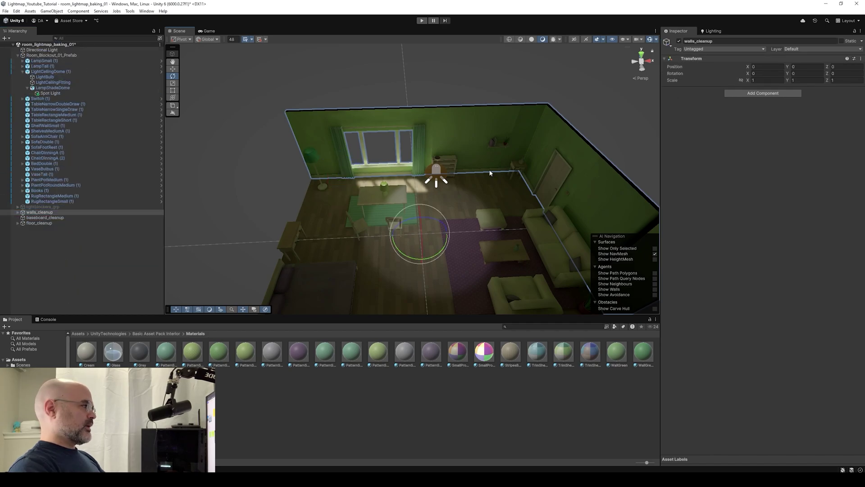
Filter the hierarchy for "skirting" and select every skirting piece, from Wall1mSkirting to WallWindow4mSkirting, then clear the filter.
{"action": "left_click", "coordinate": [490, 171]}
{"action": "left_click", "coordinate": [489, 172]}
{"action": "left_click", "coordinate": [199, 163], "text": "shift"}
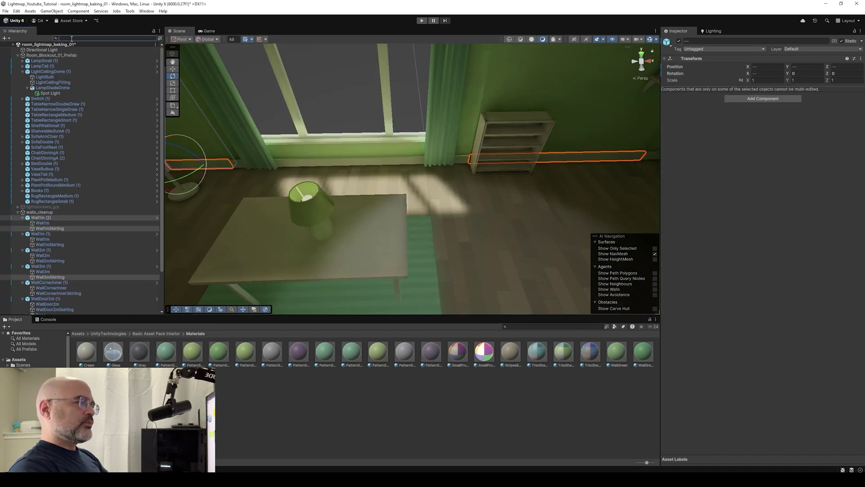
{"action": "left_click", "coordinate": [72, 39]}
{"action": "type", "text": "skirting"}
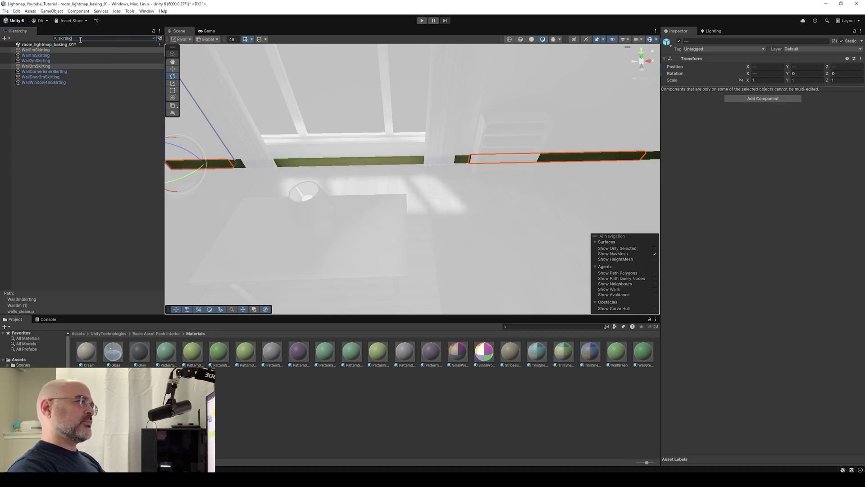
{"action": "left_click", "coordinate": [31, 50]}
{"action": "left_click", "coordinate": [40, 82], "text": "shift"}
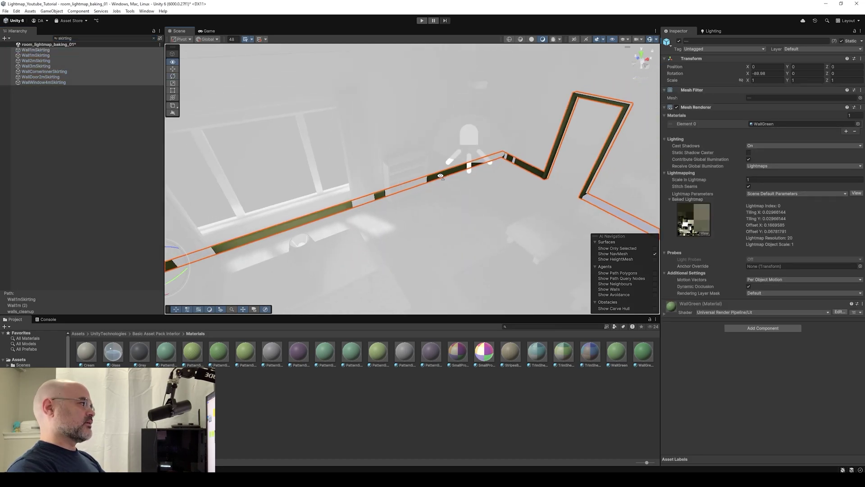
{"action": "key", "text": "s"}
{"action": "right_click_drag", "start_coordinate": [443, 168], "coordinate": [501, 178]}
{"action": "left_click_drag", "start_coordinate": [501, 179], "coordinate": [478, 176], "text": "alt"}
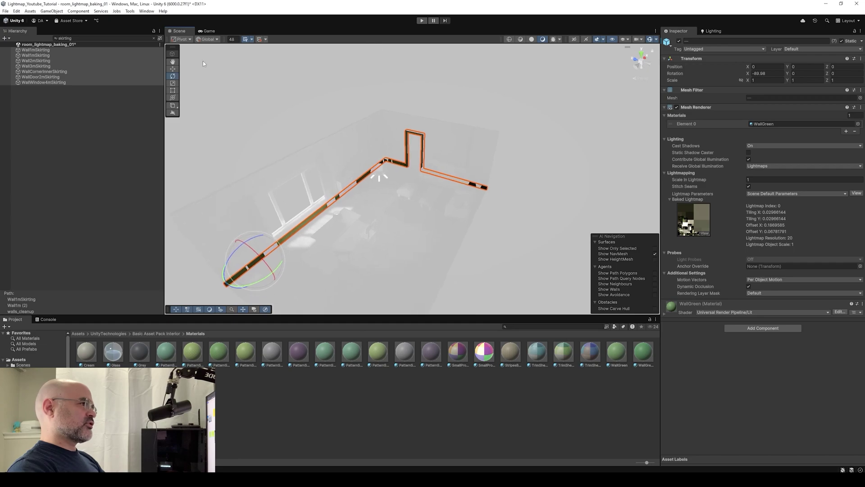
{"action": "left_click", "coordinate": [153, 38]}
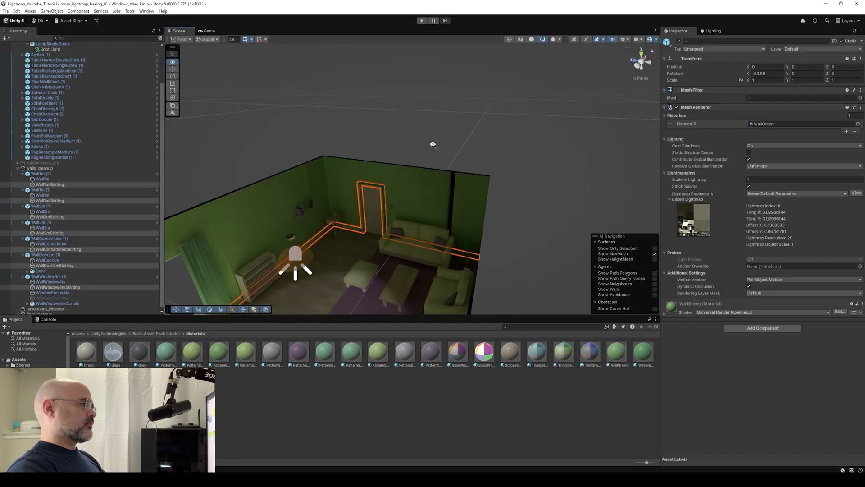
Unpack the WallDoor2m (1) prefab instance in walls_cleanup by one level.
{"action": "right_click_drag", "start_coordinate": [432, 145], "coordinate": [414, 157]}
{"action": "key", "text": "w"}
{"action": "mouse_move", "coordinate": [322, 103]}
{"action": "left_mouse_down"}
{"action": "mouse_move", "coordinate": [390, 127]}
{"action": "mouse_move", "coordinate": [434, 158]}
{"action": "left_mouse_up"}
{"action": "scroll", "coordinate": [419, 198], "scroll_direction": "up", "scroll_amount": 5}
{"action": "scroll", "coordinate": [381, 208], "scroll_direction": "down", "scroll_amount": 10}
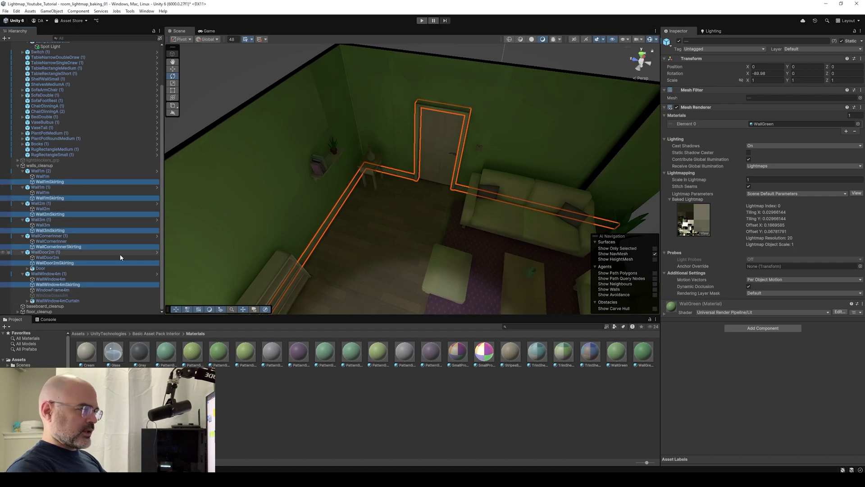
{"action": "left_click", "coordinate": [416, 130]}
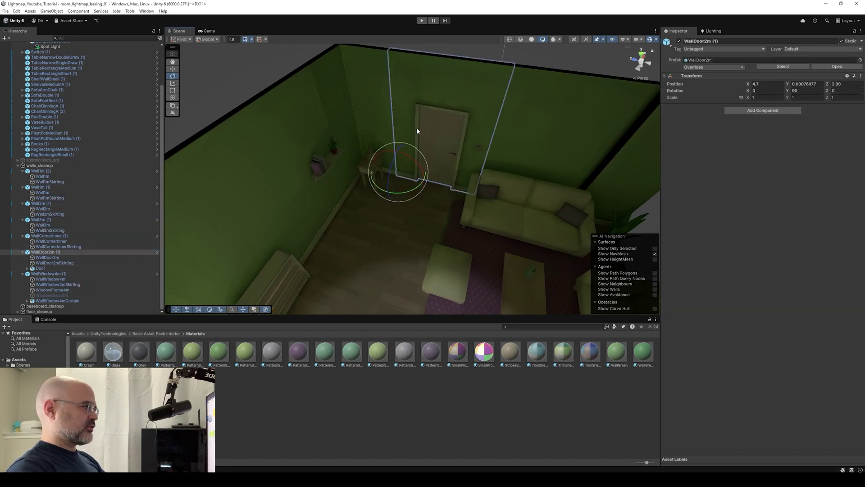
{"action": "left_click", "coordinate": [417, 129]}
{"action": "left_click", "coordinate": [53, 253]}
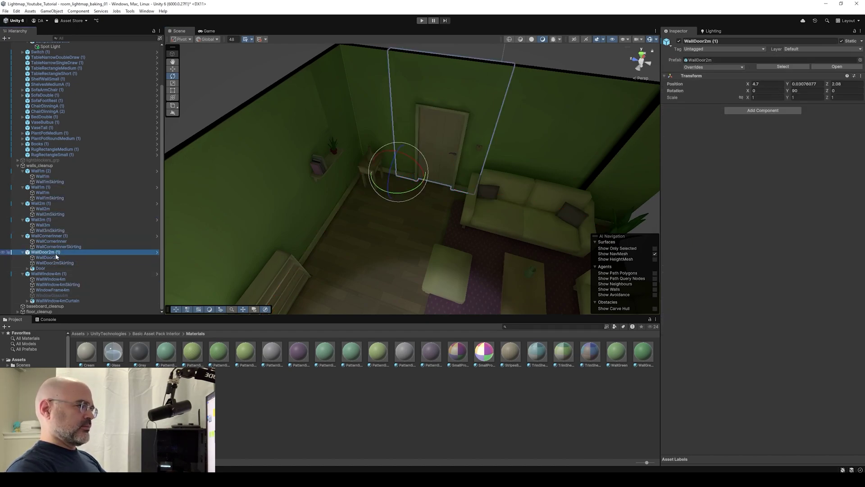
{"action": "right_click", "coordinate": [63, 256]}
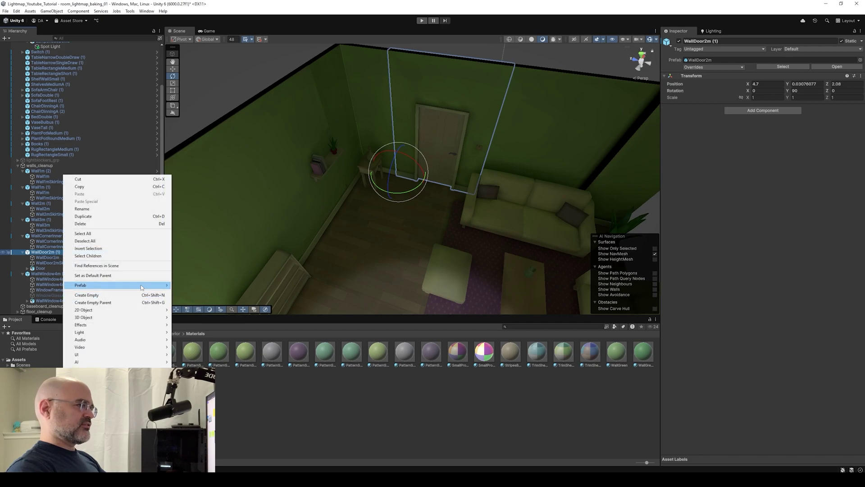
{"action": "mouse_move", "coordinate": [141, 285]}
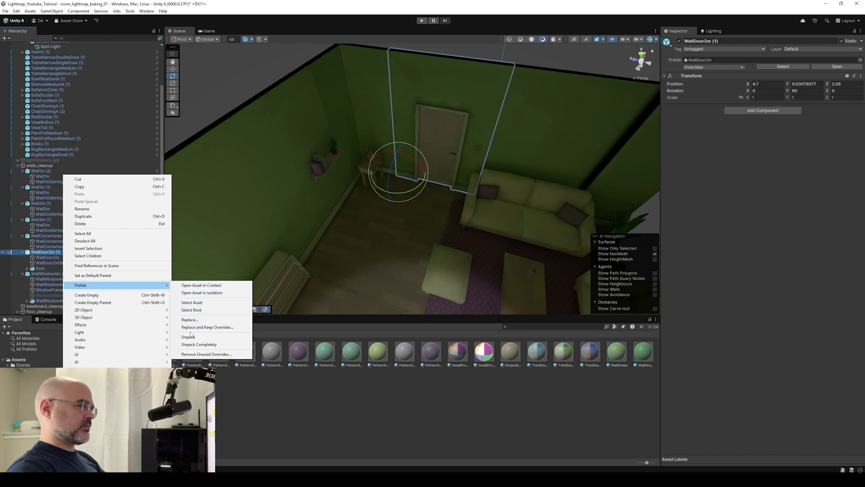
{"action": "left_click", "coordinate": [188, 337]}
Try to move all the skirting pieces out of the wall objects into baseboard_cleanup.
{"action": "left_click", "coordinate": [62, 262]}
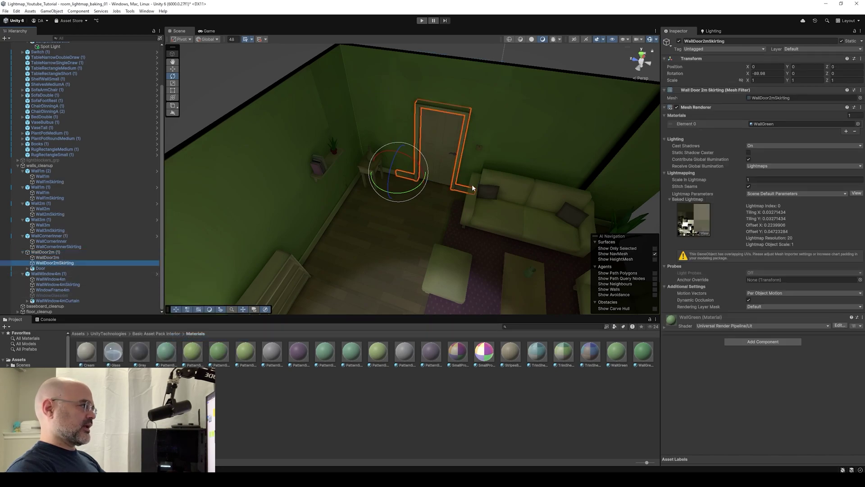
{"action": "left_click", "coordinate": [84, 37]}
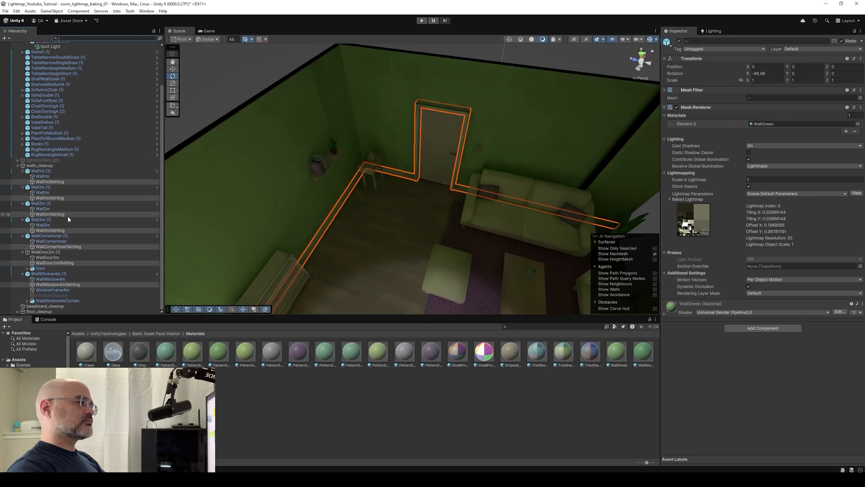
{"action": "left_click_drag", "start_coordinate": [67, 215], "coordinate": [58, 306]}
{"action": "left_click", "coordinate": [479, 256]}
{"action": "left_click", "coordinate": [419, 116], "text": "ctrl"}
Collapse each wall object under walls_cleanup in the hierarchy, from Wall1m (2) to WallWindow4m (1).
{"action": "left_click", "coordinate": [56, 273]}
{"action": "left_click", "coordinate": [50, 236], "text": "ctrl"}
{"action": "key", "text": "Left"}
{"action": "left_click", "coordinate": [41, 257]}
{"action": "key", "text": "Left"}
{"action": "left_click", "coordinate": [43, 244]}
{"action": "left_click", "coordinate": [44, 250]}
{"action": "key", "text": "Left"}
{"action": "left_click", "coordinate": [41, 235]}
{"action": "key", "text": "Left"}
{"action": "left_click", "coordinate": [41, 218]}
{"action": "key", "text": "Left"}
{"action": "left_click", "coordinate": [43, 245]}
{"action": "key", "text": "Left"}
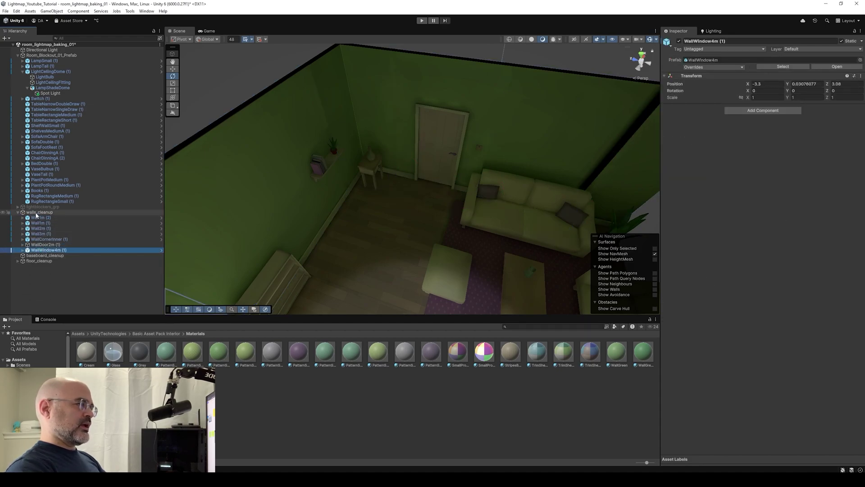
Unpack all the wall prefab instances in walls_cleanup, from Wall1m (2) to WallWindow4m (1), by one level.
{"action": "left_click", "coordinate": [40, 212]}
{"action": "left_click", "coordinate": [39, 218]}
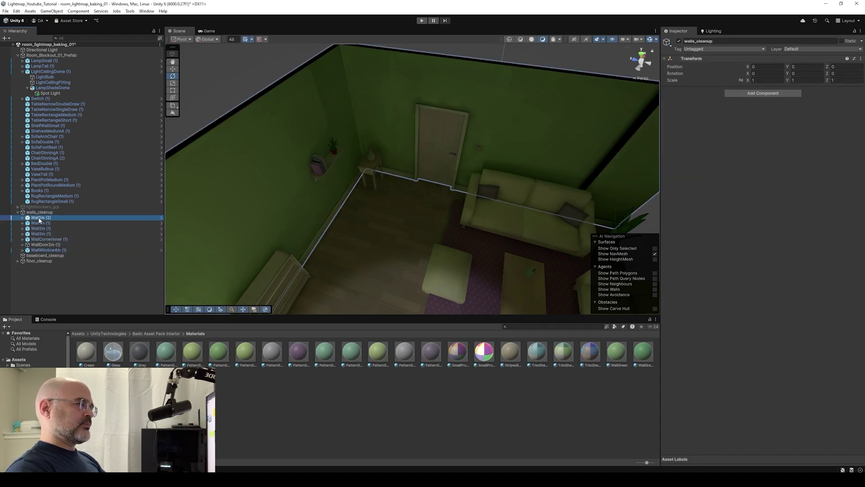
{"action": "left_click", "coordinate": [48, 251], "text": "shift"}
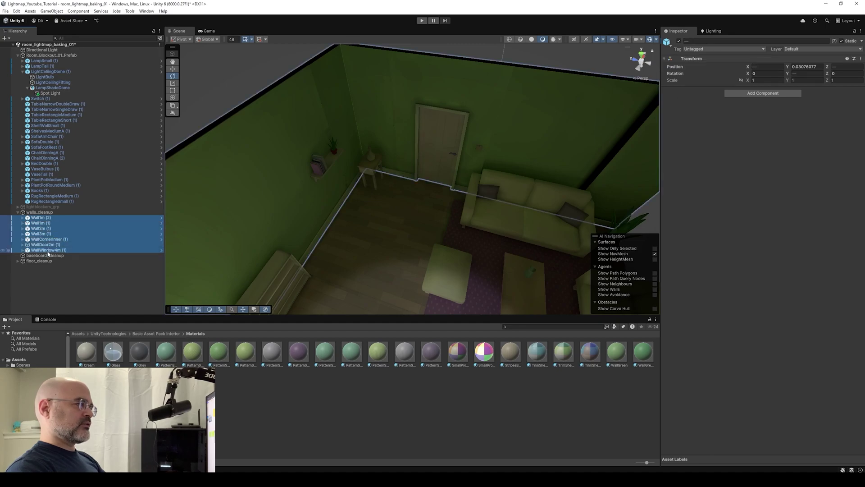
{"action": "right_click", "coordinate": [44, 225]}
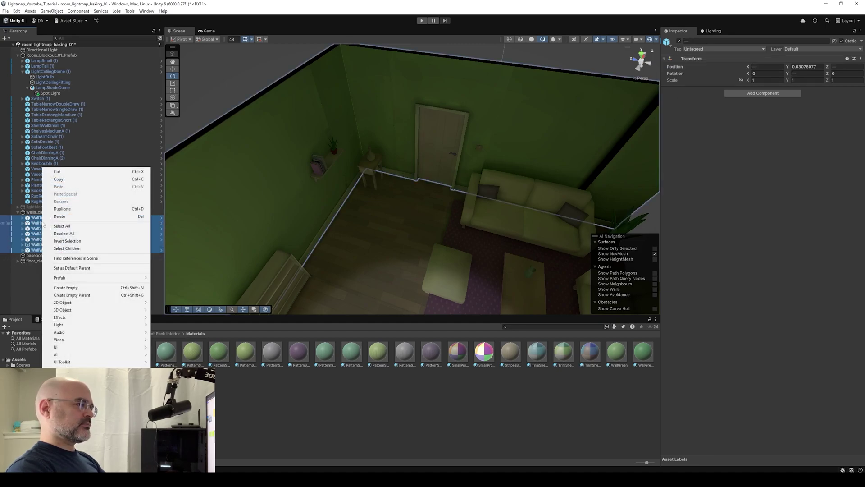
{"action": "mouse_move", "coordinate": [63, 278]}
{"action": "left_click", "coordinate": [170, 306]}
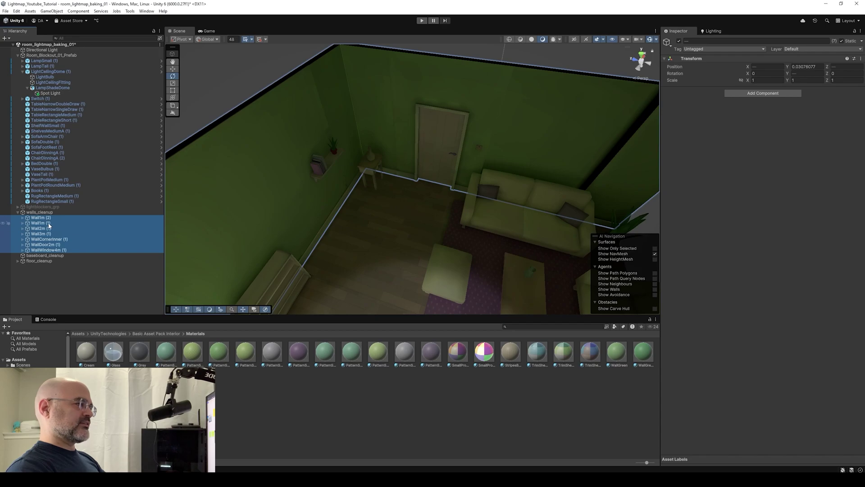
Select all the skirting pieces with a hierarchy filter and move them from the wall objects into baseboard_cleanup.
{"action": "left_click", "coordinate": [49, 224]}
{"action": "left_click", "coordinate": [402, 173]}
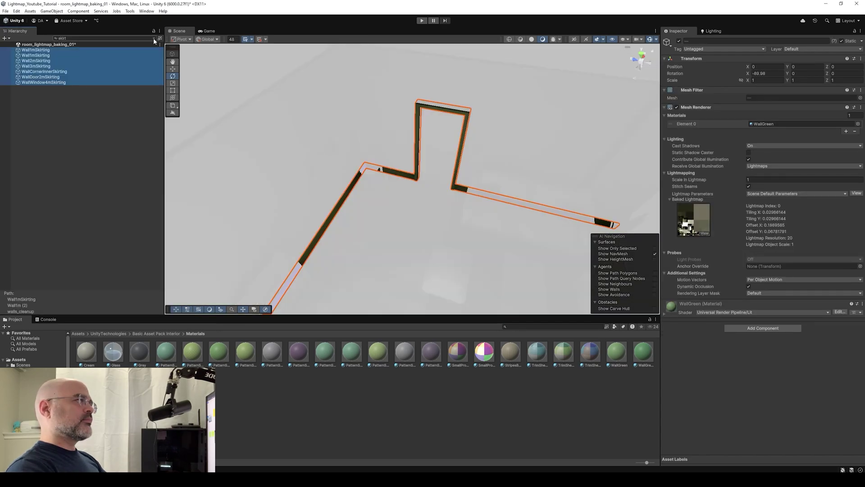
{"action": "left_click", "coordinate": [154, 38]}
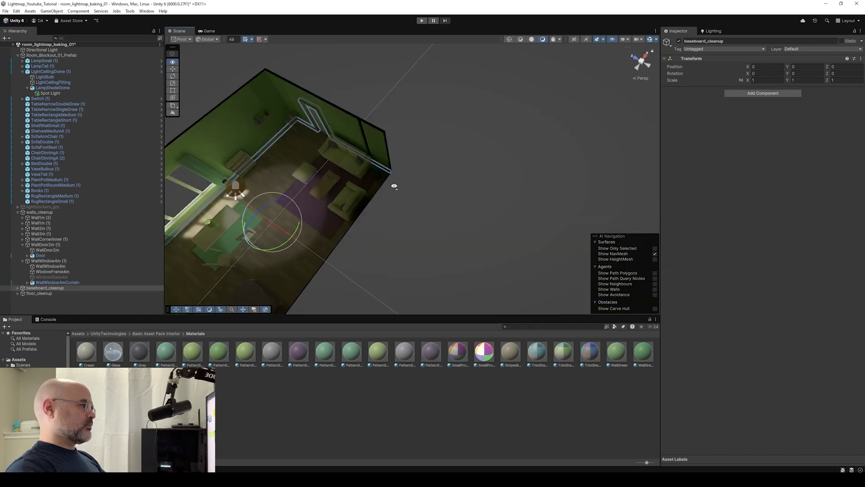
Deactivate the floor_cleanup, baseboard_cleanup and walls_cleanup groups.
{"action": "left_click_drag", "start_coordinate": [394, 186], "coordinate": [178, 265], "text": "alt"}
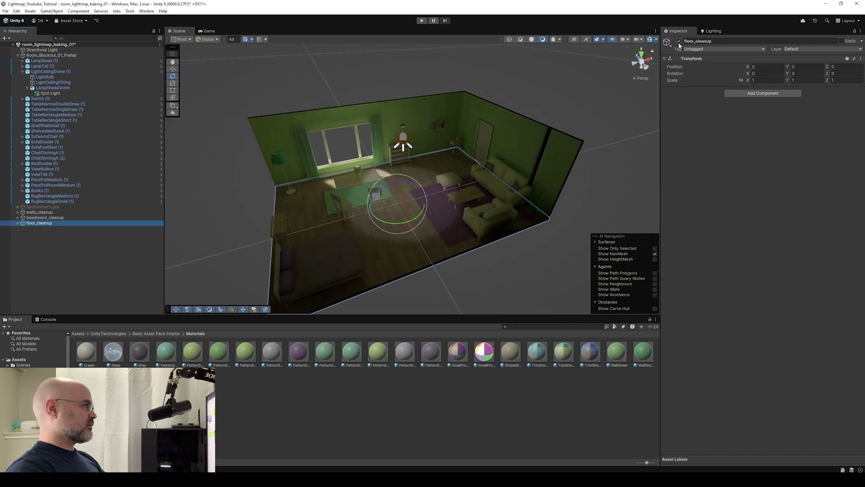
{"action": "left_click", "coordinate": [679, 41]}
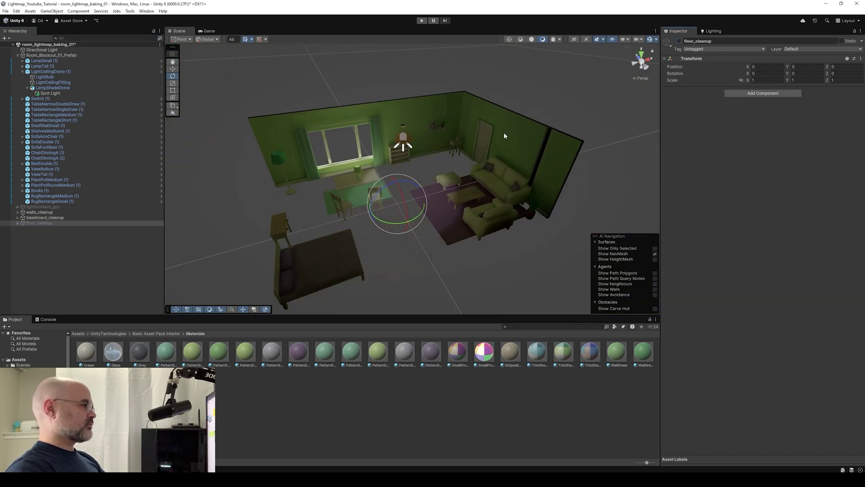
{"action": "left_click", "coordinate": [60, 219]}
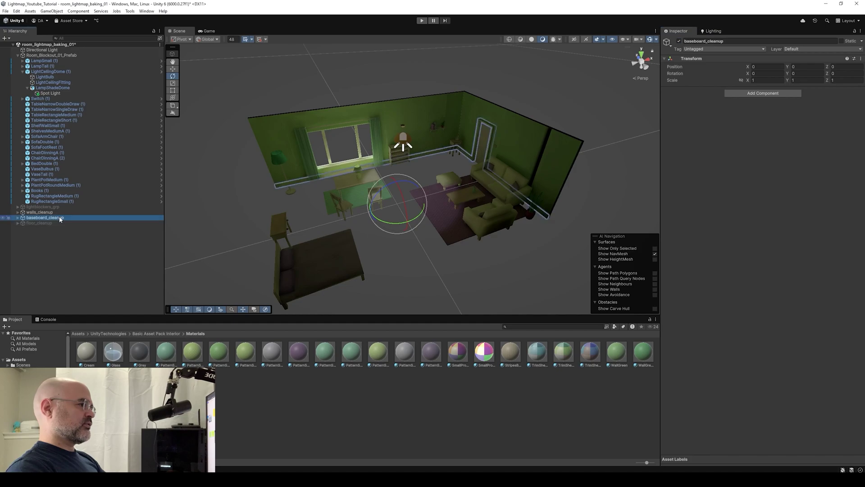
{"action": "left_click", "coordinate": [679, 41]}
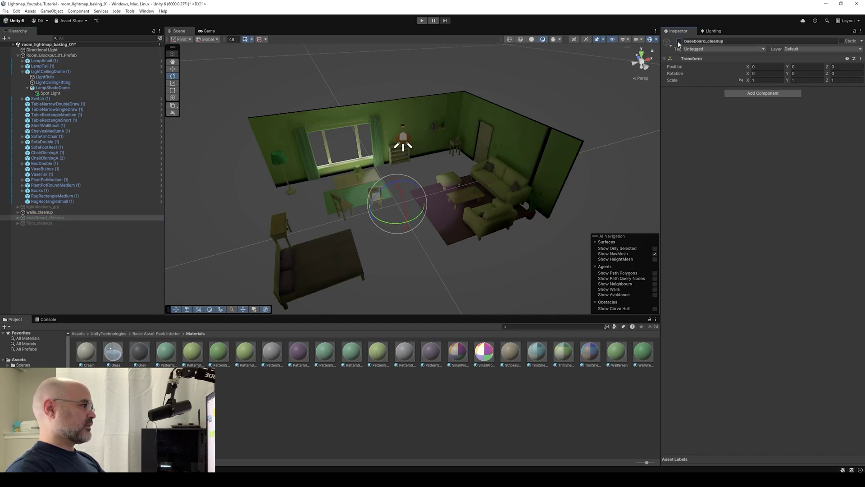
{"action": "left_click", "coordinate": [88, 212]}
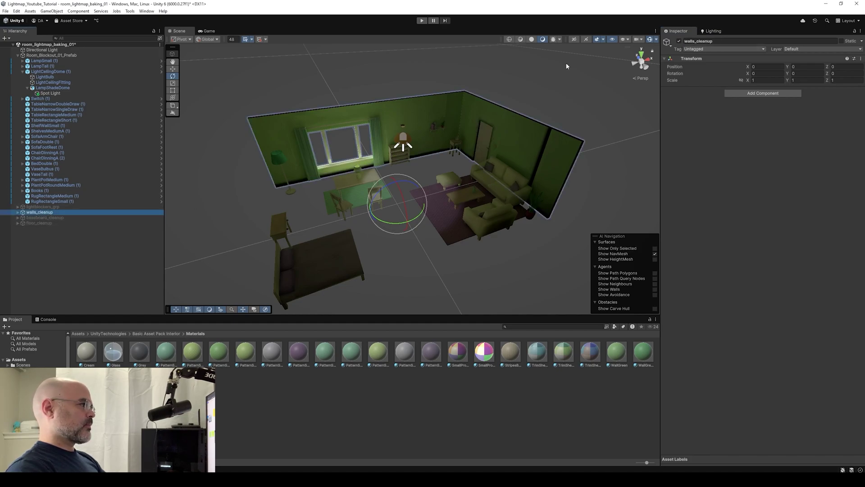
{"action": "left_click", "coordinate": [679, 42]}
{"action": "left_click", "coordinate": [679, 42]}
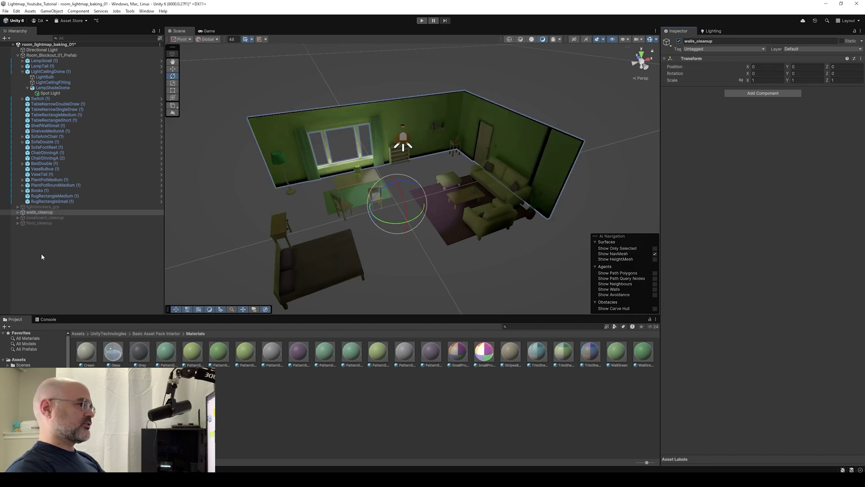
{"action": "left_click", "coordinate": [679, 41]}
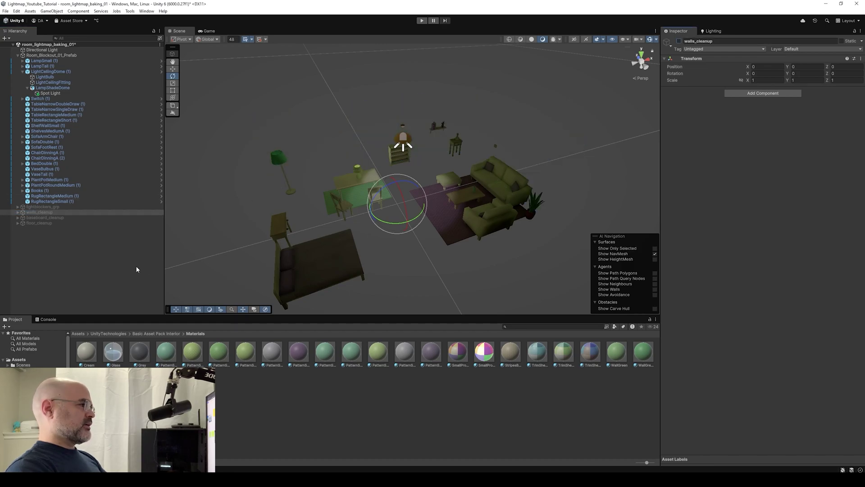
Isolate floor_cleanup in the scene view and reactivate the group.
{"action": "left_click", "coordinate": [40, 223]}
{"action": "key", "text": "shift+h"}
{"action": "left_click", "coordinate": [679, 41]}
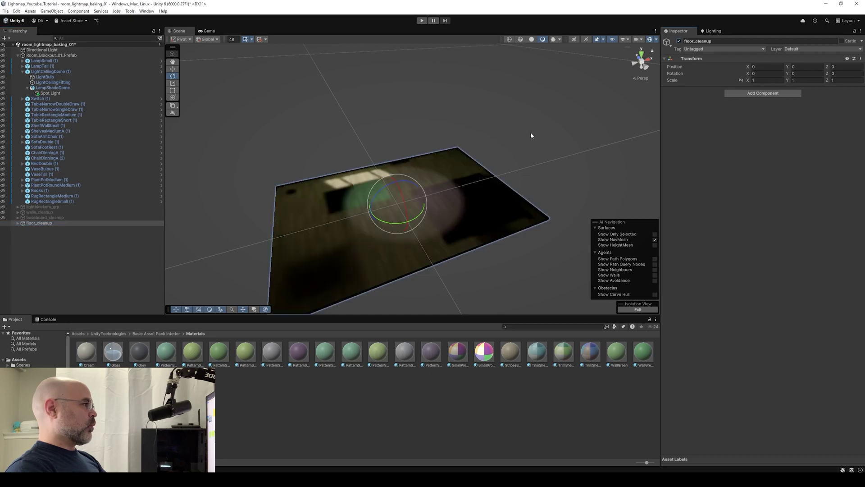
ProBuilderize all the Floor3m pieces in floor_cleanup with Import Quads and Import Smoothing on and a Smoothing Threshold of 1.
{"action": "right_click_drag", "start_coordinate": [343, 213], "coordinate": [428, 212]}
{"action": "key", "text": "w"}
{"action": "left_click", "coordinate": [428, 213]}
{"action": "right_click_drag", "start_coordinate": [442, 244], "coordinate": [429, 254]}
{"action": "left_click_drag", "start_coordinate": [430, 254], "coordinate": [444, 252], "text": "alt"}
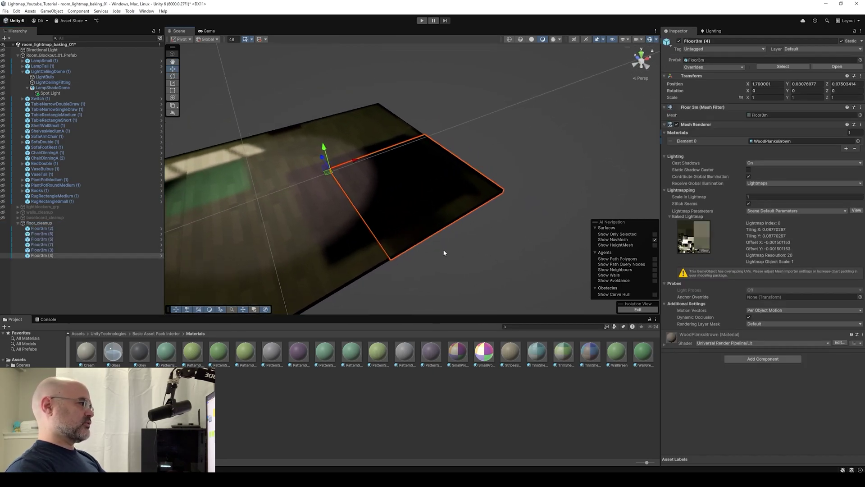
{"action": "scroll", "coordinate": [441, 251], "scroll_direction": "down", "scroll_amount": 5}
{"action": "left_click_drag", "start_coordinate": [511, 239], "coordinate": [159, 48]}
{"action": "left_click_drag", "start_coordinate": [566, 257], "coordinate": [163, 46]}
{"action": "right_click", "coordinate": [386, 183]}
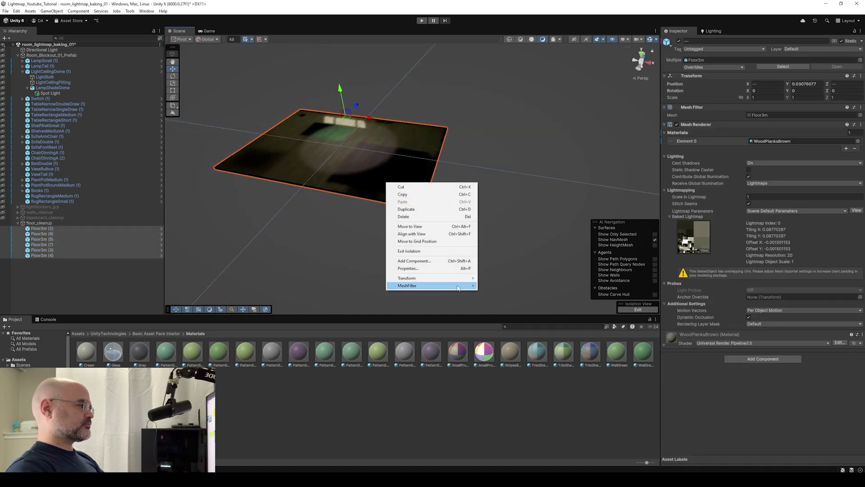
{"action": "mouse_move", "coordinate": [450, 285]}
{"action": "left_click", "coordinate": [497, 286]}
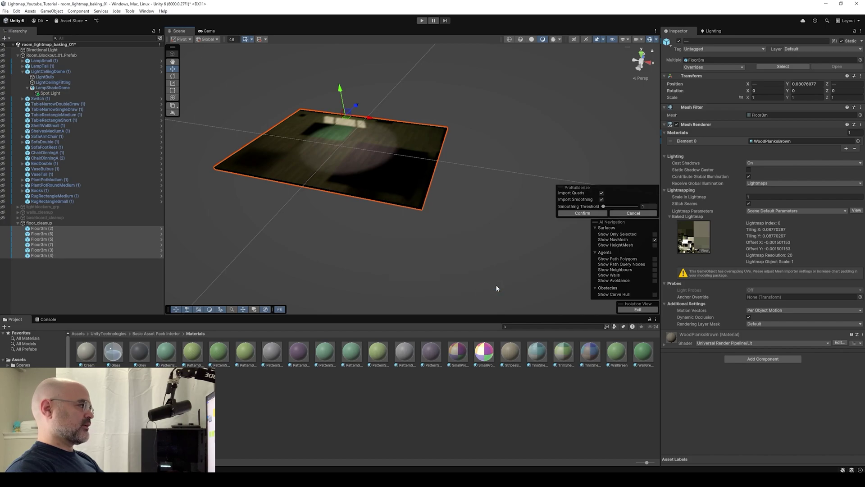
{"action": "left_click", "coordinate": [575, 212]}
Select the Floor3m (4) corner tile and enter ProBuilder mesh editing with face selection active.
{"action": "key", "text": "w"}
{"action": "right_click_drag", "start_coordinate": [376, 224], "coordinate": [418, 252]}
{"action": "left_click", "coordinate": [383, 234]}
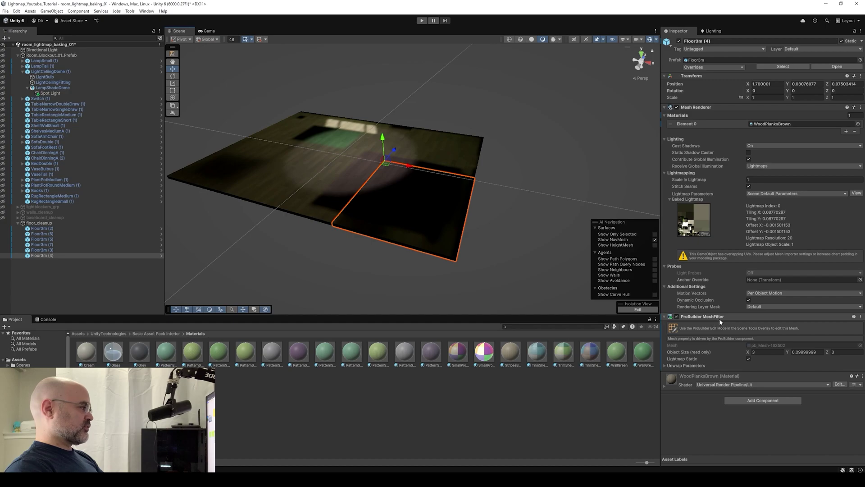
{"action": "right_click_drag", "start_coordinate": [356, 198], "coordinate": [352, 203]}
{"action": "key", "text": "w"}
{"action": "right_click", "coordinate": [426, 211]}
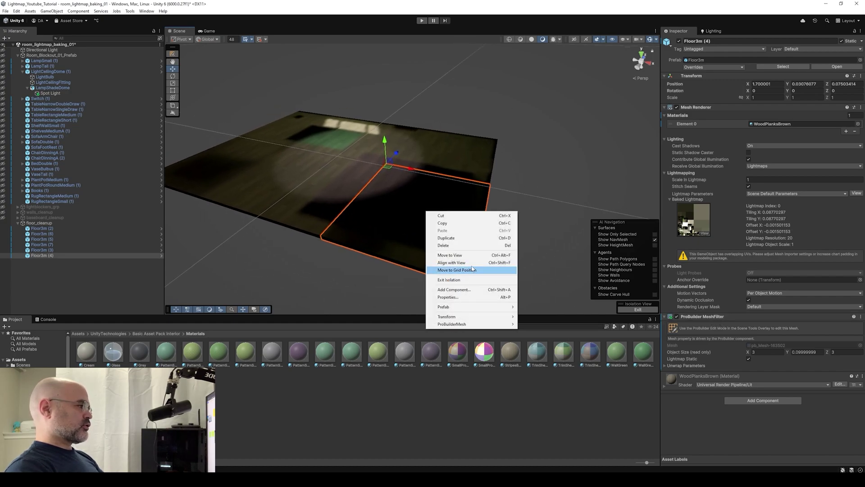
{"action": "left_click", "coordinate": [172, 54]}
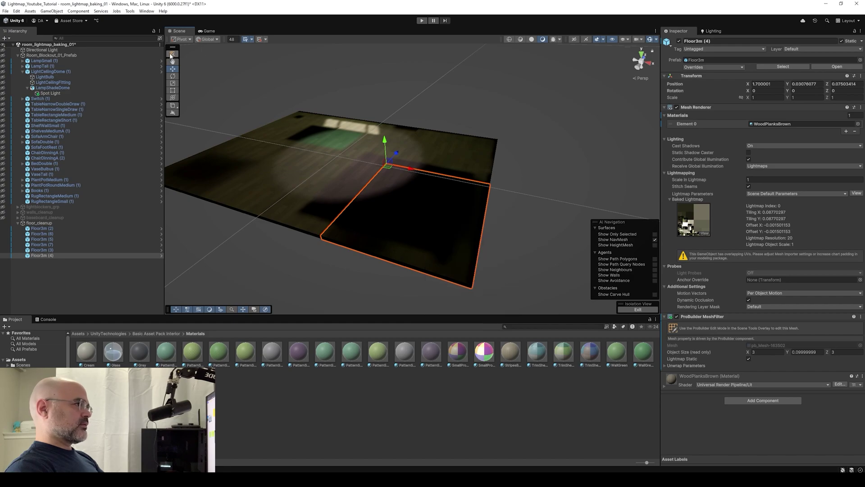
{"action": "left_click", "coordinate": [172, 54]}
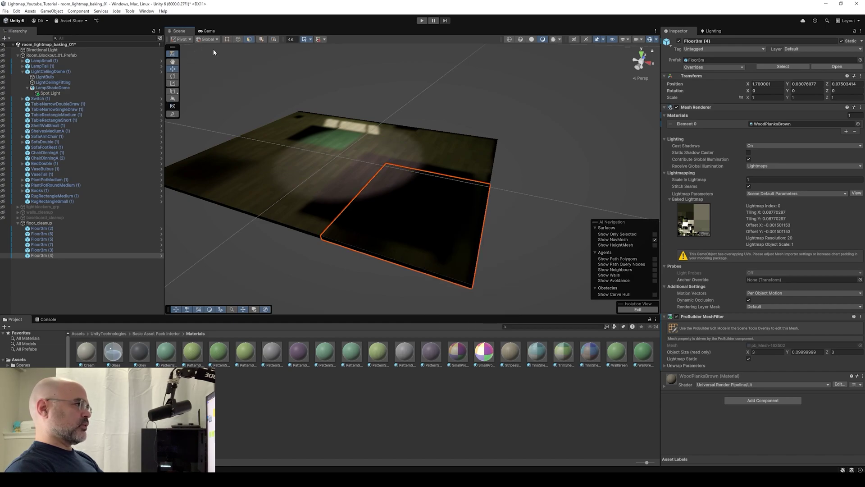
{"action": "left_click", "coordinate": [250, 39]}
{"action": "left_click", "coordinate": [400, 264]}
{"action": "left_click_drag", "start_coordinate": [396, 212], "coordinate": [427, 256], "text": "alt"}
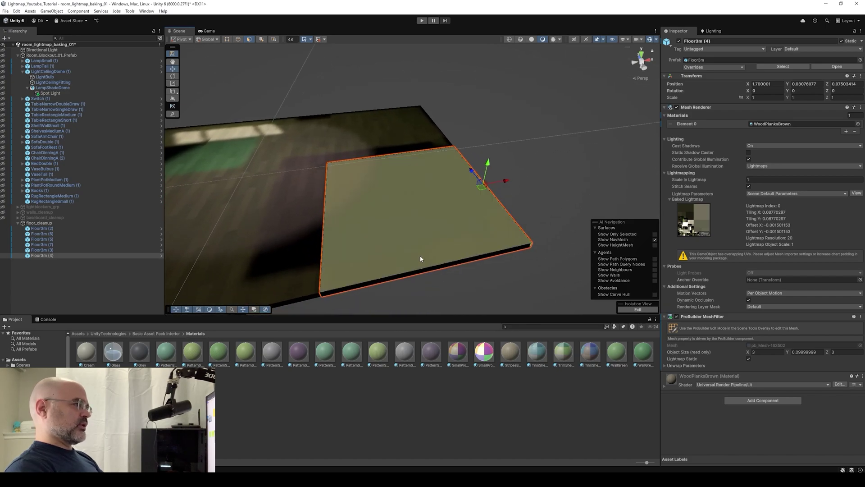
Isolate the Floor3m (4) tile in the scene view to expose the side faces that adjoin its neighbours.
{"action": "right_click", "coordinate": [483, 109]}
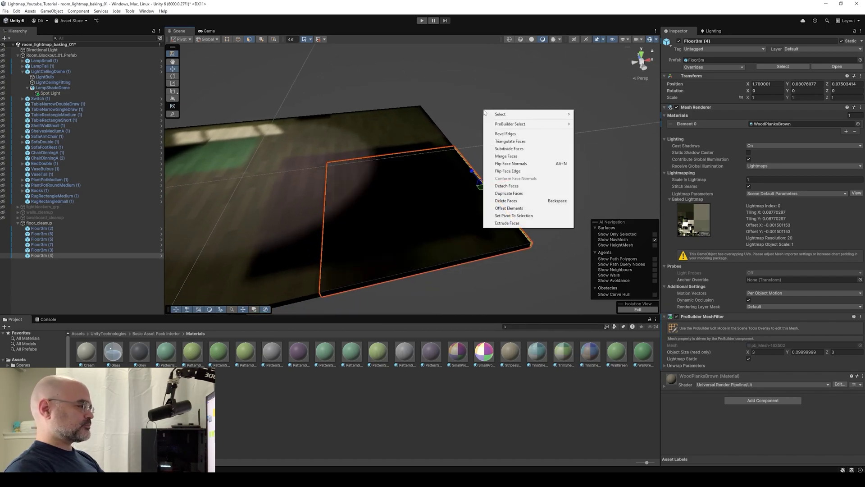
{"action": "left_click", "coordinate": [478, 97]}
{"action": "key", "text": "shift+h"}
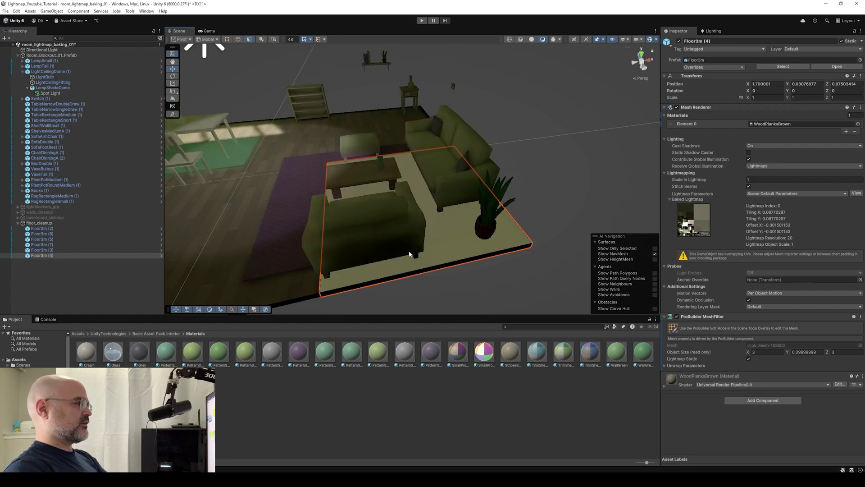
{"action": "key", "text": "shift+h"}
{"action": "left_click_drag", "start_coordinate": [415, 253], "coordinate": [422, 199], "text": "alt"}
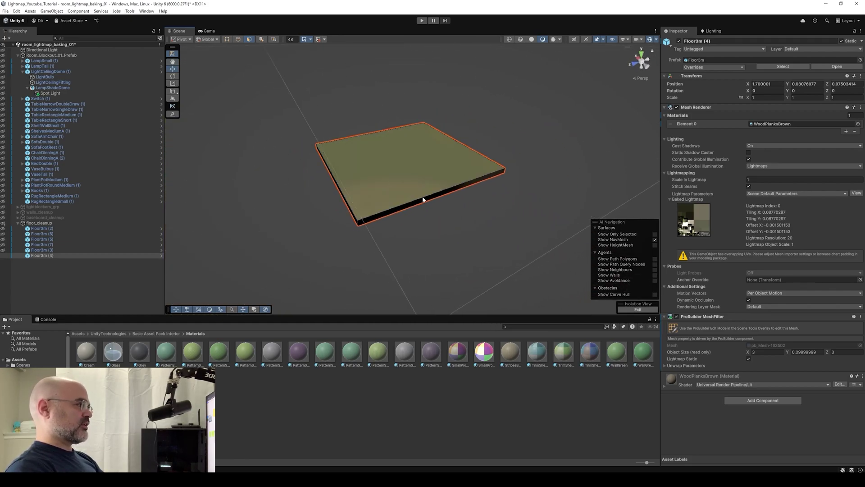
{"action": "left_click", "coordinate": [350, 212], "text": "shift"}
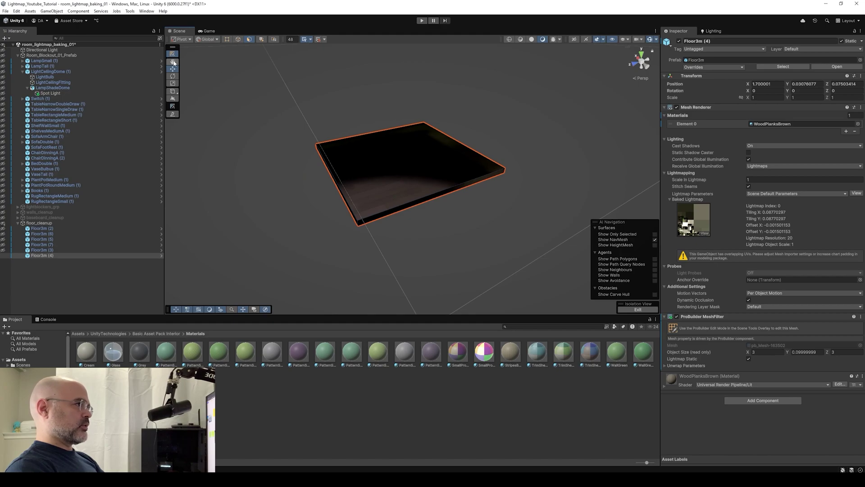
Leave mesh editing, reselect the isolated corner tile and return to ProBuilder face selection.
{"action": "key", "text": "Escape"}
{"action": "left_click", "coordinate": [39, 222]}
{"action": "key", "text": "f"}
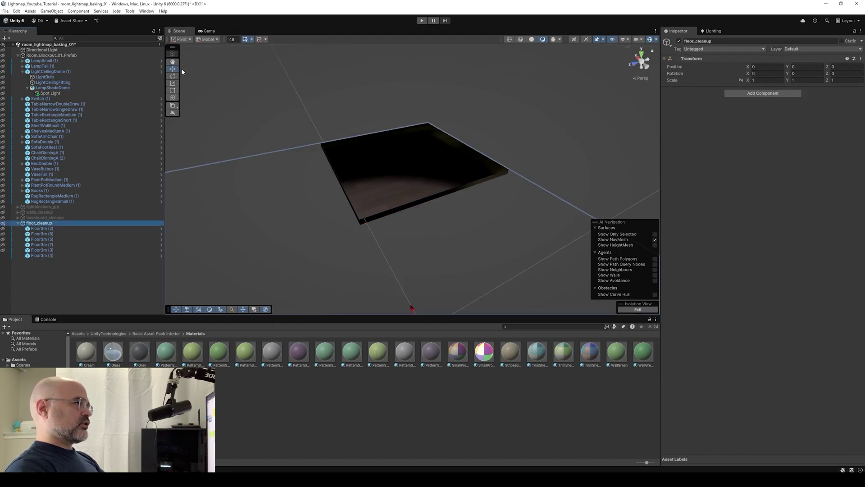
{"action": "left_click", "coordinate": [394, 190]}
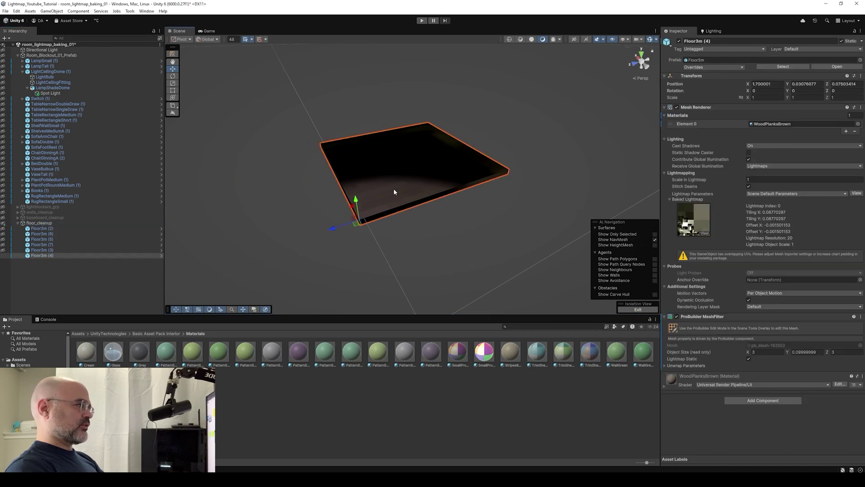
{"action": "left_click", "coordinate": [173, 55]}
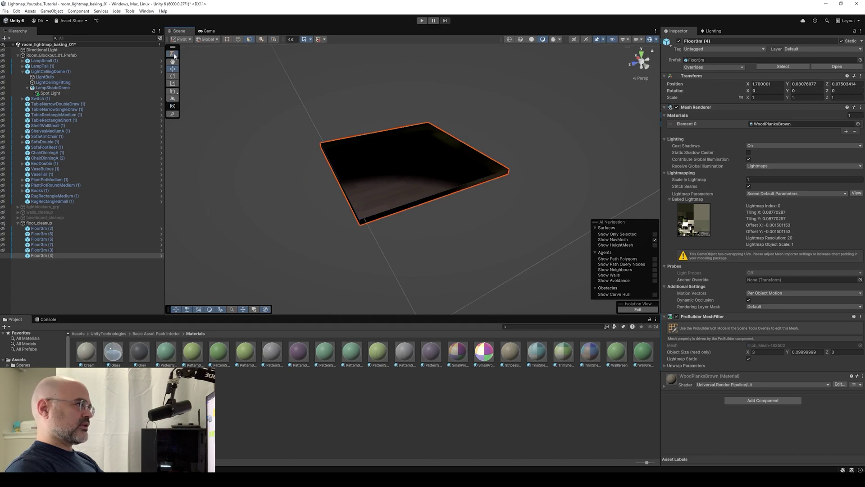
{"action": "left_click", "coordinate": [250, 40]}
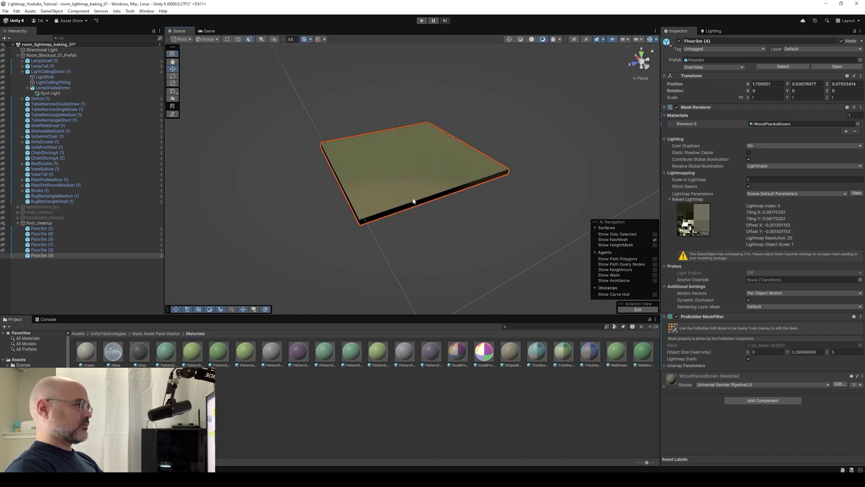
Delete the two side faces of Floor3m (4) that adjoin the neighbouring tiles.
{"action": "left_click", "coordinate": [410, 207]}
{"action": "mouse_move", "coordinate": [309, 231]}
{"action": "left_mouse_down", "text": "alt"}
{"action": "mouse_move", "coordinate": [285, 219]}
{"action": "mouse_move", "coordinate": [311, 219]}
{"action": "left_mouse_up", "text": "alt"}
{"action": "left_click", "coordinate": [391, 210]}
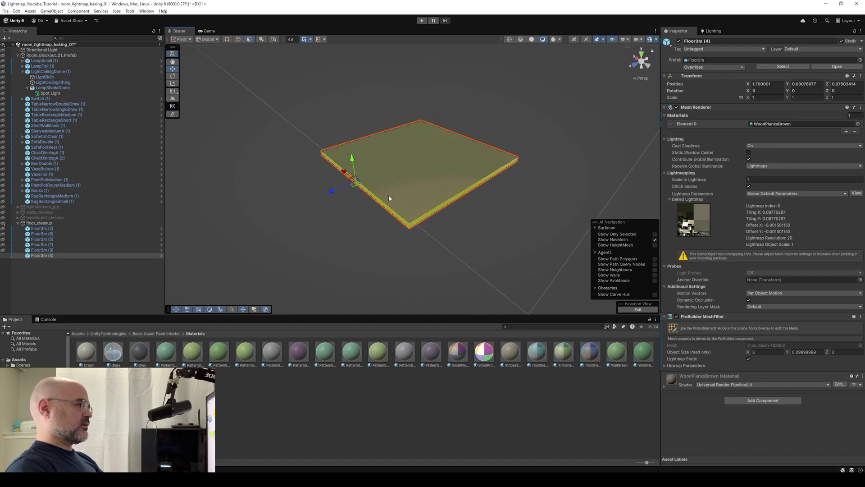
{"action": "right_click", "coordinate": [401, 221]}
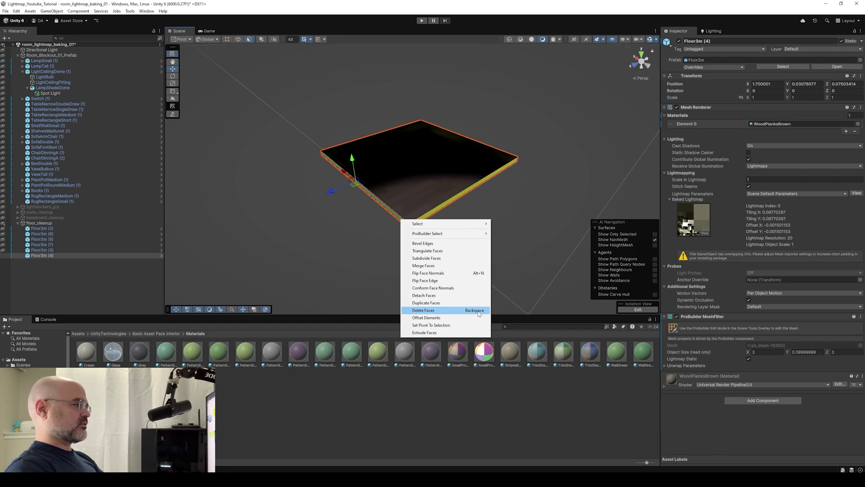
{"action": "left_click", "coordinate": [429, 311]}
Isolate the Floor3m (3) tile and delete its side faces that adjoin the neighbouring tiles.
{"action": "left_click_drag", "start_coordinate": [428, 311], "coordinate": [474, 256], "text": "alt"}
{"action": "left_click", "coordinate": [37, 251]}
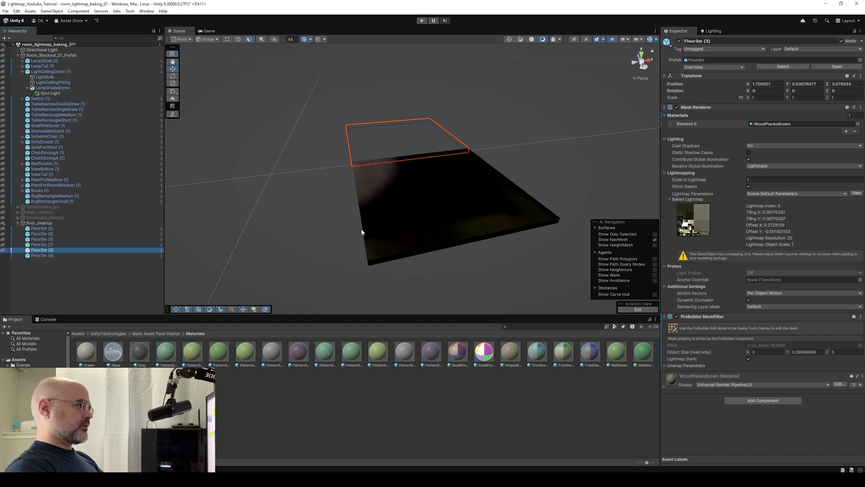
{"action": "left_click_drag", "start_coordinate": [386, 222], "coordinate": [450, 207], "text": "alt"}
{"action": "key", "text": "shift+h"}
{"action": "key", "text": "shift+h"}
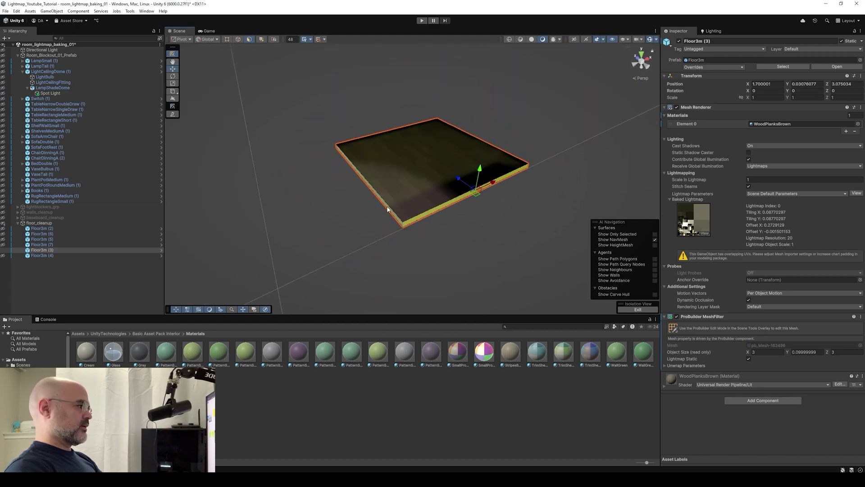
{"action": "right_click", "coordinate": [385, 207]}
{"action": "left_click", "coordinate": [415, 297]}
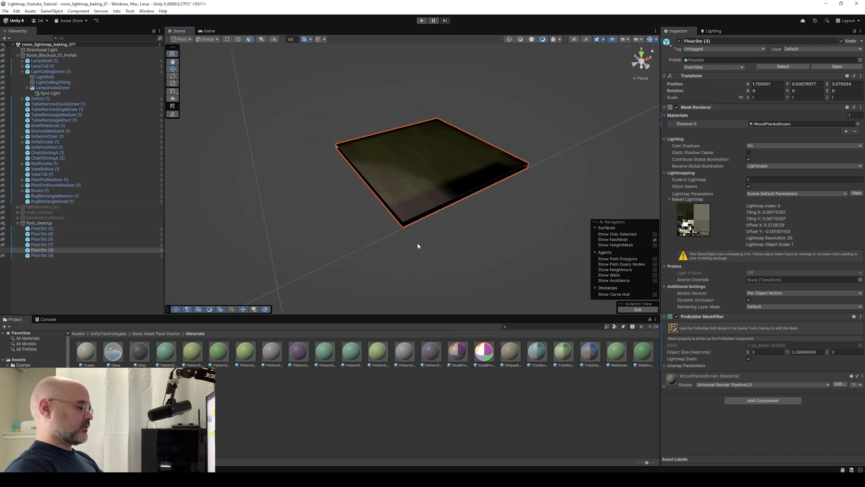
Isolate each remaining Floor3m tile one at a time and delete the inner side faces that adjoin other tiles.
{"action": "key", "text": "shift+h"}
{"action": "left_click", "coordinate": [316, 185]}
{"action": "key", "text": "shift+h"}
{"action": "left_click", "coordinate": [333, 205]}
{"action": "left_click", "coordinate": [309, 218], "text": "shift"}
{"action": "left_click_drag", "start_coordinate": [345, 246], "coordinate": [484, 270], "text": "alt"}
{"action": "left_click", "coordinate": [450, 210], "text": "shift"}
{"action": "key", "text": "shift+h"}
{"action": "left_click", "coordinate": [350, 239]}
{"action": "key", "text": "shift+h"}
{"action": "key", "text": "shift+h"}
{"action": "left_click", "coordinate": [392, 216]}
{"action": "key", "text": "shift+h"}
{"action": "right_click", "coordinate": [506, 96]}
{"action": "left_click", "coordinate": [540, 188]}
{"action": "left_click", "coordinate": [421, 202]}
{"action": "key", "text": "shift+h"}
{"action": "key", "text": "shift+h"}
{"action": "left_click", "coordinate": [444, 226]}
Show all six Floor3m tiles together in the isolated view and leave mesh editing with floor_cleanup selected.
{"action": "left_click", "coordinate": [42, 228]}
{"action": "left_click", "coordinate": [122, 255], "text": "shift"}
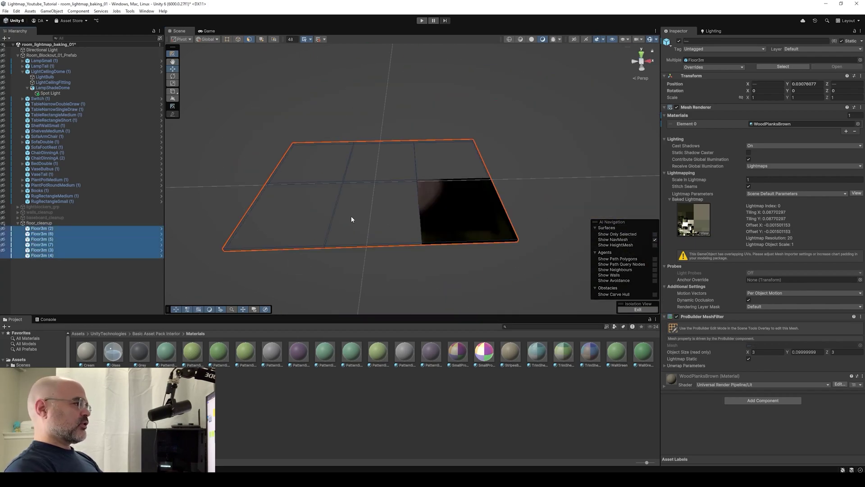
{"action": "key", "text": "shift+h"}
{"action": "key", "text": "shift+h"}
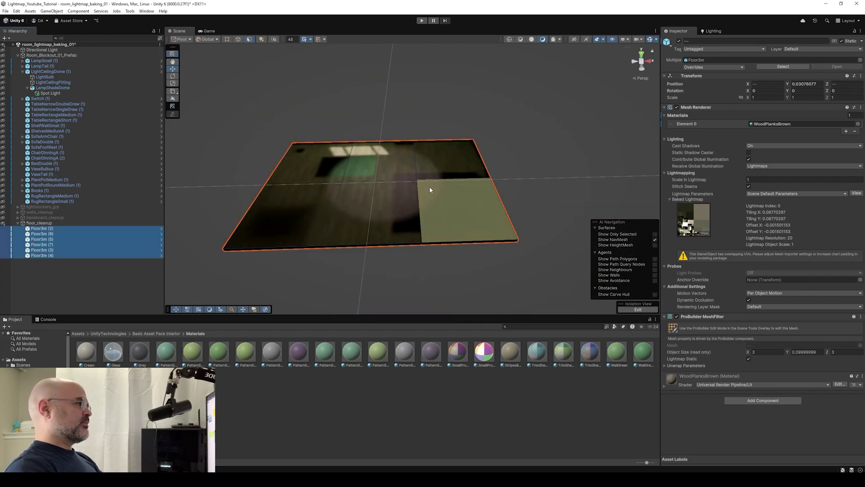
{"action": "left_click_drag", "start_coordinate": [429, 186], "coordinate": [427, 216], "text": "alt"}
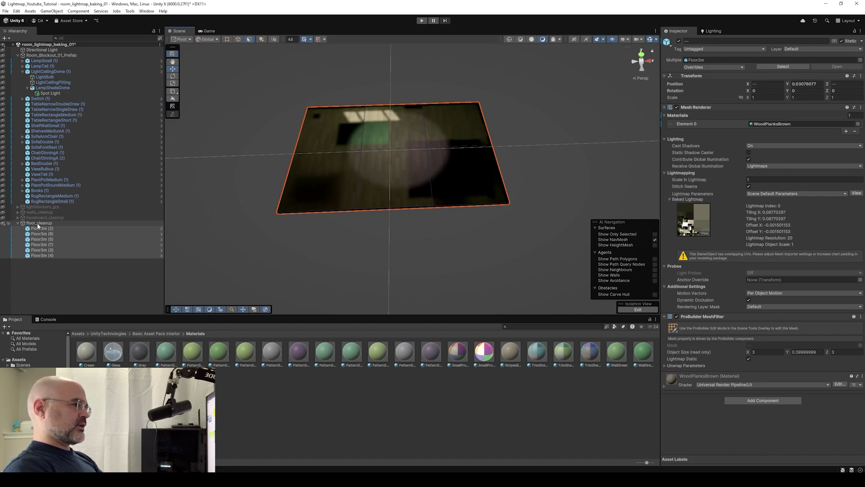
{"action": "left_click", "coordinate": [51, 224]}
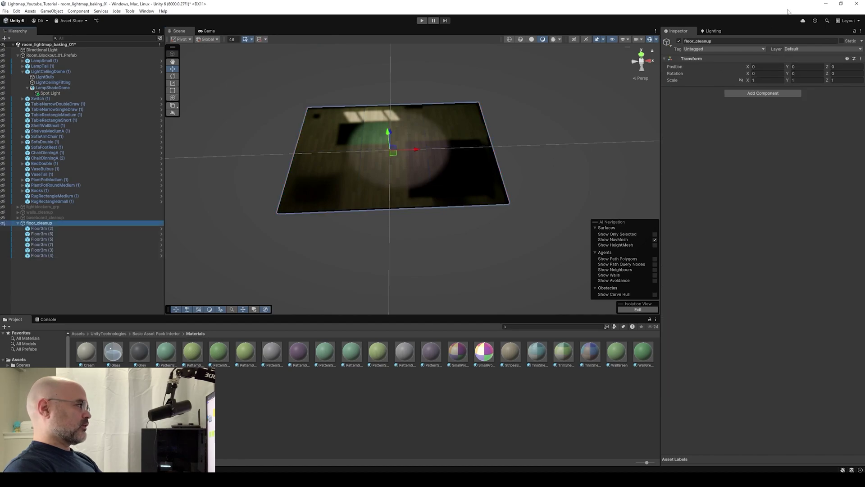
{"action": "left_click", "coordinate": [50, 239]}
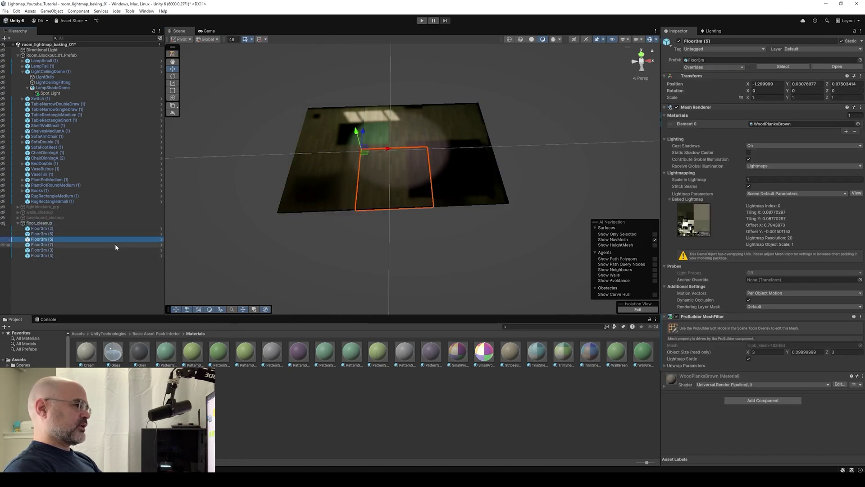
{"action": "left_click", "coordinate": [61, 222]}
{"action": "right_click_drag", "start_coordinate": [380, 166], "coordinate": [384, 161]}
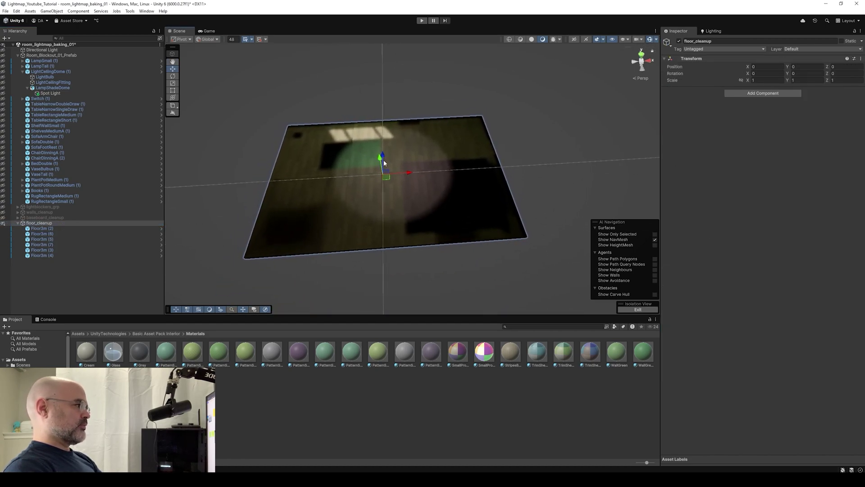
{"action": "left_click_drag", "start_coordinate": [384, 163], "coordinate": [417, 193], "text": "alt"}
Select all six Floor3m tiles in floor_cleanup and combine them with ProBuilder's Merge Objects.
{"action": "left_click_drag", "start_coordinate": [219, 92], "coordinate": [594, 285]}
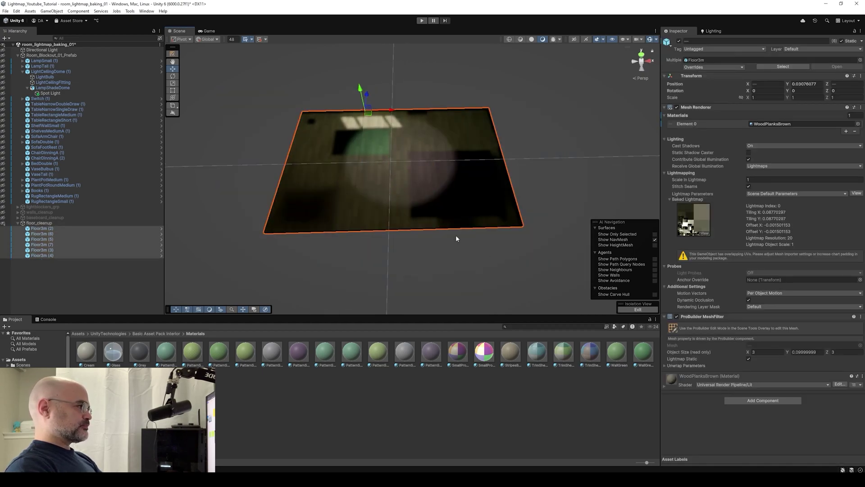
{"action": "right_click", "coordinate": [445, 191]}
{"action": "left_click", "coordinate": [254, 132]}
{"action": "left_click_drag", "start_coordinate": [227, 84], "coordinate": [502, 229]}
{"action": "left_click", "coordinate": [45, 229]}
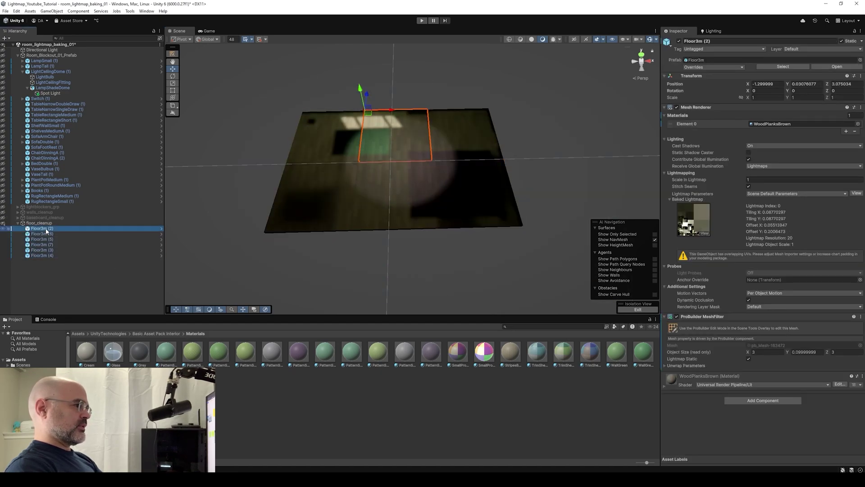
{"action": "left_click", "coordinate": [44, 256], "text": "shift"}
{"action": "right_click", "coordinate": [447, 198]}
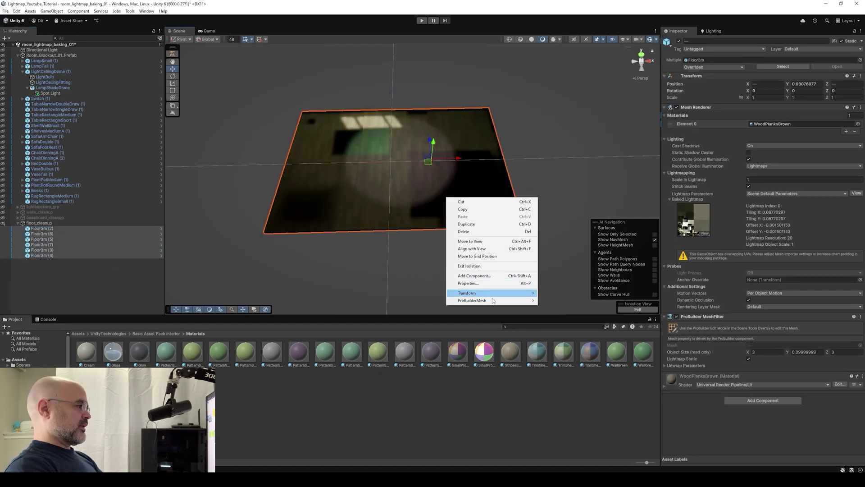
{"action": "mouse_move", "coordinate": [479, 305]}
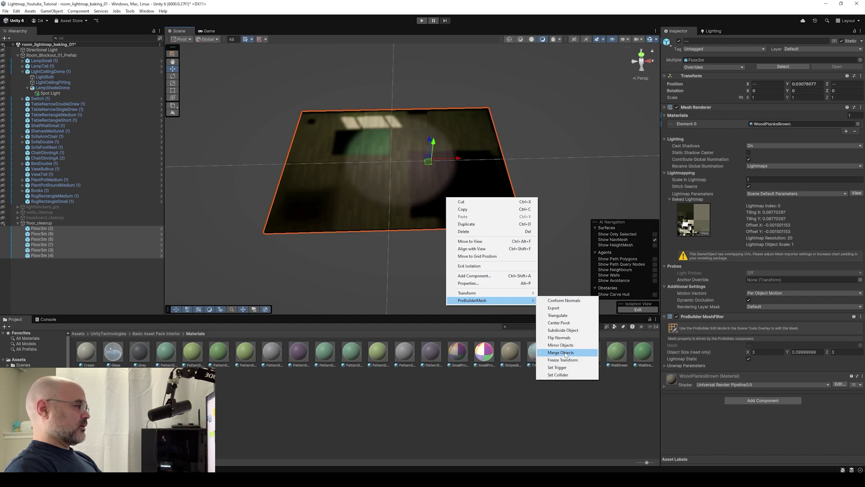
{"action": "left_click", "coordinate": [580, 356]}
Clear the scene's baked lighting data in the Lighting settings.
{"action": "left_click", "coordinate": [708, 31]}
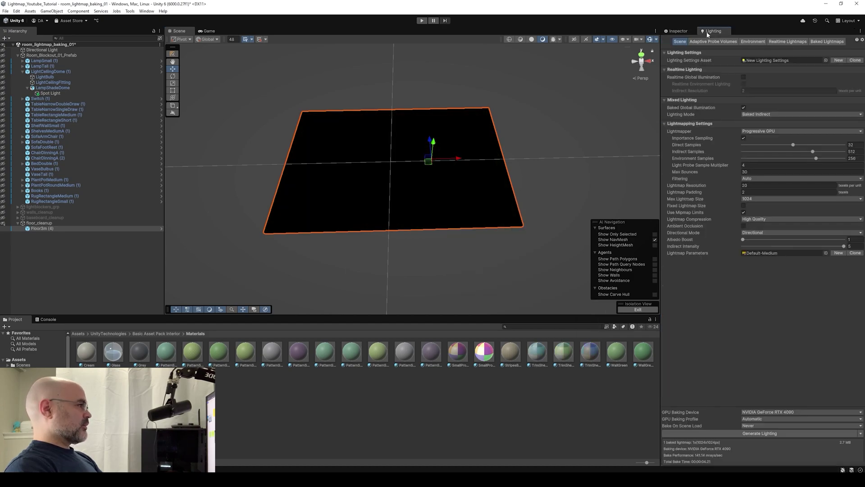
{"action": "left_click", "coordinate": [861, 433]}
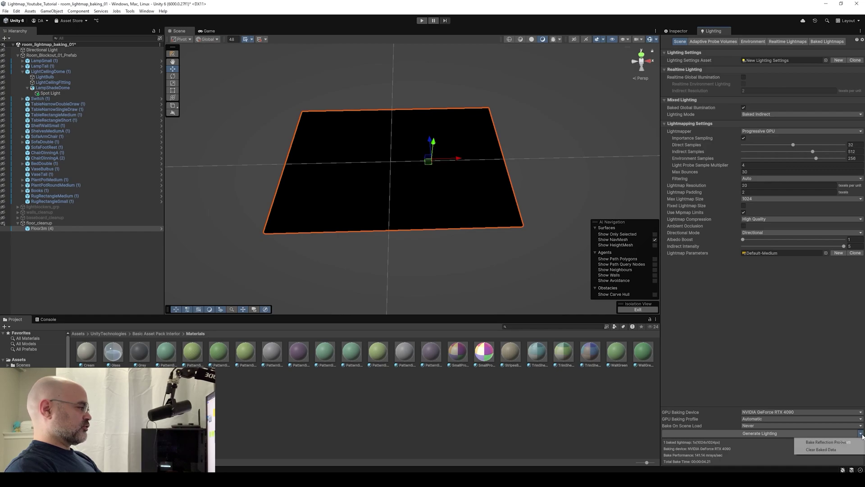
{"action": "left_click", "coordinate": [835, 450]}
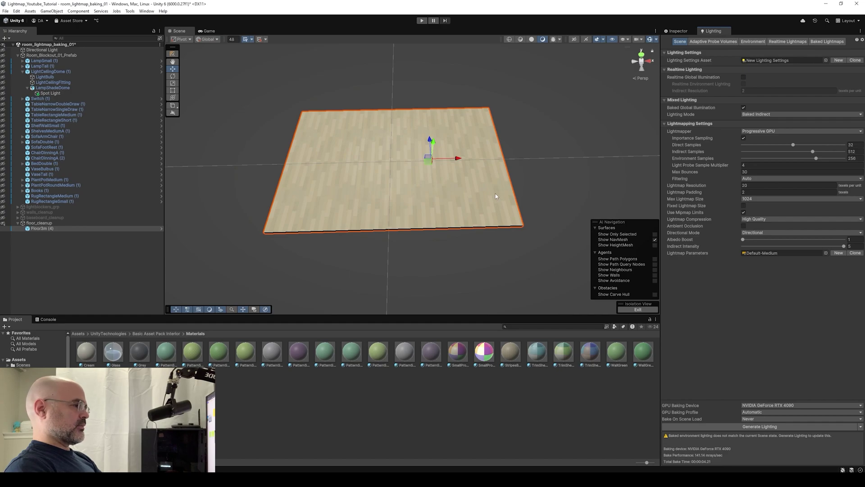
Enable the Selection Wire gizmo option and frame the merged floor to inspect its wireframe.
{"action": "mouse_move", "coordinate": [406, 225]}
{"action": "right_mouse_down"}
{"action": "mouse_move", "coordinate": [382, 228]}
{"action": "mouse_move", "coordinate": [402, 232]}
{"action": "mouse_move", "coordinate": [398, 222]}
{"action": "right_mouse_up"}
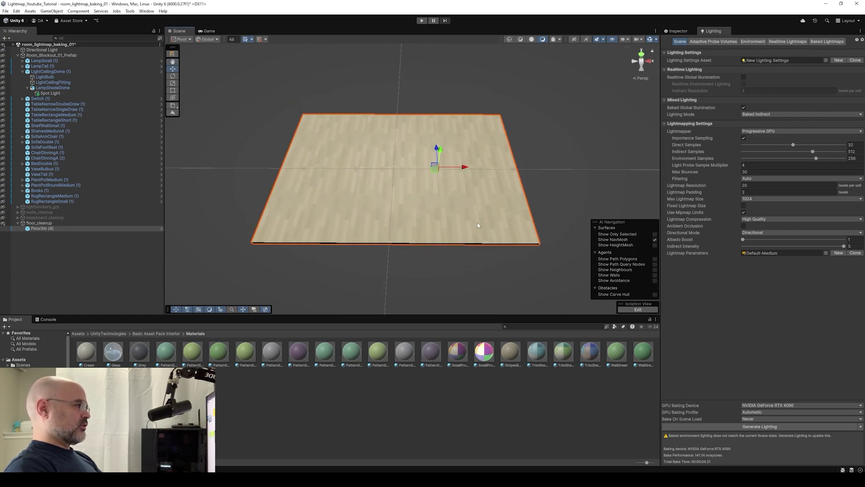
{"action": "left_click", "coordinate": [656, 40]}
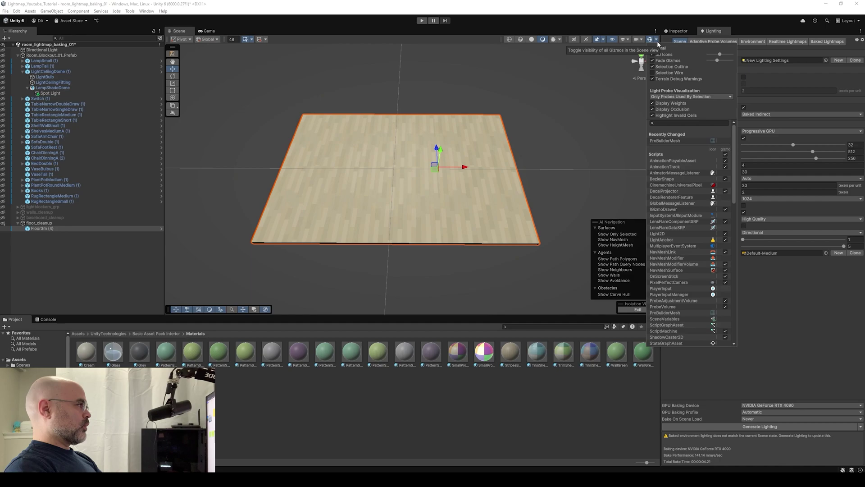
{"action": "left_click", "coordinate": [652, 74]}
{"action": "right_click_drag", "start_coordinate": [446, 226], "coordinate": [402, 214]}
{"action": "key", "text": "f"}
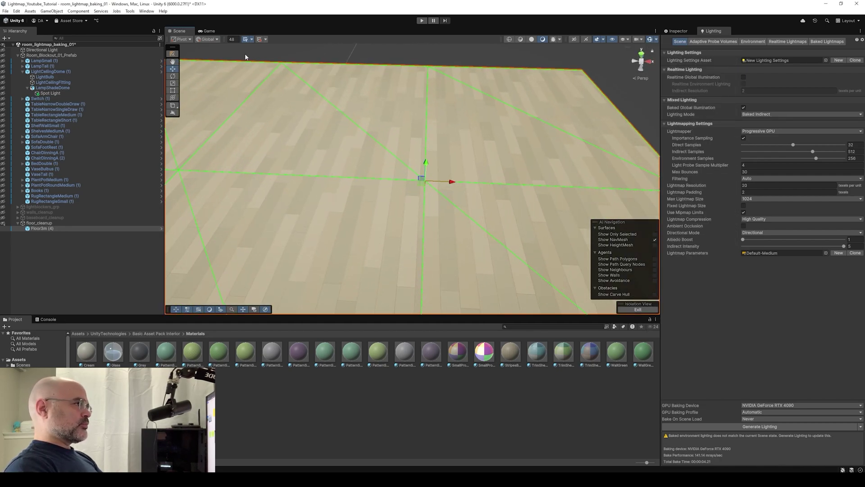
Switch to vertex editing on the merged floor, try lifting a vertex at an interior tile corner, and undo the move.
{"action": "left_click", "coordinate": [173, 54]}
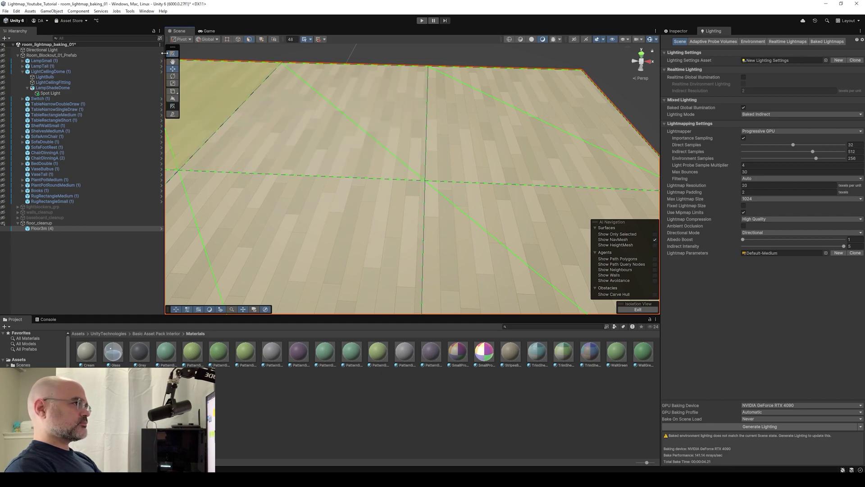
{"action": "left_click", "coordinate": [227, 39]}
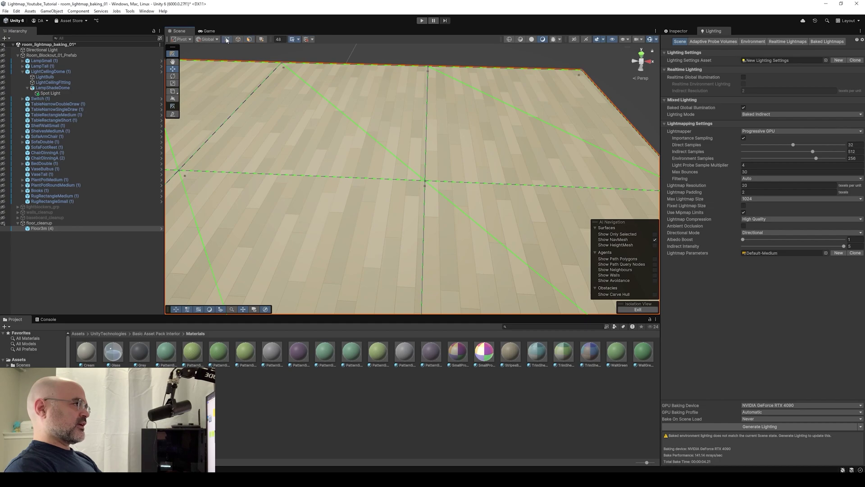
{"action": "left_click", "coordinate": [427, 183]}
{"action": "left_click_drag", "start_coordinate": [428, 170], "coordinate": [431, 44]}
{"action": "left_click_drag", "start_coordinate": [365, 198], "coordinate": [361, 258], "text": "alt"}
{"action": "key", "text": "ctrl+z"}
{"action": "scroll", "coordinate": [358, 195], "scroll_direction": "down", "scroll_amount": 8}
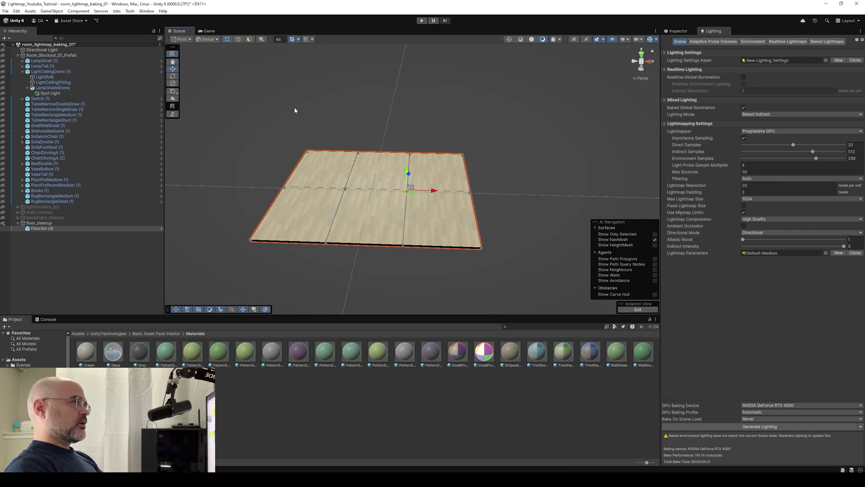
{"action": "mouse_move", "coordinate": [293, 108]}
{"action": "left_mouse_down", "text": "alt"}
{"action": "mouse_move", "coordinate": [284, 108]}
{"action": "mouse_move", "coordinate": [291, 113]}
{"action": "left_mouse_up", "text": "alt"}
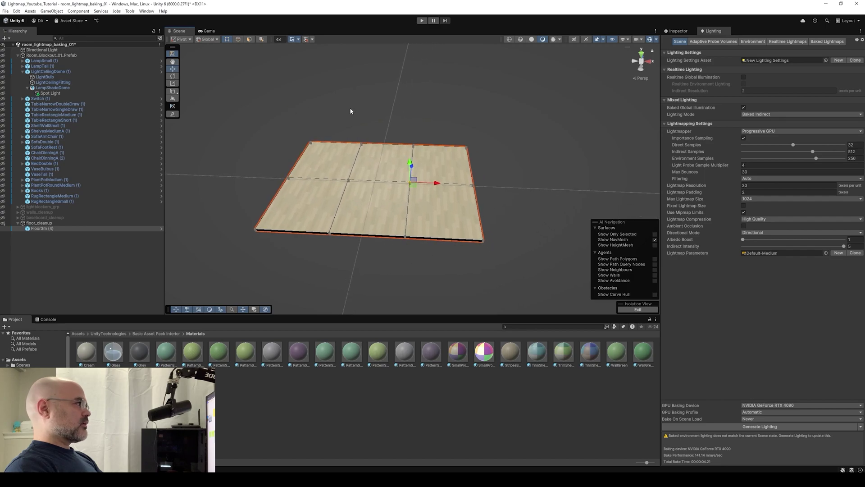
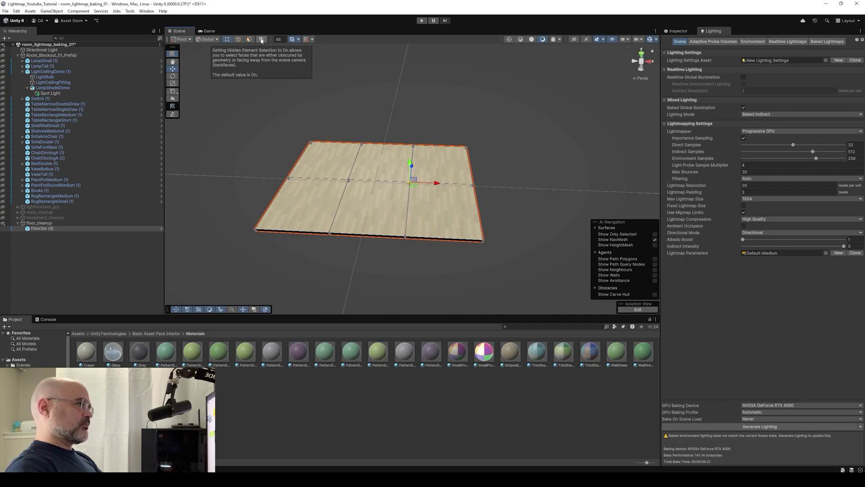
Select the overlapping vertices at an interior corner where the floor tiles meet and examine the joint closely.
{"action": "key", "text": "f"}
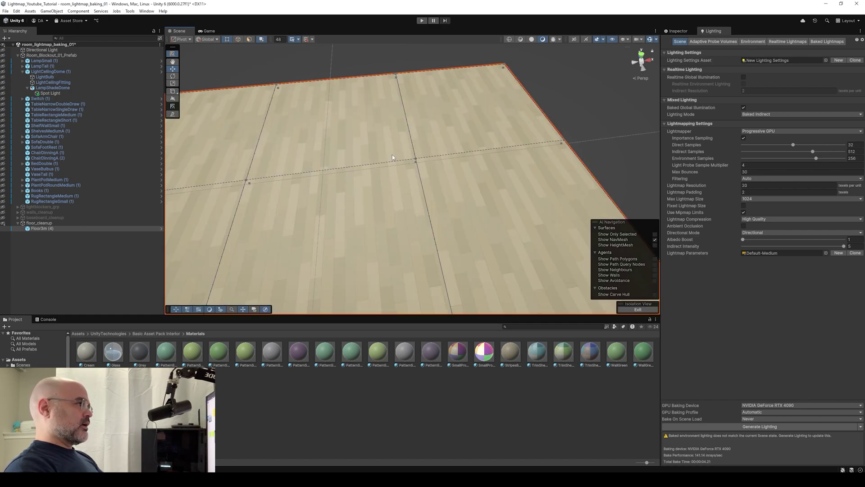
{"action": "left_click_drag", "start_coordinate": [393, 153], "coordinate": [440, 179]}
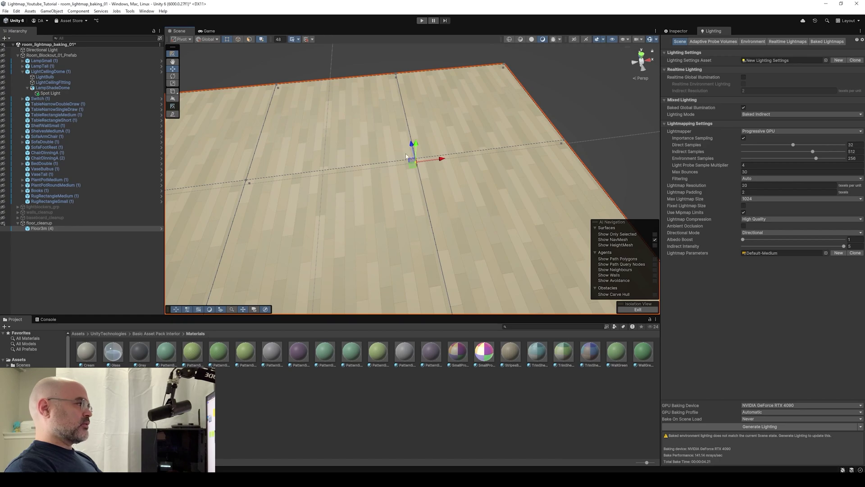
{"action": "scroll", "coordinate": [406, 156], "scroll_direction": "up", "scroll_amount": 5}
{"action": "left_click_drag", "start_coordinate": [390, 107], "coordinate": [524, 170]}
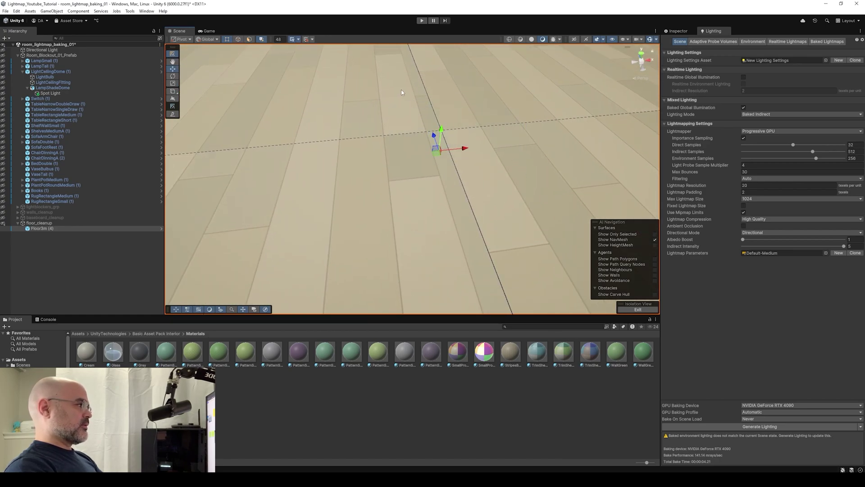
{"action": "right_click_drag", "start_coordinate": [401, 92], "coordinate": [421, 182]}
{"action": "key", "text": "s"}
{"action": "scroll", "coordinate": [436, 203], "scroll_direction": "up", "scroll_amount": 5}
{"action": "left_click_drag", "start_coordinate": [435, 204], "coordinate": [428, 163], "text": "alt"}
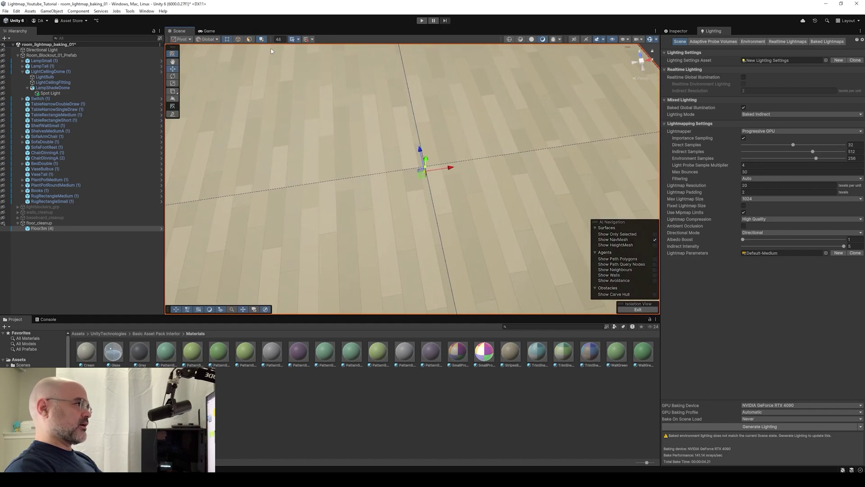
Select every vertex of the merged floor and weld them with a Weld Distance of 0.01.
{"action": "scroll", "coordinate": [419, 185], "scroll_direction": "down", "scroll_amount": 10}
{"action": "key", "text": "ctrl+a"}
{"action": "scroll", "coordinate": [446, 208], "scroll_direction": "up", "scroll_amount": 4}
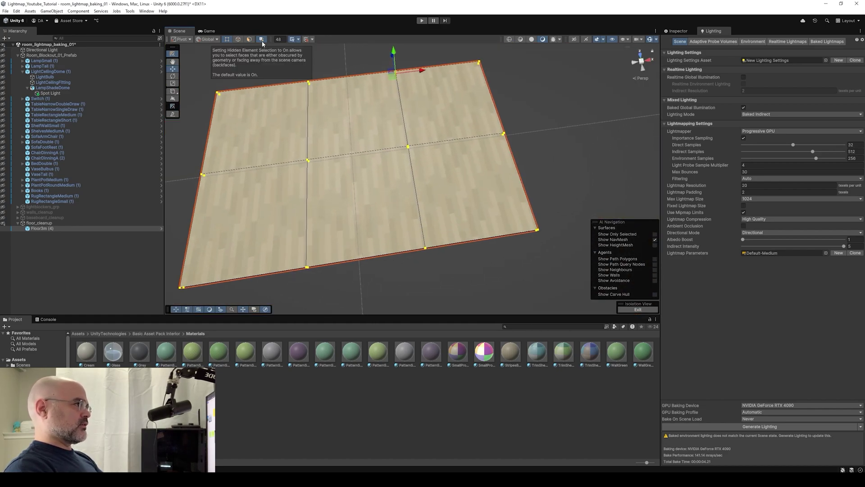
{"action": "left_click_drag", "start_coordinate": [212, 86], "coordinate": [650, 376]}
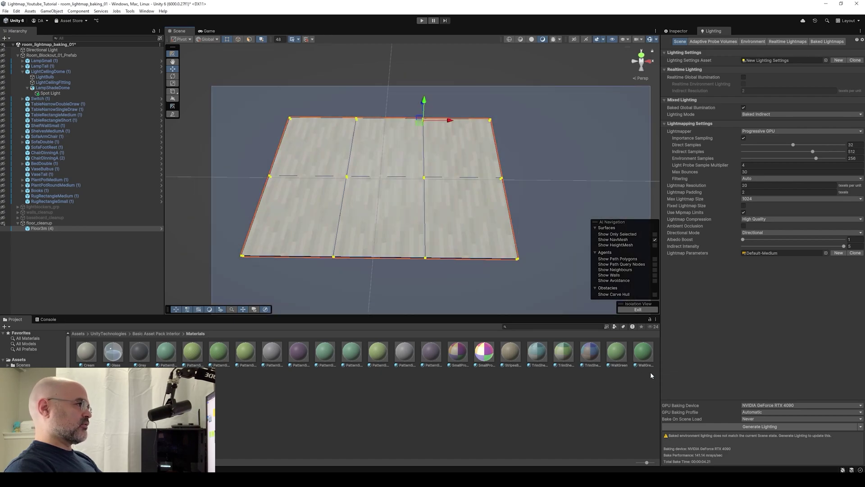
{"action": "left_click_drag", "start_coordinate": [211, 86], "coordinate": [494, 269]}
{"action": "right_click", "coordinate": [422, 178]}
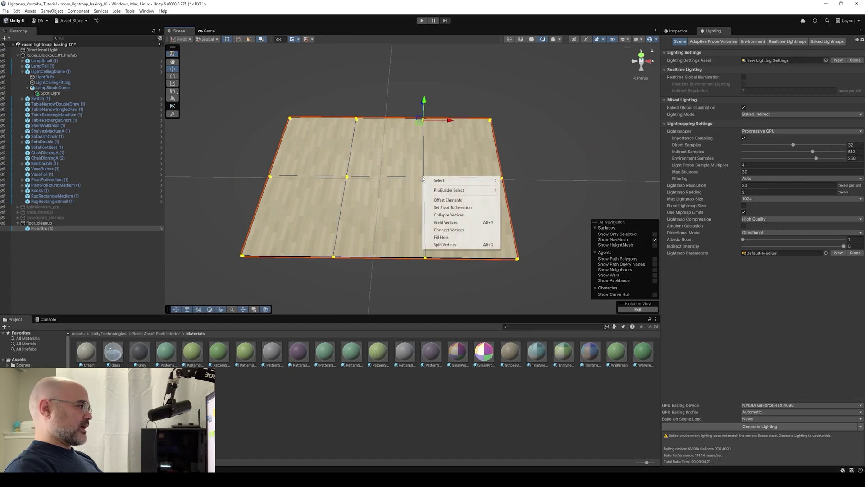
{"action": "left_click", "coordinate": [459, 223]}
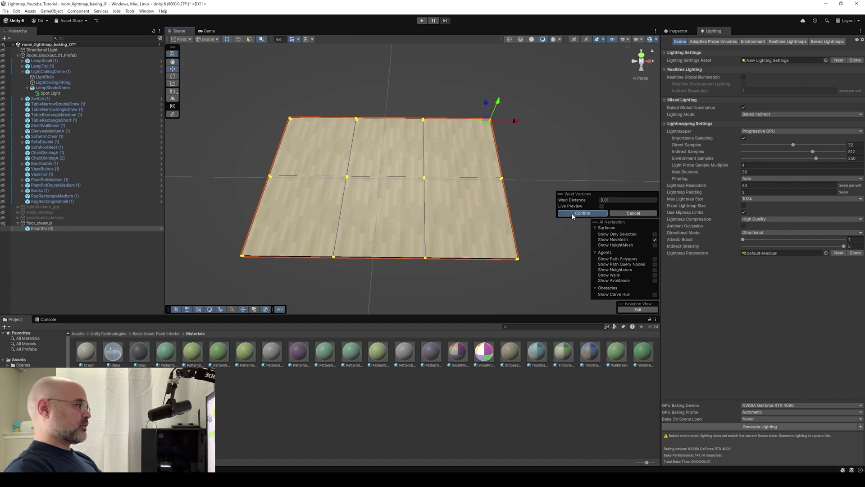
Test the weld by lifting an interior corner vertex of the floor, and undo the move.
{"action": "key", "text": "f"}
{"action": "key", "text": "a"}
{"action": "right_click_drag", "start_coordinate": [337, 174], "coordinate": [462, 196]}
{"action": "left_click", "coordinate": [510, 181]}
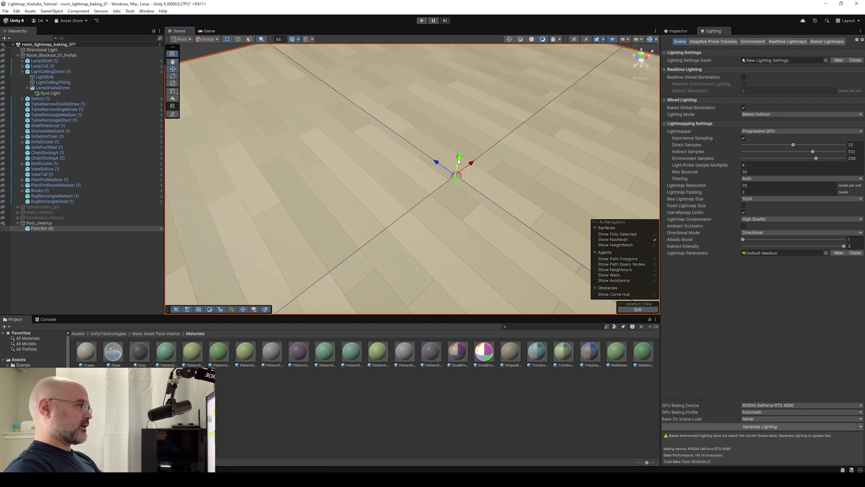
{"action": "left_click_drag", "start_coordinate": [459, 160], "coordinate": [478, 62]}
{"action": "right_click_drag", "start_coordinate": [476, 72], "coordinate": [486, 185]}
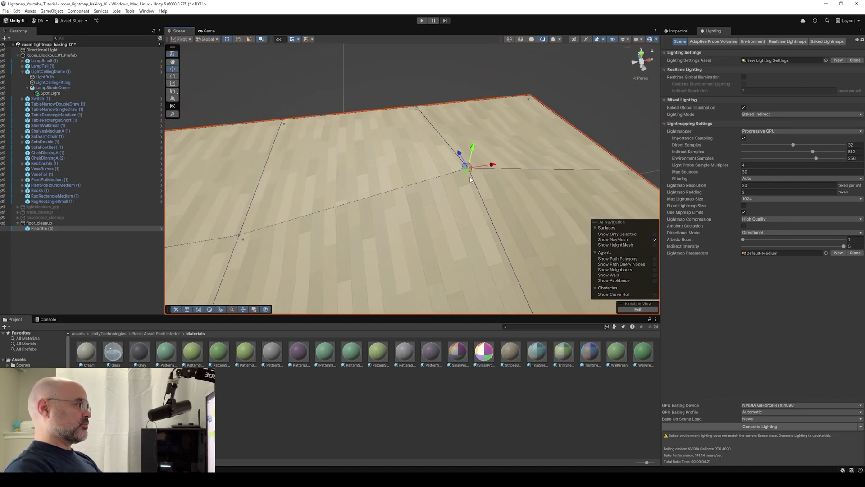
{"action": "key", "text": "ctrl+z"}
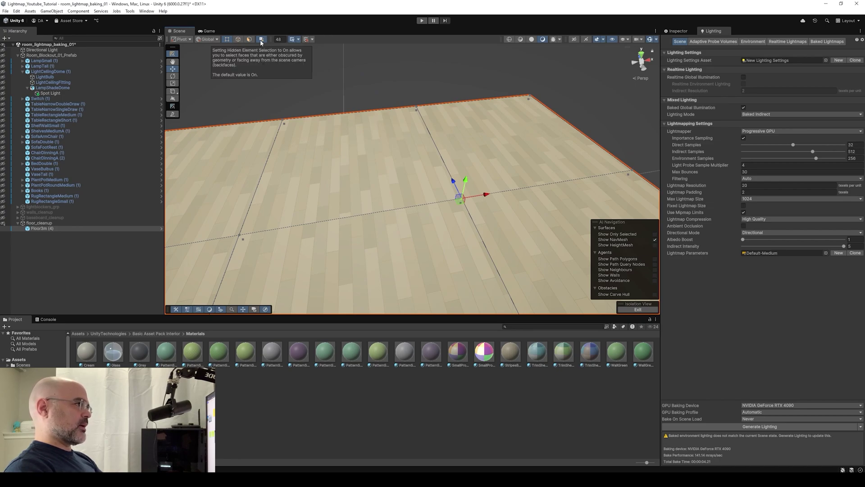
Leave mesh editing, end the isolation of floor_cleanup and isolate baseboard_cleanup instead.
{"action": "double_click", "coordinate": [39, 223]}
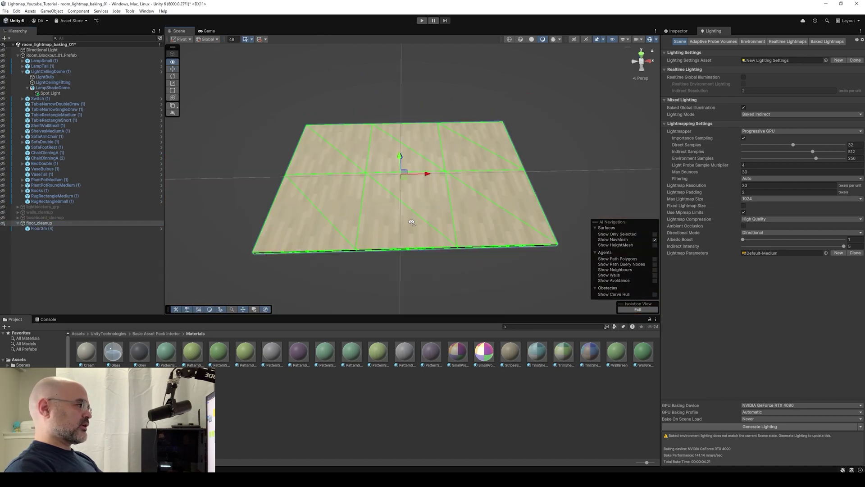
{"action": "scroll", "coordinate": [410, 224], "scroll_direction": "up", "scroll_amount": 3}
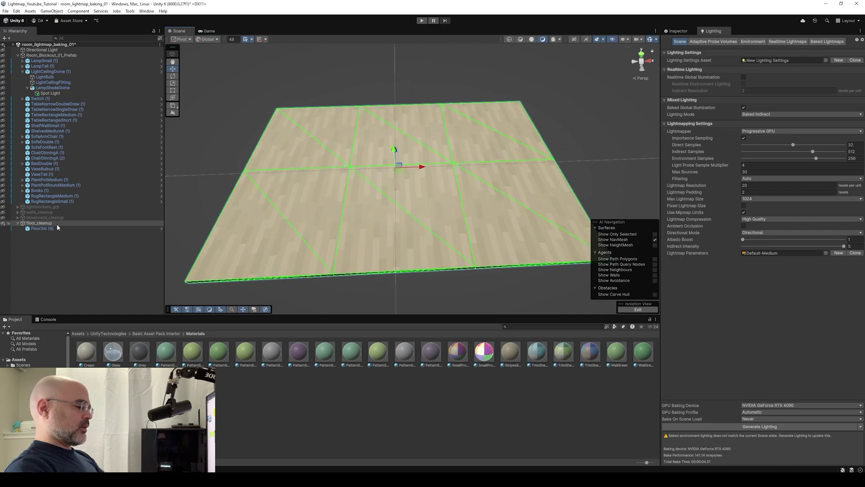
{"action": "key", "text": "shift+h"}
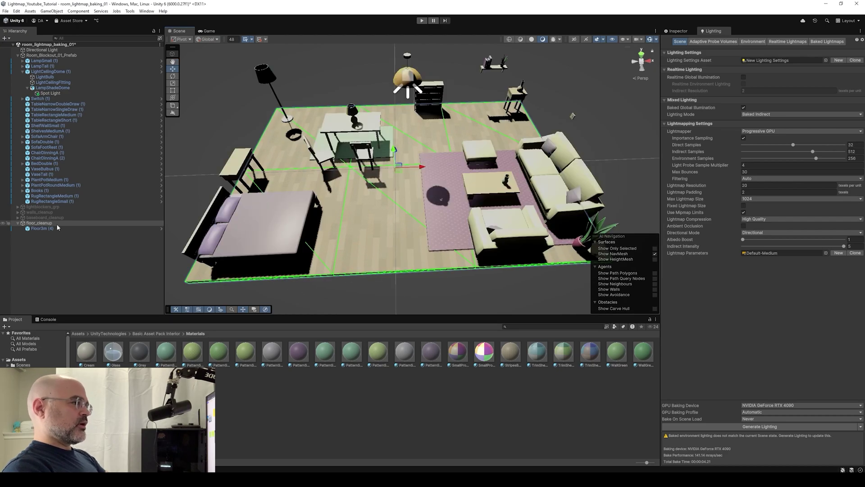
{"action": "right_click_drag", "start_coordinate": [569, 168], "coordinate": [235, 78]}
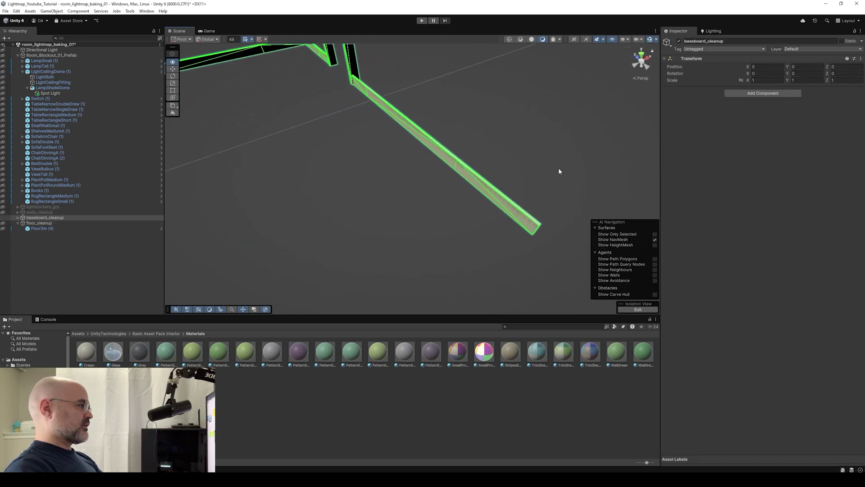
Select all seven skirting pieces in baseboard_cleanup and ProBuilderize them with Import Quads and Import Smoothing enabled.
{"action": "left_click_drag", "start_coordinate": [197, 63], "coordinate": [599, 267]}
{"action": "right_click", "coordinate": [410, 138]}
{"action": "mouse_move", "coordinate": [476, 239]}
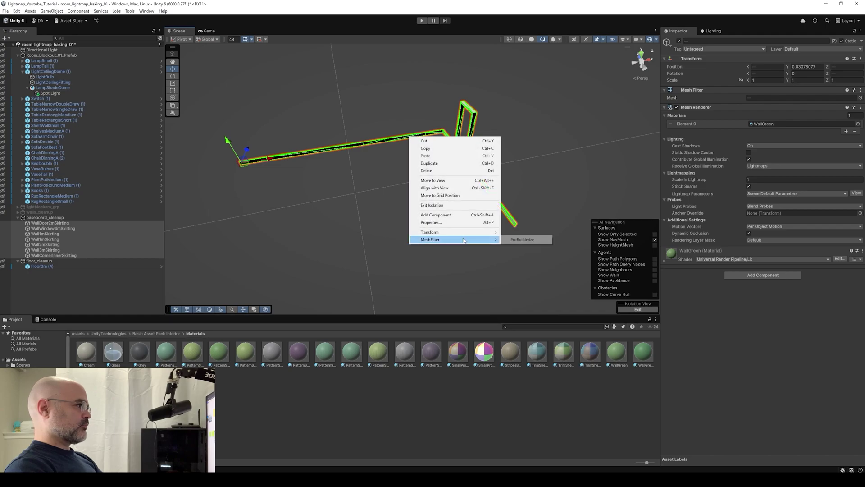
{"action": "left_click", "coordinate": [523, 240]}
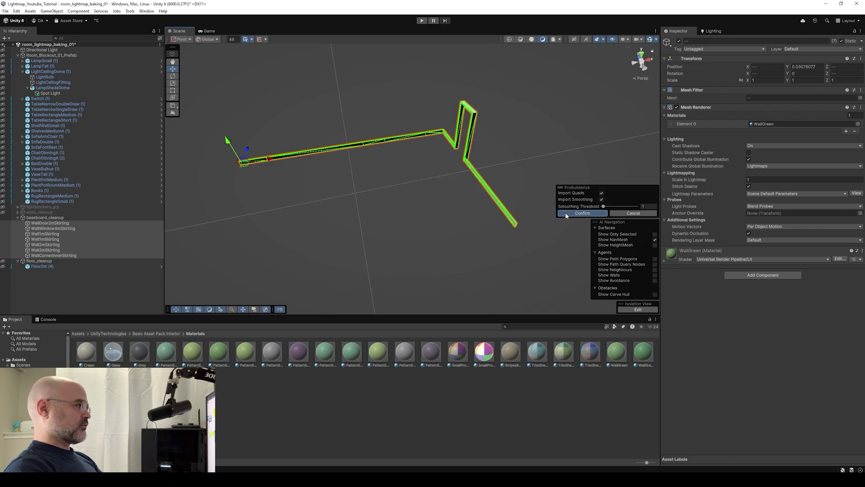
Switch to face editing on the skirting and delete the hidden faces of Wall1mSkirting.
{"action": "left_click", "coordinate": [173, 54]}
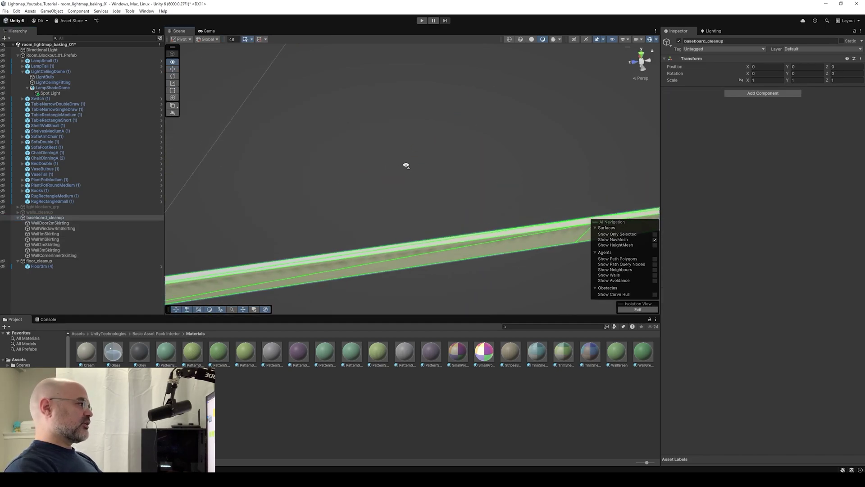
{"action": "left_click_drag", "start_coordinate": [406, 164], "coordinate": [280, 166], "text": "alt"}
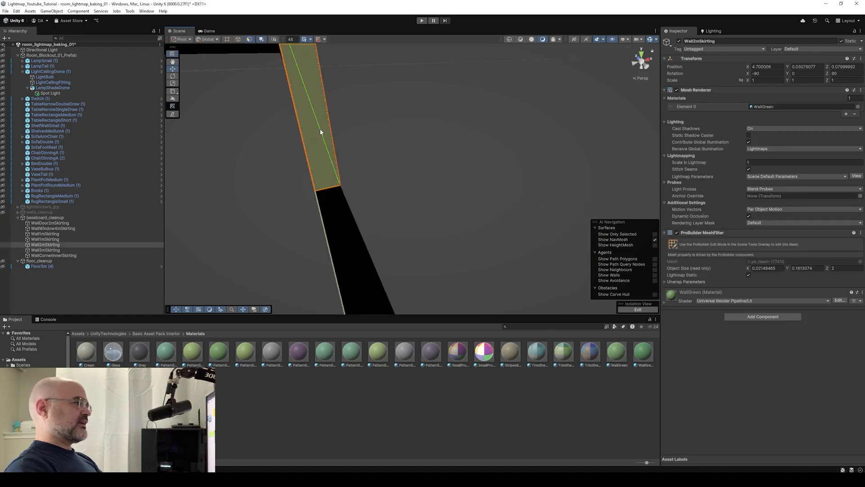
{"action": "left_click_drag", "start_coordinate": [321, 132], "coordinate": [397, 144], "text": "alt"}
{"action": "right_click", "coordinate": [395, 142]}
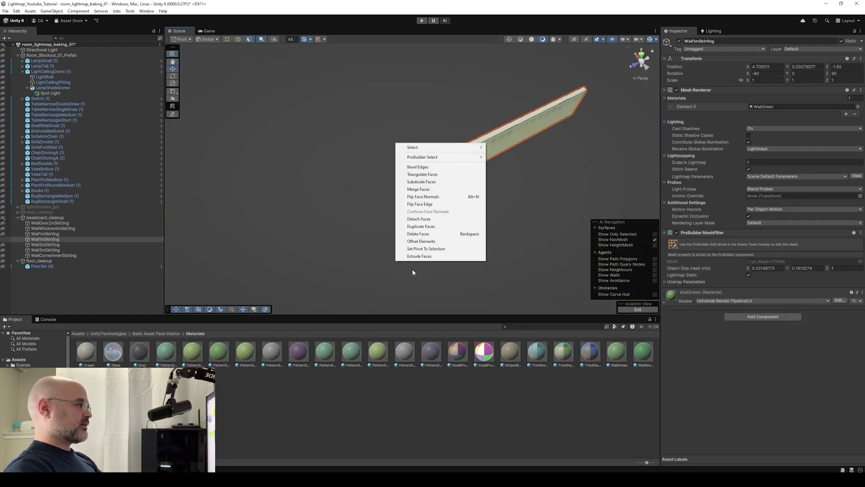
{"action": "left_click", "coordinate": [419, 234]}
Return to the full baseboard, isolate Wall2mSkirting and delete its hidden end face.
{"action": "key", "text": "shift+h"}
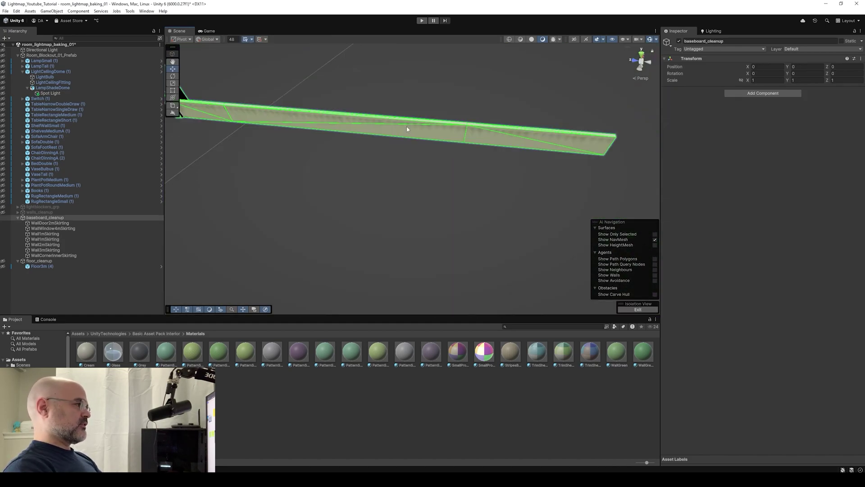
{"action": "left_click", "coordinate": [407, 129]}
{"action": "left_click_drag", "start_coordinate": [392, 124], "coordinate": [384, 276], "text": "alt"}
{"action": "left_click", "coordinate": [384, 276]}
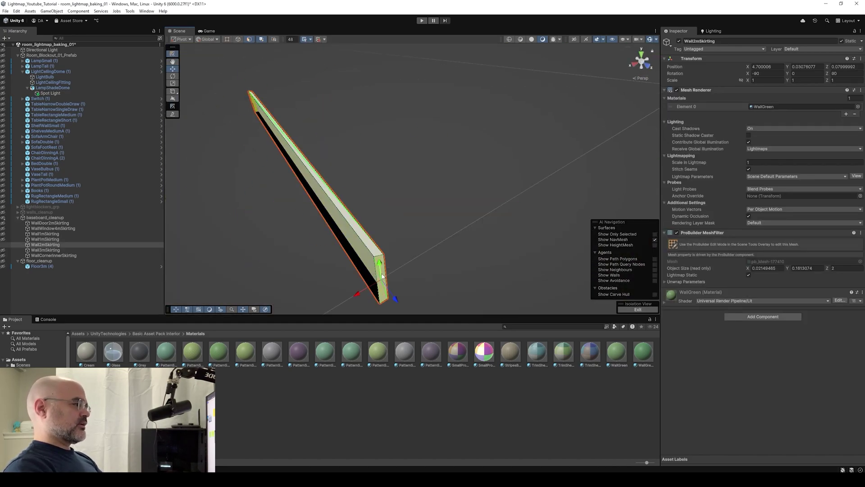
{"action": "right_click", "coordinate": [399, 120]}
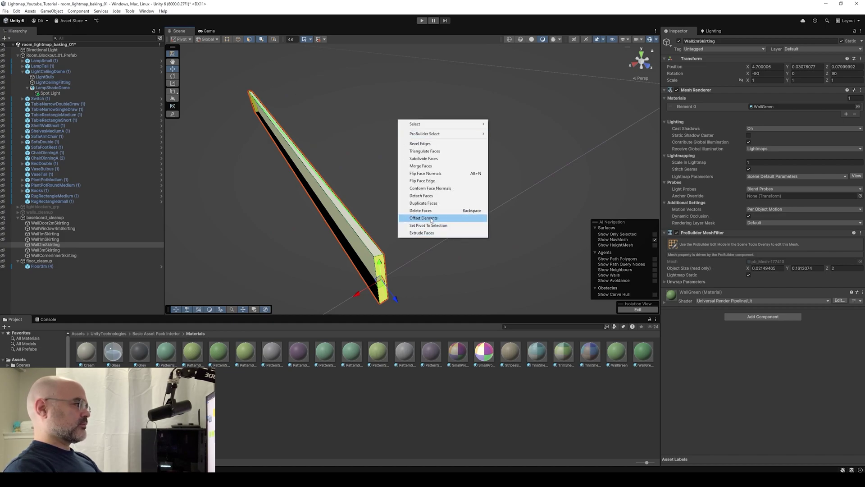
{"action": "left_click", "coordinate": [427, 212]}
{"action": "left_click_drag", "start_coordinate": [427, 213], "coordinate": [205, 181], "text": "alt"}
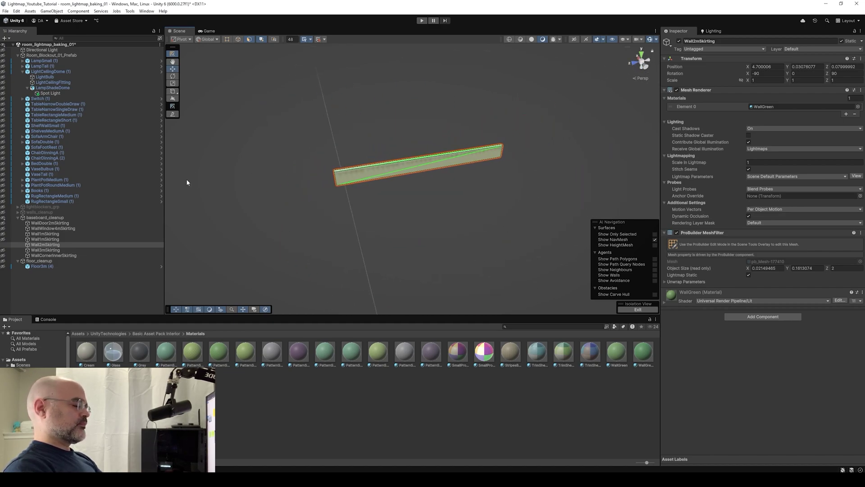
Remove the hidden faces from the remaining skirting pieces, including WallDoor2mSkirting, WallCornerInnerSkirting, WallWindow4mSkirting and the other Wall1mSkirting.
{"action": "double_click", "coordinate": [64, 223]}
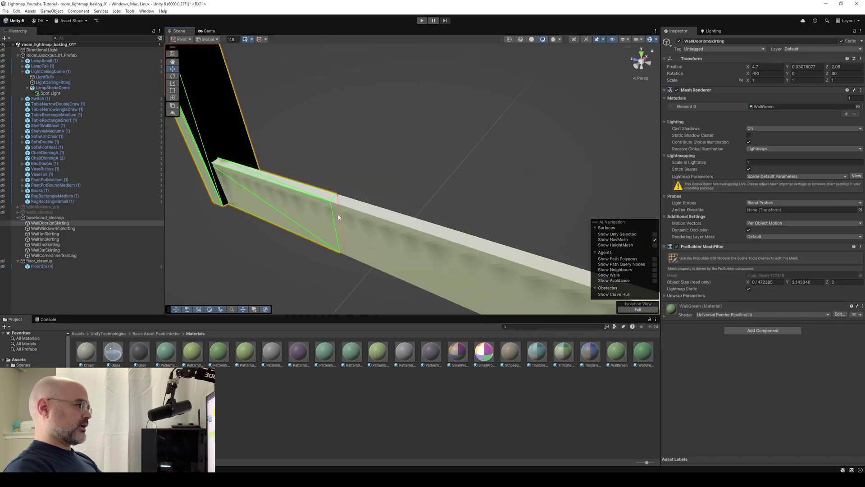
{"action": "right_click_drag", "start_coordinate": [321, 132], "coordinate": [304, 201]}
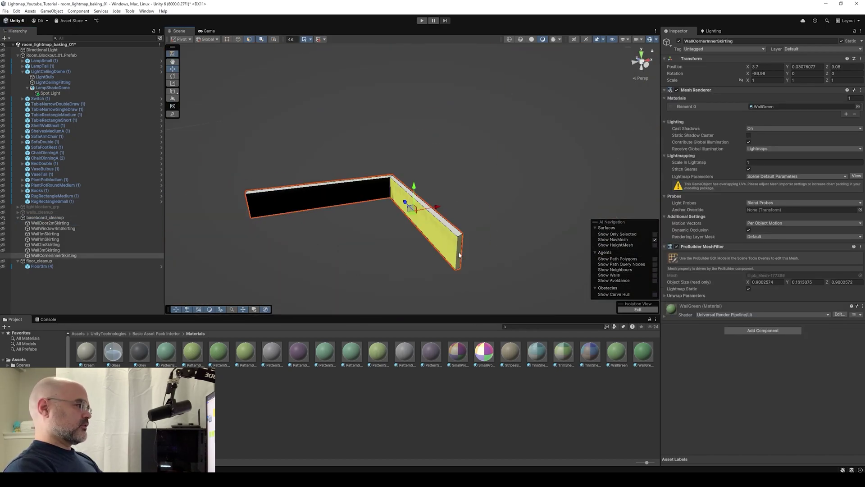
{"action": "right_click_drag", "start_coordinate": [411, 205], "coordinate": [436, 236]}
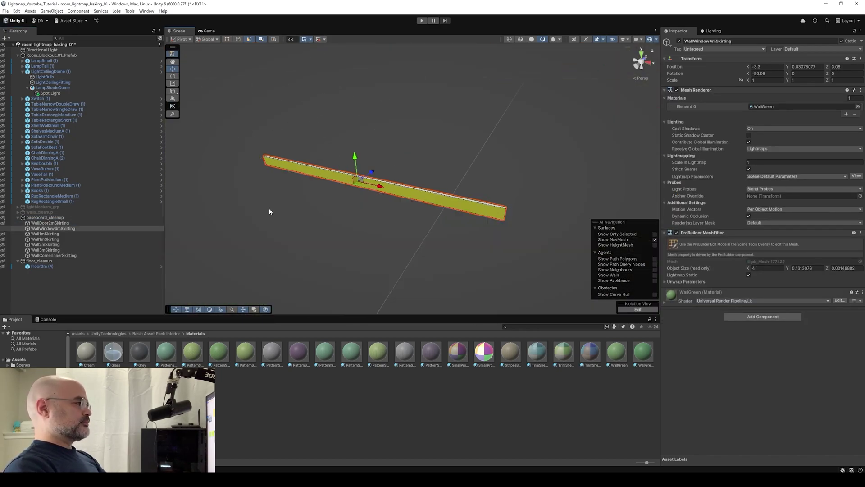
{"action": "right_click_drag", "start_coordinate": [270, 209], "coordinate": [401, 185]}
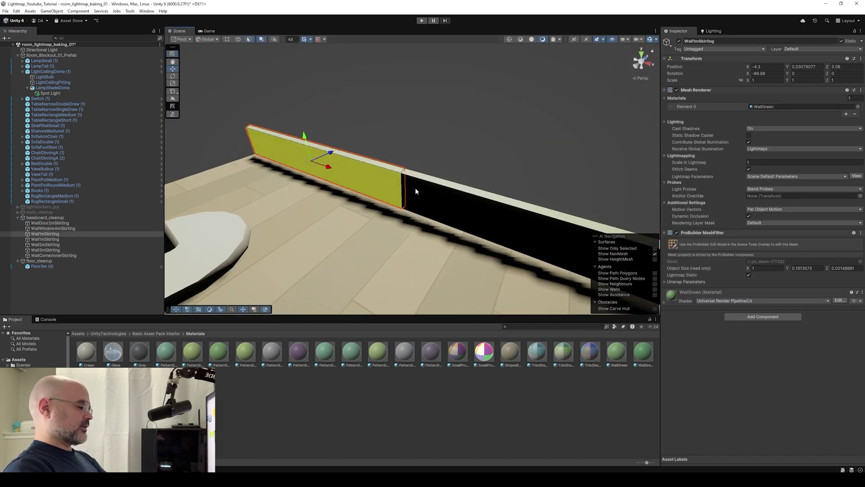
{"action": "right_click_drag", "start_coordinate": [415, 188], "coordinate": [473, 195]}
Select all seven skirting pieces and merge them into a single ProBuilder object.
{"action": "left_click_drag", "start_coordinate": [208, 70], "coordinate": [575, 252]}
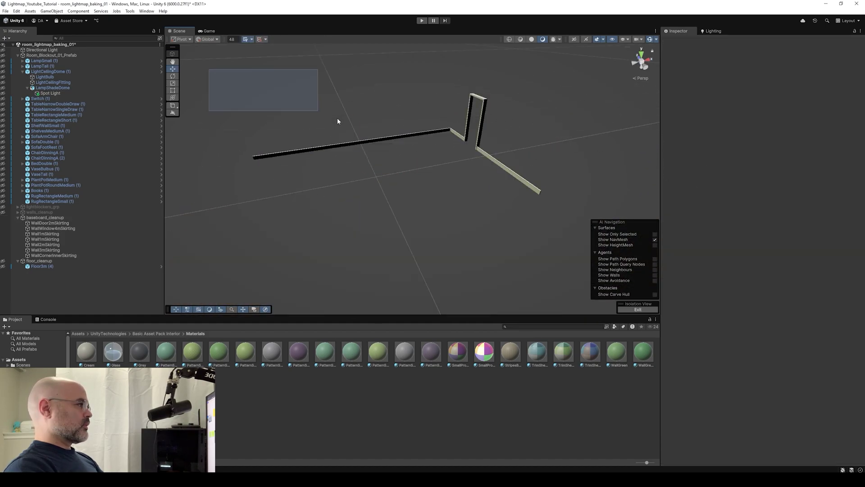
{"action": "right_click", "coordinate": [406, 135]}
{"action": "mouse_move", "coordinate": [457, 241]}
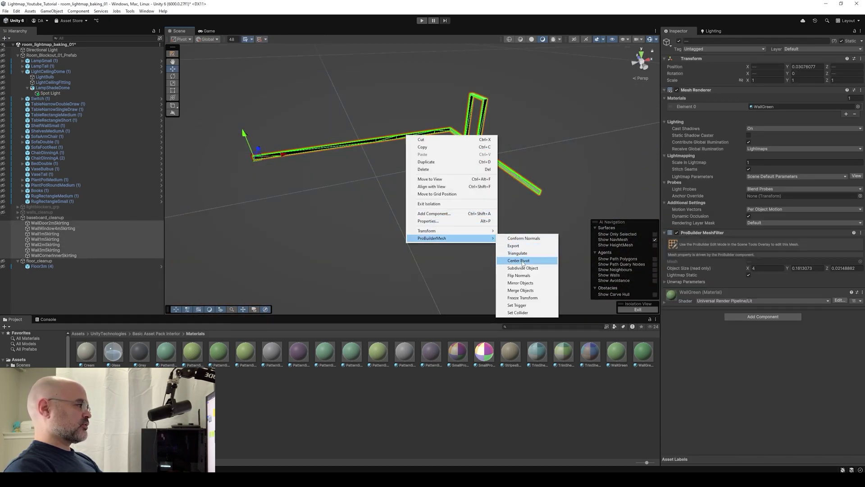
{"action": "left_click", "coordinate": [522, 290]}
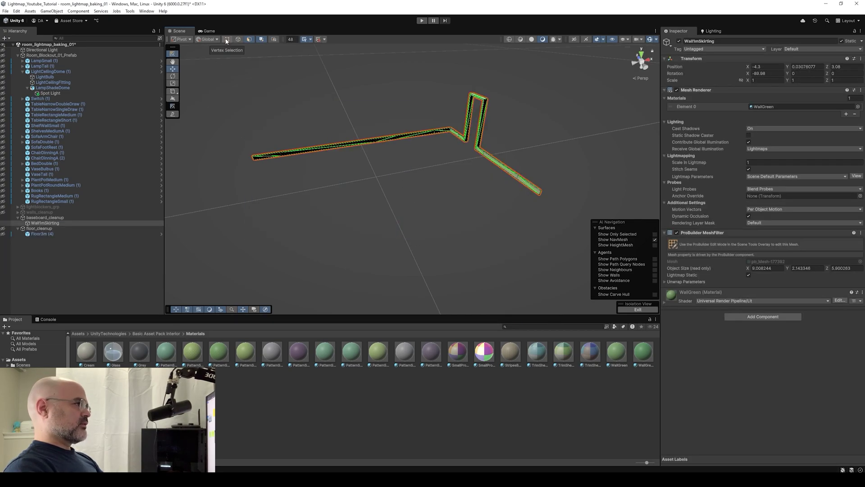
Switch the merged baseboard to vertex editing, select all its vertices and weld them.
{"action": "left_click", "coordinate": [226, 39]}
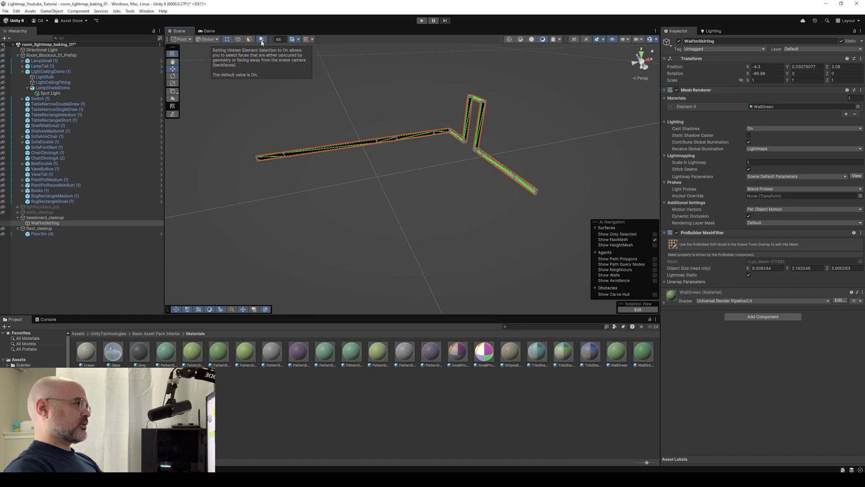
{"action": "left_click_drag", "start_coordinate": [219, 60], "coordinate": [679, 299]}
{"action": "scroll", "coordinate": [548, 158], "scroll_direction": "up", "scroll_amount": 5, "text": "alt"}
{"action": "left_click_drag", "start_coordinate": [400, 213], "coordinate": [472, 210], "text": "alt"}
{"action": "right_click", "coordinate": [376, 208]}
{"action": "left_click", "coordinate": [402, 255]}
{"action": "scroll", "coordinate": [471, 210], "scroll_direction": "up", "scroll_amount": 4}
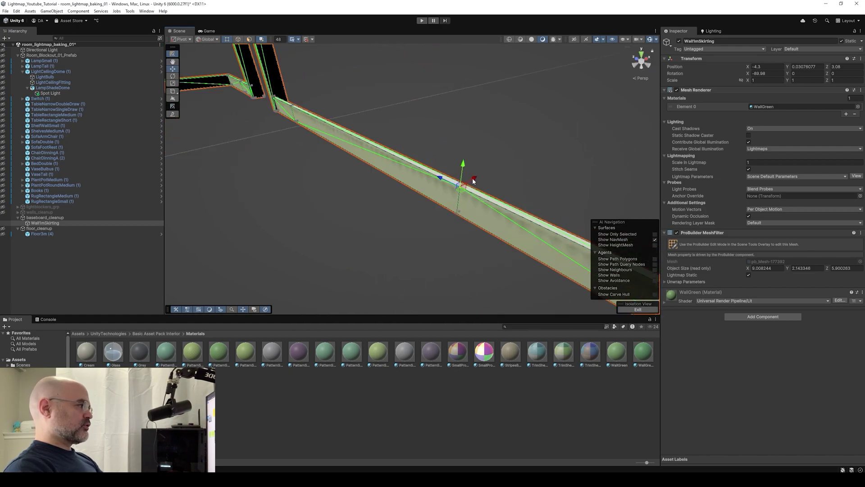
{"action": "left_click_drag", "start_coordinate": [473, 178], "coordinate": [399, 233], "text": "alt"}
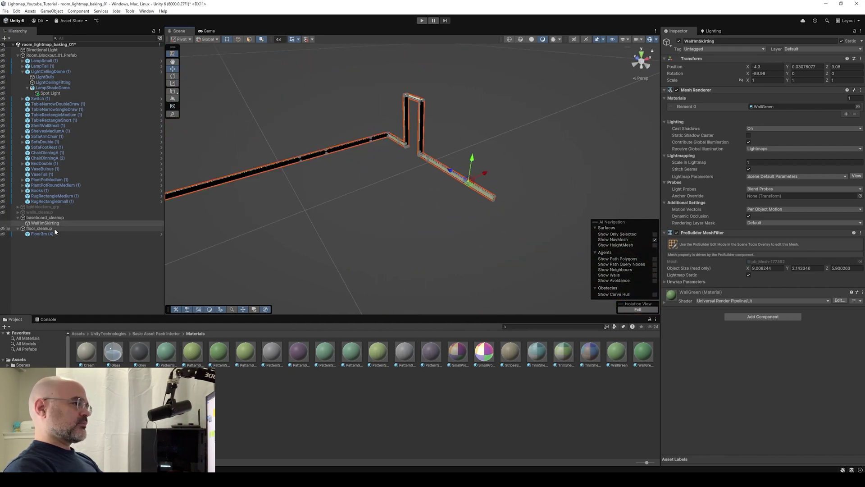
Hide baseboard_cleanup in the scene and reactivate the walls_cleanup group.
{"action": "left_click", "coordinate": [45, 217]}
{"action": "key", "text": "h"}
{"action": "left_click", "coordinate": [40, 212]}
{"action": "left_click", "coordinate": [679, 40]}
{"action": "mouse_move", "coordinate": [437, 168]}
{"action": "left_mouse_down", "text": "alt"}
{"action": "mouse_move", "coordinate": [456, 160]}
{"action": "mouse_move", "coordinate": [449, 166]}
{"action": "left_mouse_up", "text": "alt"}
{"action": "left_click", "coordinate": [420, 199]}
{"action": "left_click_drag", "start_coordinate": [420, 198], "coordinate": [444, 199], "text": "alt"}
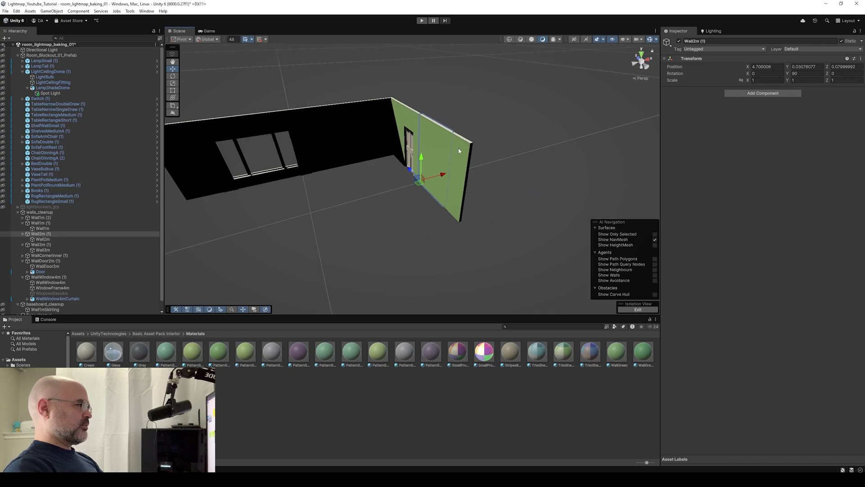
Select the seven wall meshes and move them out of their parents directly under walls_cleanup.
{"action": "left_click", "coordinate": [459, 151]}
{"action": "left_click_drag", "start_coordinate": [431, 140], "coordinate": [473, 147], "text": "alt"}
{"action": "left_click", "coordinate": [514, 179], "text": "shift"}
{"action": "left_click", "coordinate": [423, 135], "text": "shift"}
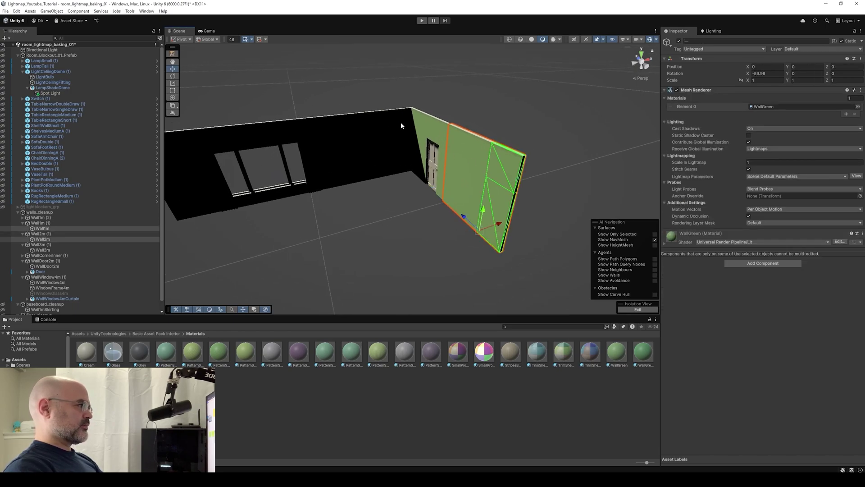
{"action": "left_click", "coordinate": [401, 124], "text": "shift"}
{"action": "left_click", "coordinate": [351, 131], "text": "shift"}
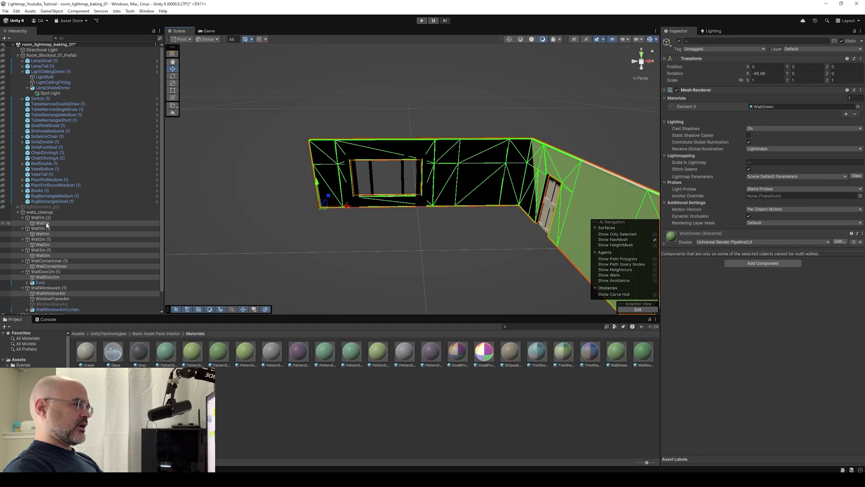
{"action": "left_click_drag", "start_coordinate": [39, 232], "coordinate": [40, 215]}
Check the former wall parents in walls_cleanup, from Wall1m (2) to WallDoor2m (1), for remaining geometry or children.
{"action": "left_click", "coordinate": [40, 256]}
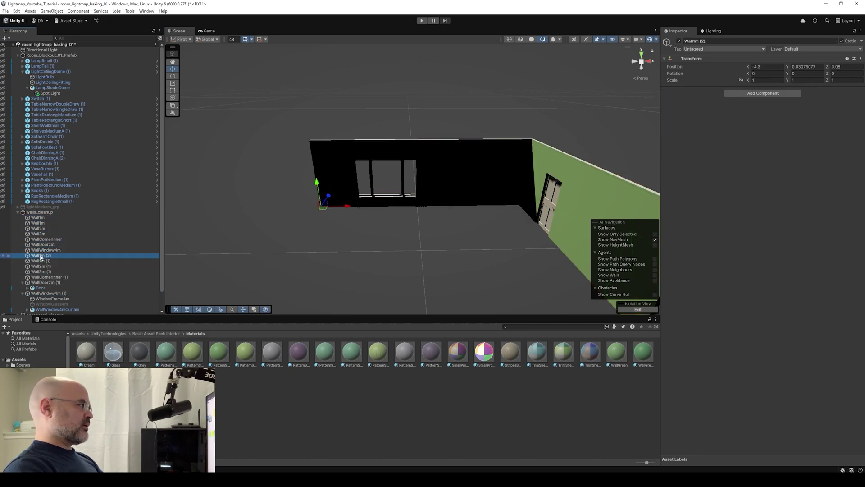
{"action": "right_click_drag", "start_coordinate": [425, 194], "coordinate": [440, 194]}
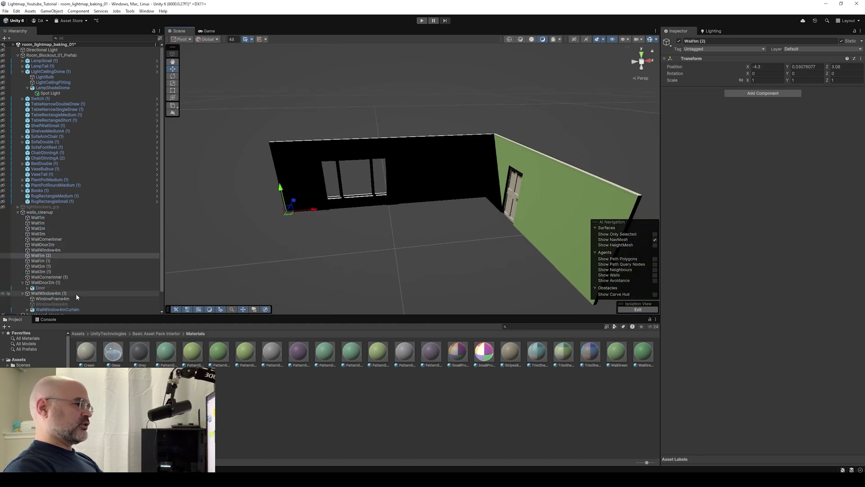
{"action": "left_click", "coordinate": [44, 261]}
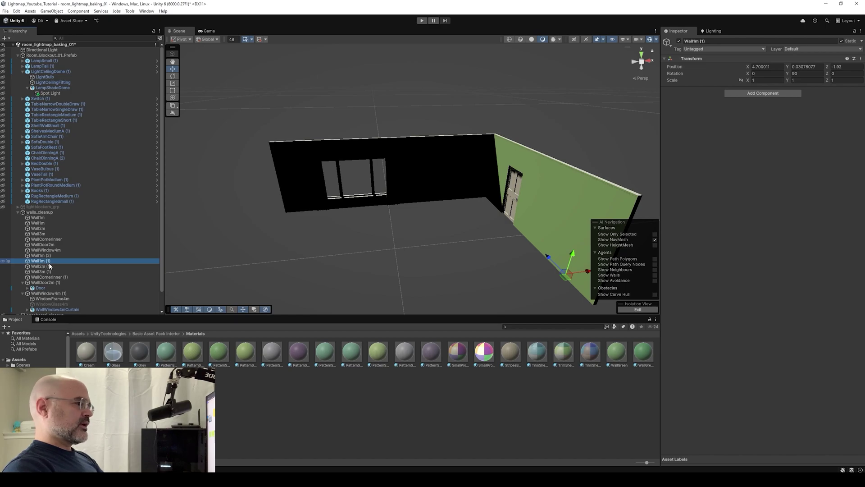
{"action": "left_click", "coordinate": [50, 266]}
{"action": "key", "text": "Up"}
{"action": "key", "text": "Up"}
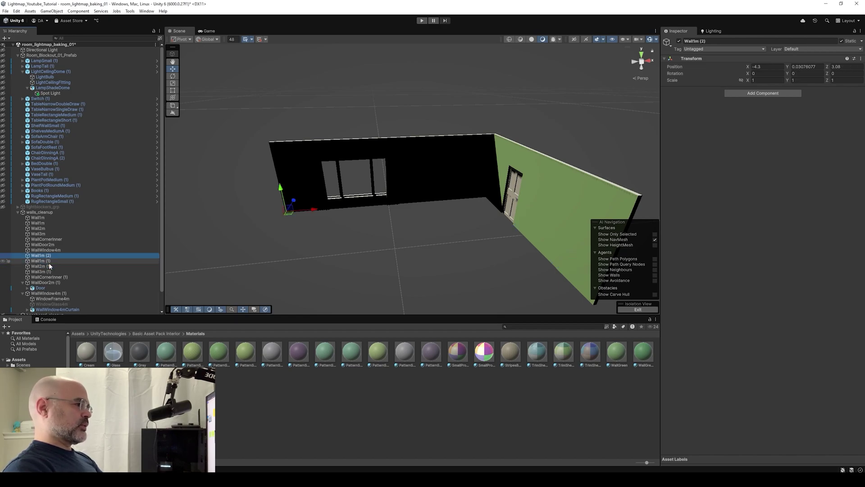
{"action": "key", "text": "Up"}
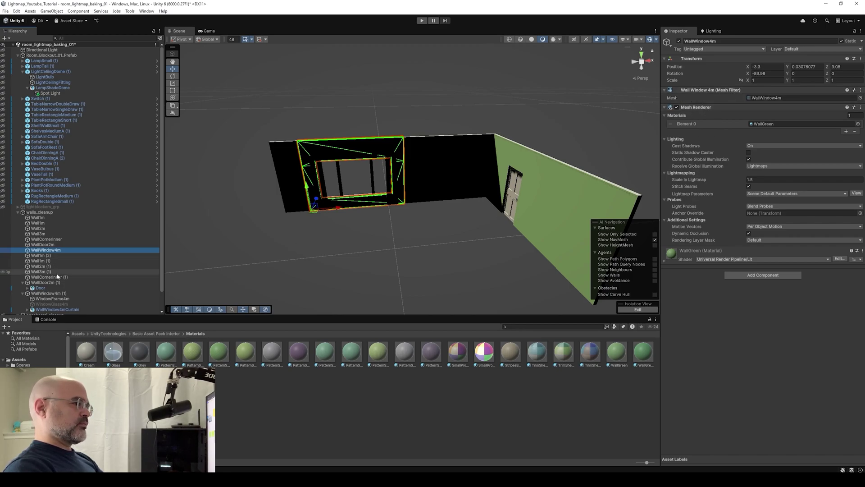
{"action": "left_click", "coordinate": [47, 256]}
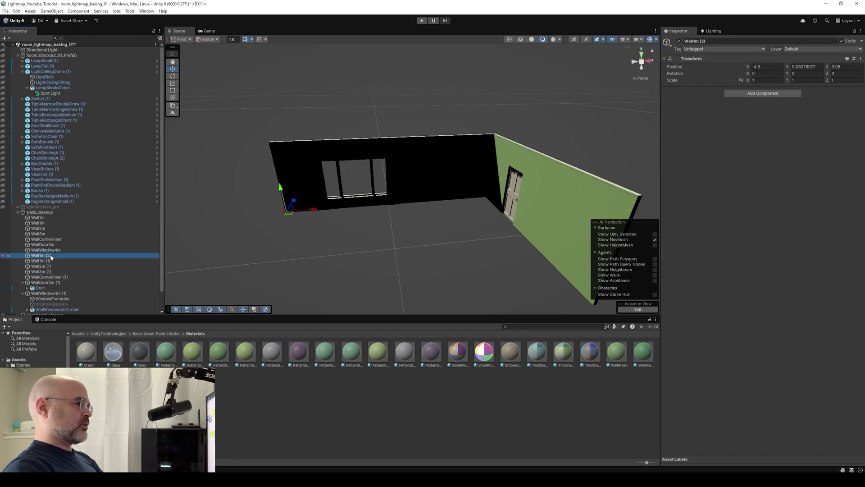
{"action": "key", "text": "Down"}
{"action": "key", "text": "Down"}
{"action": "key", "text": "Down"}
{"action": "key", "text": "Down"}
{"action": "key", "text": "Down"}
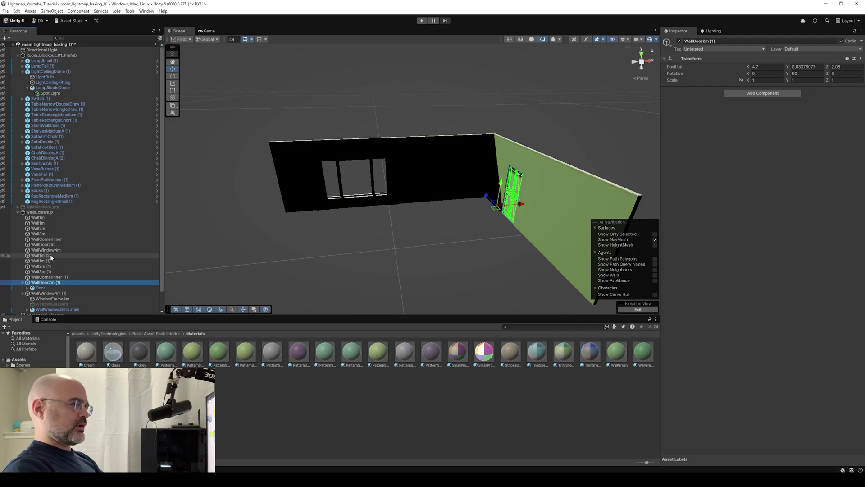
Move Door and WindowFrame4m out of walls_cleanup to directly under Room_Blockout_01_Prefab.
{"action": "left_click_drag", "start_coordinate": [42, 287], "coordinate": [39, 284]}
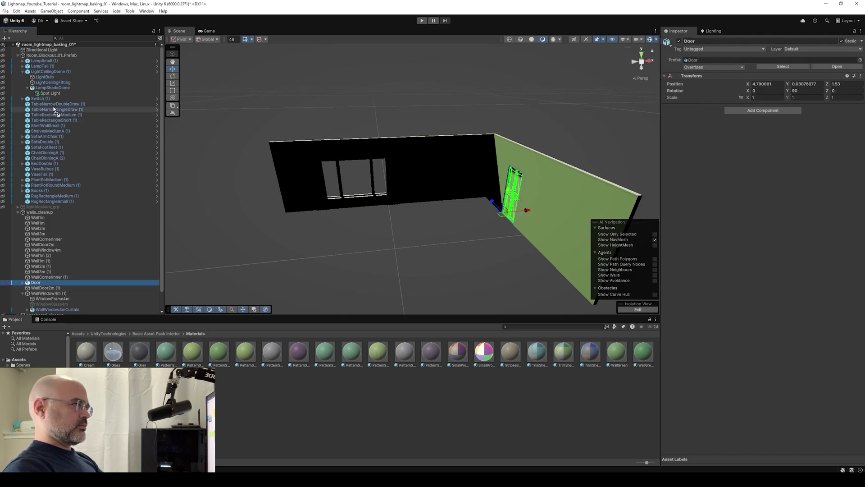
{"action": "left_click_drag", "start_coordinate": [53, 103], "coordinate": [53, 57]}
{"action": "scroll", "coordinate": [42, 196], "scroll_direction": "down", "scroll_amount": 1}
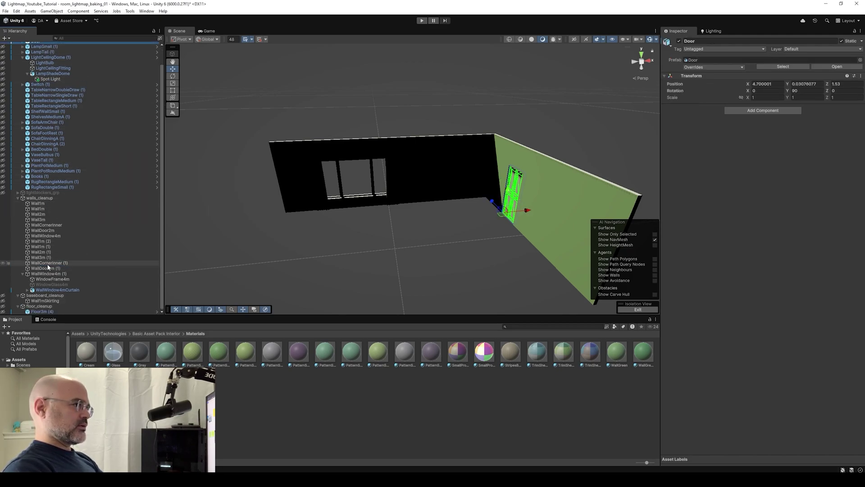
{"action": "left_click", "coordinate": [48, 280]}
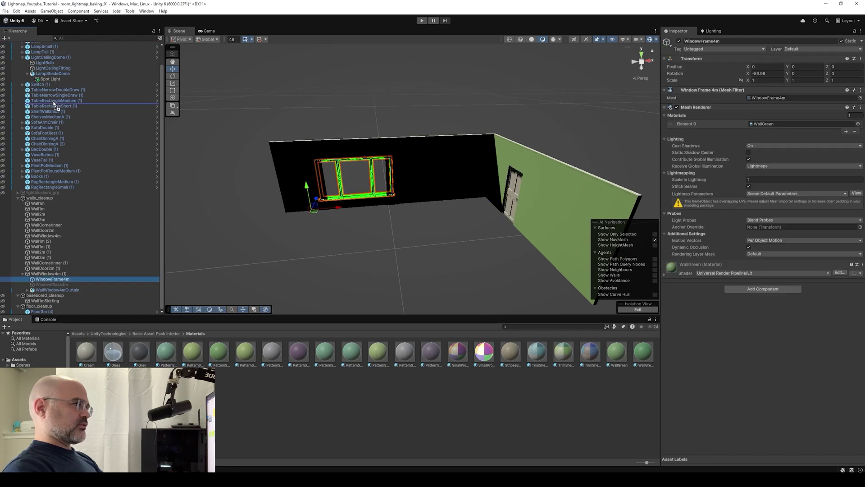
{"action": "left_click_drag", "start_coordinate": [52, 99], "coordinate": [39, 50]}
Move WallWindow4mCurtain and WindowGlass4m out of WallWindow4m (1) to directly under Room_Blockout_01_Prefab.
{"action": "scroll", "coordinate": [78, 268], "scroll_direction": "down", "scroll_amount": 1}
{"action": "left_click", "coordinate": [57, 290]}
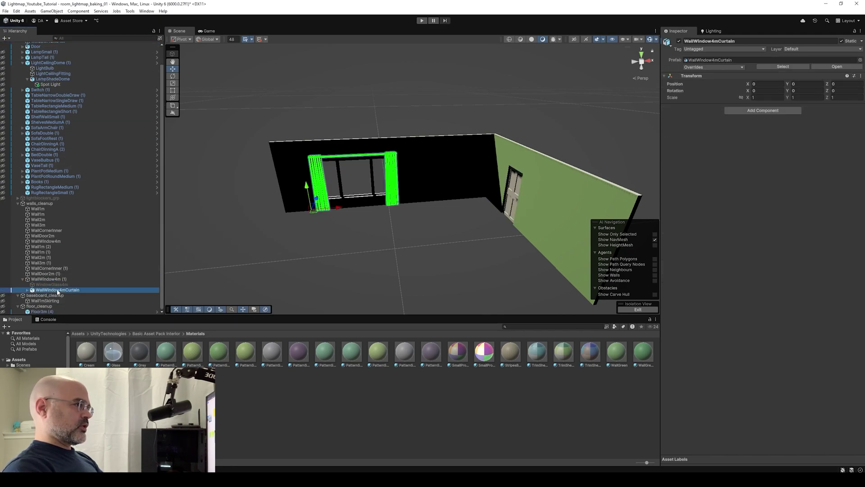
{"action": "left_click_drag", "start_coordinate": [57, 291], "coordinate": [52, 58]}
{"action": "scroll", "coordinate": [64, 271], "scroll_direction": "down", "scroll_amount": 1}
{"action": "left_click", "coordinate": [64, 290]}
{"action": "scroll", "coordinate": [69, 130], "scroll_direction": "down", "scroll_amount": 1}
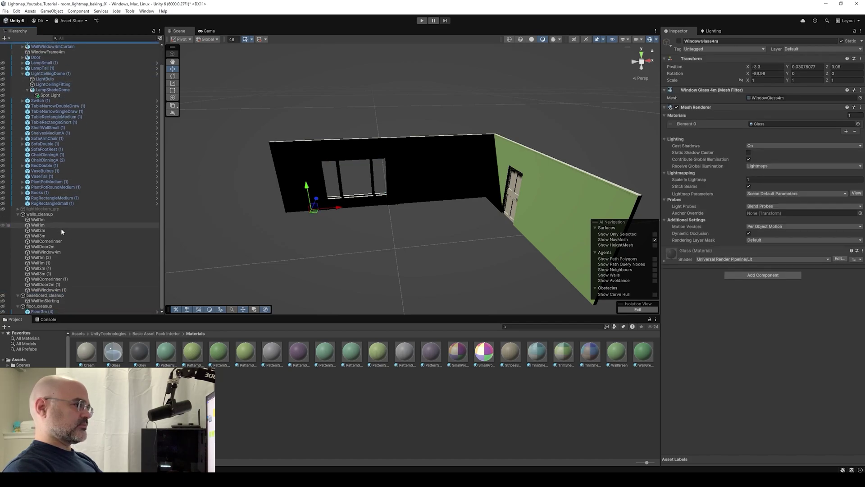
Delete the seven empty parents in walls_cleanup, from Wall1m (2) through WallWindow4m (1).
{"action": "left_click", "coordinate": [55, 289]}
{"action": "key", "text": "Up"}
{"action": "key", "text": "Up"}
{"action": "key", "text": "Up"}
{"action": "key", "text": "Up"}
{"action": "key", "text": "Up"}
{"action": "key", "text": "Up"}
{"action": "key", "text": "Up"}
{"action": "key", "text": "Down"}
{"action": "key", "text": "shift+Down"}
{"action": "key", "text": "shift+Down"}
{"action": "key", "text": "shift+Down"}
{"action": "key", "text": "shift+Down"}
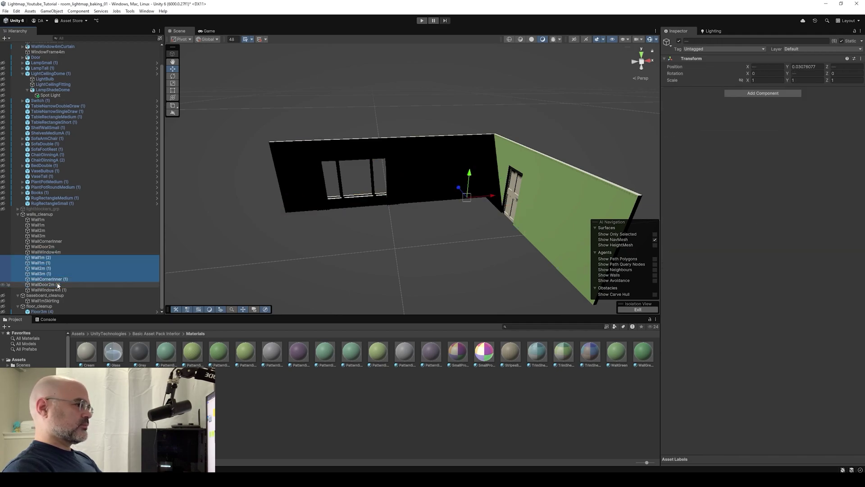
{"action": "key", "text": "shift+Down"}
{"action": "key", "text": "shift+Down"}
{"action": "key", "text": "Delete"}
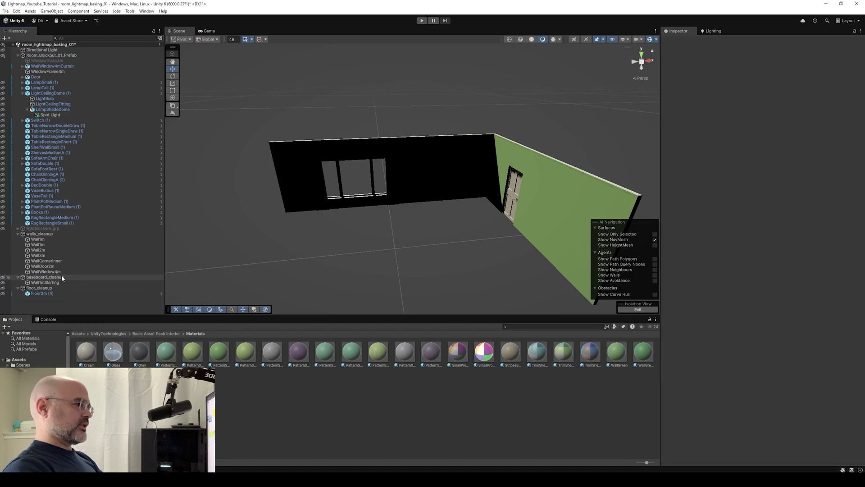
Check the remaining wall meshes, then isolate walls_cleanup again without the door and window parts.
{"action": "left_click", "coordinate": [41, 273]}
{"action": "left_click", "coordinate": [37, 239]}
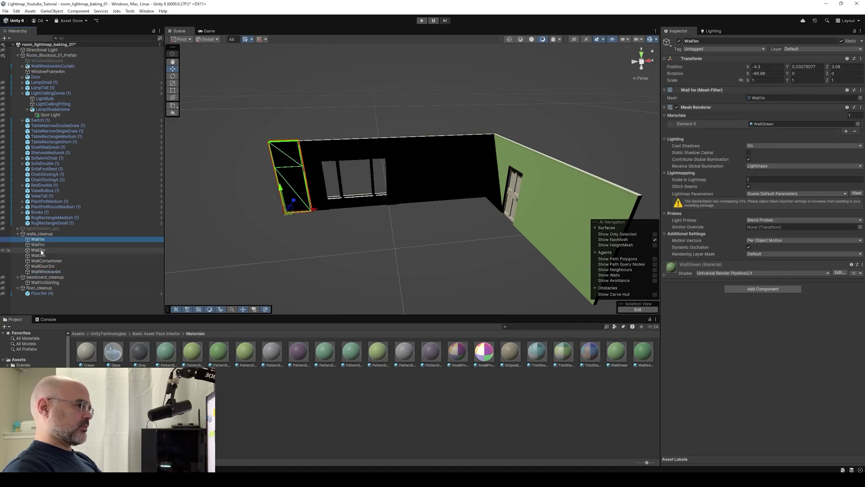
{"action": "left_click", "coordinate": [38, 250]}
{"action": "left_click", "coordinate": [38, 239]}
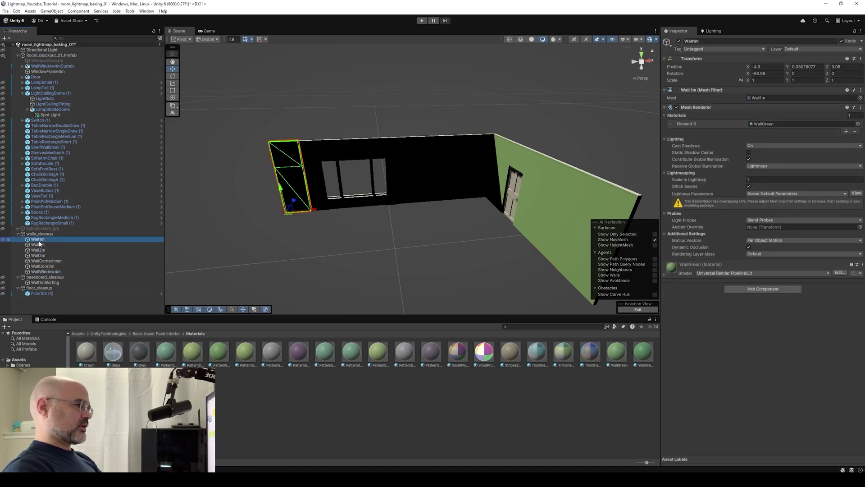
{"action": "left_click", "coordinate": [47, 272]}
{"action": "left_click", "coordinate": [39, 234]}
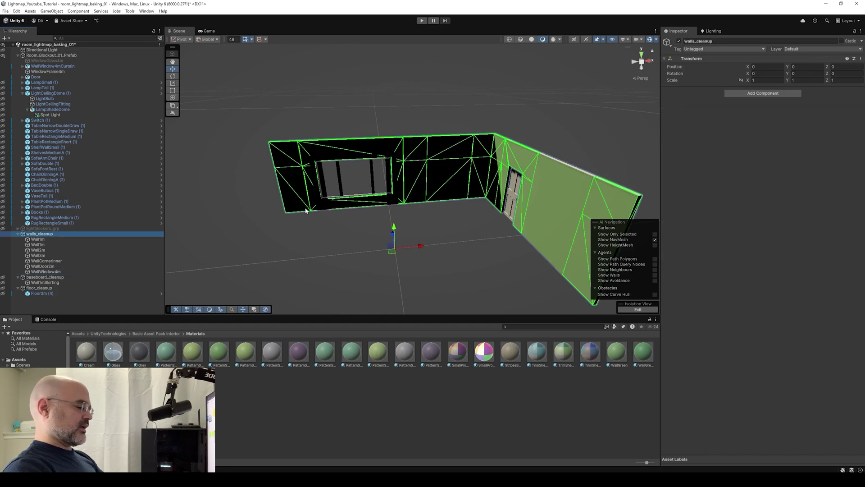
{"action": "key", "text": "shift+h"}
{"action": "key", "text": "shift+h"}
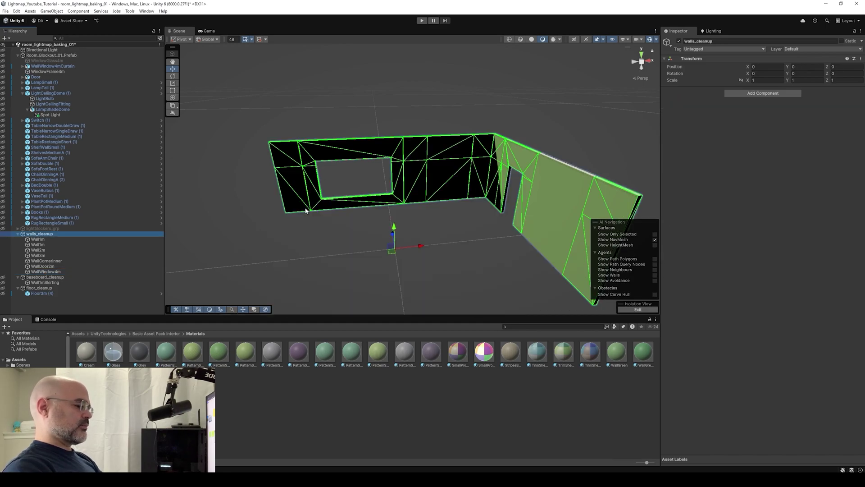
Select all seven wall meshes and ProBuilderize them with Import Quads and Import Smoothing enabled.
{"action": "left_click_drag", "start_coordinate": [339, 195], "coordinate": [318, 223], "text": "alt"}
{"action": "right_click_drag", "start_coordinate": [318, 223], "coordinate": [288, 175], "text": "alt"}
{"action": "left_click_drag", "start_coordinate": [222, 117], "coordinate": [581, 263]}
{"action": "left_click_drag", "start_coordinate": [499, 194], "coordinate": [480, 188], "text": "alt"}
{"action": "scroll", "coordinate": [437, 187], "scroll_direction": "up", "scroll_amount": 5}
{"action": "scroll", "coordinate": [437, 188], "scroll_direction": "down", "scroll_amount": 5}
{"action": "right_click", "coordinate": [480, 188]}
{"action": "mouse_move", "coordinate": [520, 303]}
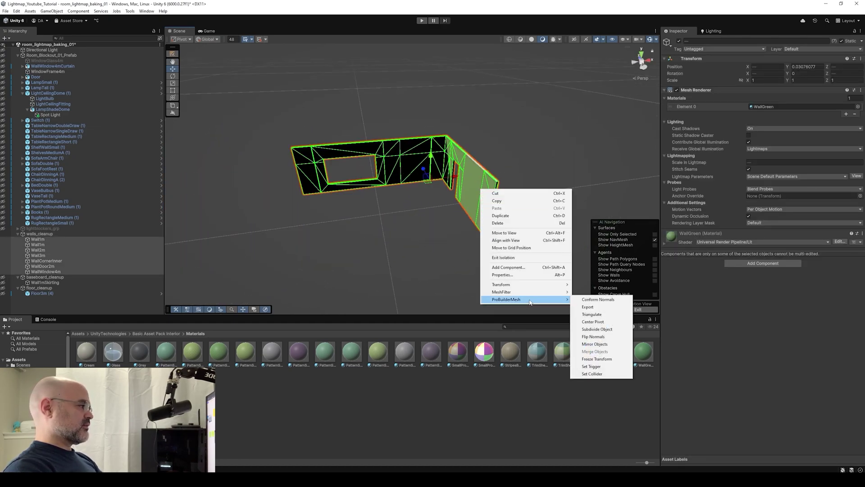
{"action": "left_click", "coordinate": [594, 293]}
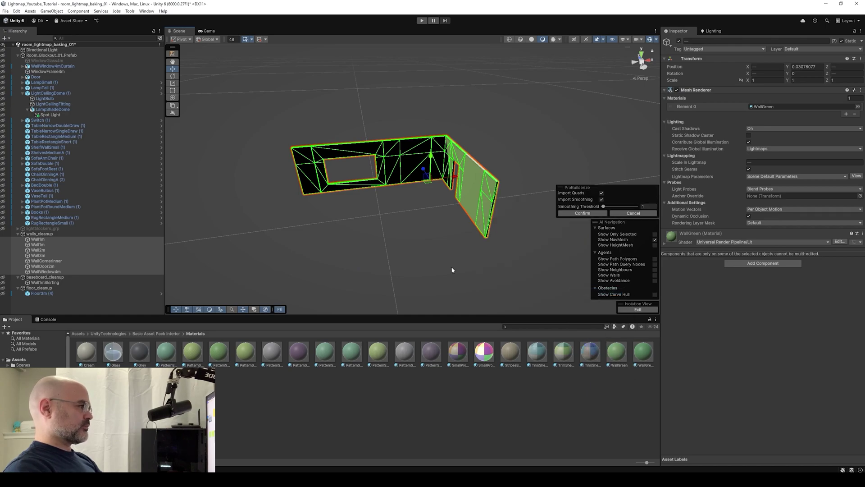
{"action": "left_click", "coordinate": [582, 213]}
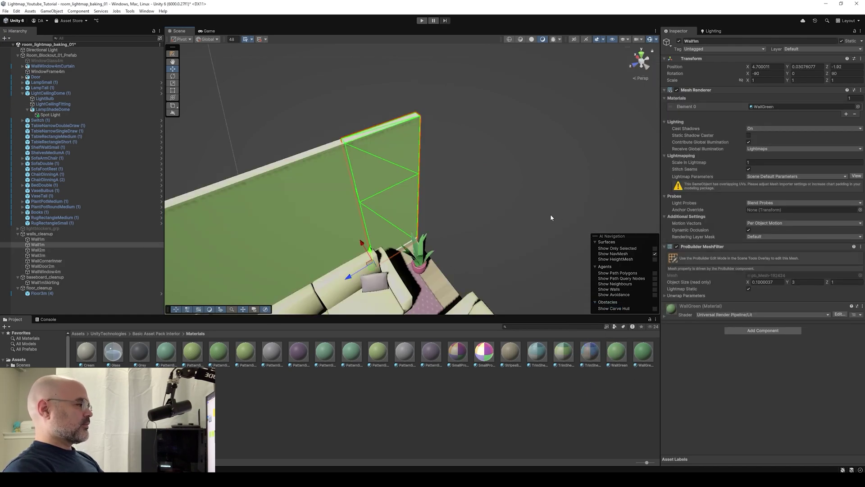
Isolate the Wall1m at the end of the door wall and delete its hidden faces in face editing.
{"action": "key", "text": "shift+h"}
{"action": "left_click_drag", "start_coordinate": [423, 230], "coordinate": [480, 189], "text": "alt"}
{"action": "right_click", "coordinate": [480, 188]}
{"action": "left_click", "coordinate": [173, 53]}
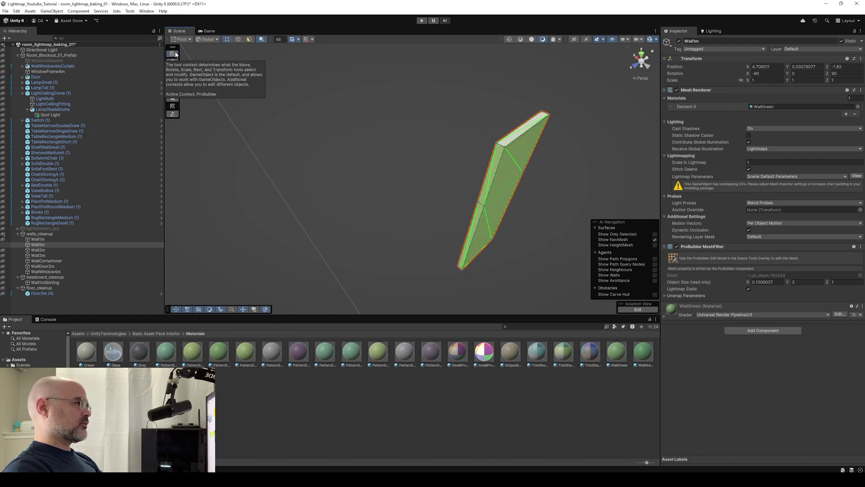
{"action": "left_click", "coordinate": [248, 39]}
{"action": "right_click_drag", "start_coordinate": [334, 122], "coordinate": [393, 141]}
{"action": "left_click", "coordinate": [411, 207], "text": "shift"}
{"action": "right_click", "coordinate": [332, 154]}
{"action": "left_click", "coordinate": [353, 243]}
Return to the full room, isolate Wall2m and delete its hidden faces.
{"action": "left_click_drag", "start_coordinate": [354, 244], "coordinate": [268, 204], "text": "alt"}
{"action": "scroll", "coordinate": [269, 204], "scroll_direction": "down", "scroll_amount": 3}
{"action": "key", "text": "shift+h"}
{"action": "left_click", "coordinate": [378, 218]}
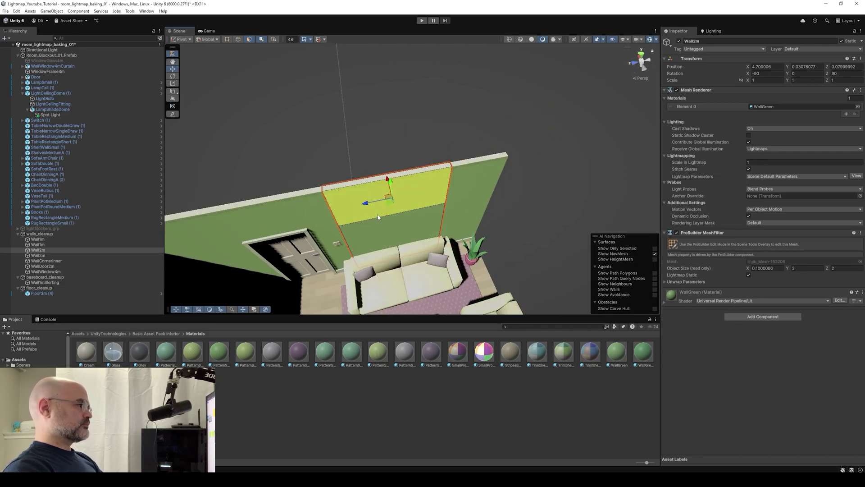
{"action": "key", "text": "shift+h"}
{"action": "left_click_drag", "start_coordinate": [378, 217], "coordinate": [398, 175], "text": "alt"}
Isolate the remaining wall pieces one at a time, through WallWindow4m, and delete their hidden faces.
{"action": "key", "text": "shift+h"}
{"action": "left_click", "coordinate": [415, 180]}
{"action": "key", "text": "shift+h"}
{"action": "left_click", "coordinate": [397, 175]}
{"action": "key", "text": "shift+h"}
{"action": "left_click", "coordinate": [363, 210]}
{"action": "key", "text": "shift+h"}
{"action": "right_click", "coordinate": [422, 164]}
{"action": "mouse_move", "coordinate": [364, 210]}
{"action": "left_mouse_down", "text": "alt"}
{"action": "mouse_move", "coordinate": [422, 164]}
{"action": "mouse_move", "coordinate": [425, 198]}
{"action": "mouse_move", "coordinate": [386, 185]}
{"action": "left_mouse_up", "text": "alt"}
{"action": "key", "text": "shift+h"}
{"action": "left_click", "coordinate": [387, 215]}
{"action": "key", "text": "shift+h"}
{"action": "left_click", "coordinate": [386, 185]}
{"action": "key", "text": "shift+h"}
Switch the scene view to unlit shading and finish the hidden-face cleanup on WallWindow4m.
{"action": "left_click", "coordinate": [713, 30]}
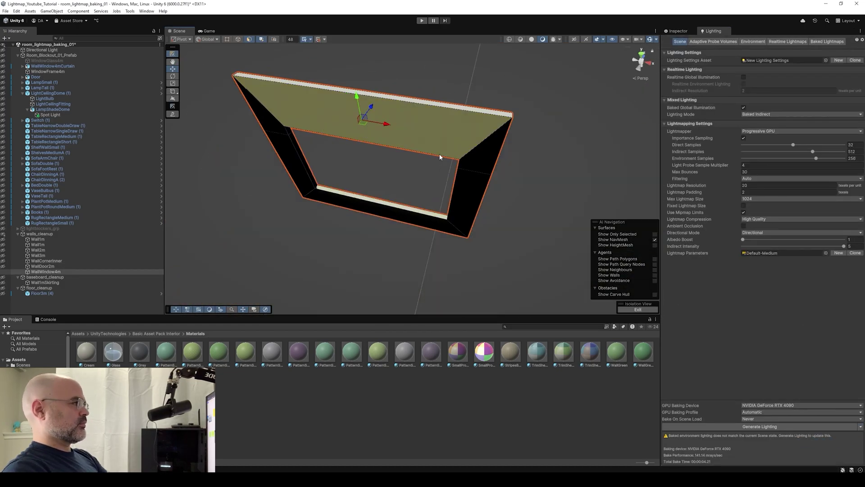
{"action": "left_click", "coordinate": [531, 39]}
{"action": "mouse_move", "coordinate": [451, 153]}
{"action": "left_mouse_down", "text": "alt"}
{"action": "mouse_move", "coordinate": [423, 193]}
{"action": "mouse_move", "coordinate": [353, 183]}
{"action": "left_mouse_up", "text": "alt"}
{"action": "key", "text": "shift+h"}
{"action": "left_click", "coordinate": [354, 183]}
Show only the walls_cleanup group in isolation with all its wall pieces.
{"action": "left_click", "coordinate": [39, 233]}
{"action": "key", "text": "shift+h"}
{"action": "left_click_drag", "start_coordinate": [288, 220], "coordinate": [319, 216], "text": "alt"}
{"action": "right_click_drag", "start_coordinate": [318, 216], "coordinate": [319, 216]}
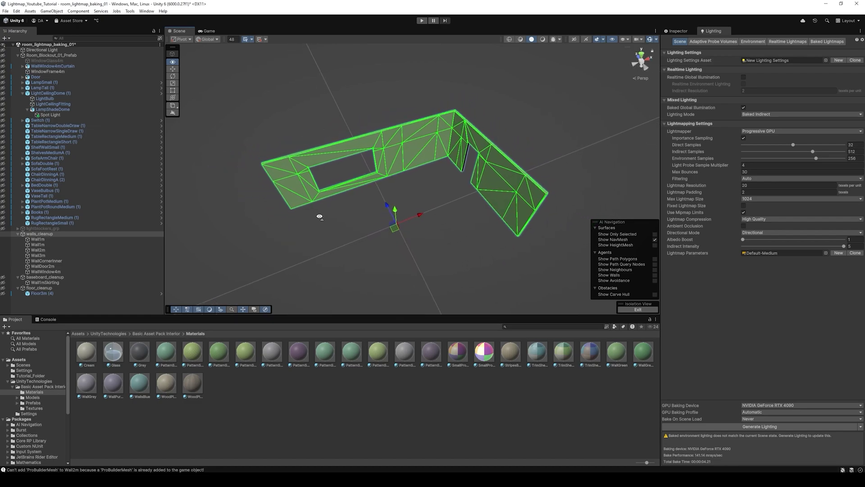
Merge all seven wall pieces of walls_cleanup, from the first Wall1m through WallWindow4m, into one ProBuilder mesh.
{"action": "left_click", "coordinate": [39, 234]}
{"action": "left_click", "coordinate": [43, 239]}
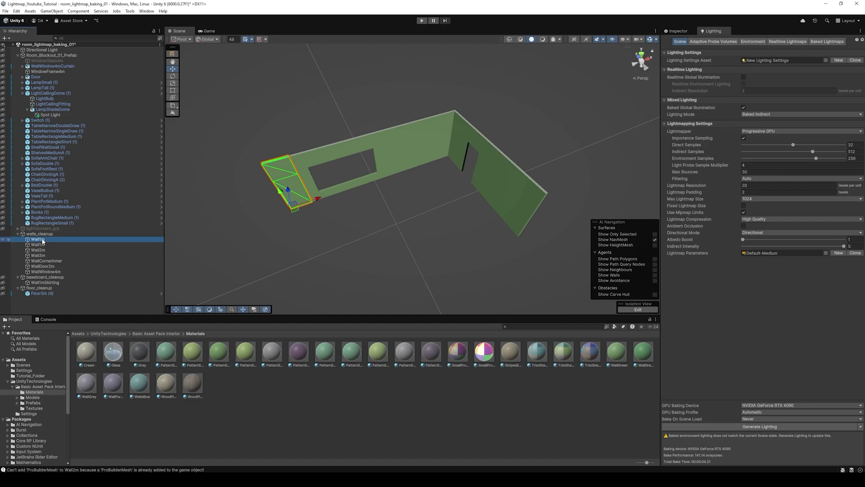
{"action": "left_click", "coordinate": [45, 272], "text": "shift"}
{"action": "right_click", "coordinate": [434, 135]}
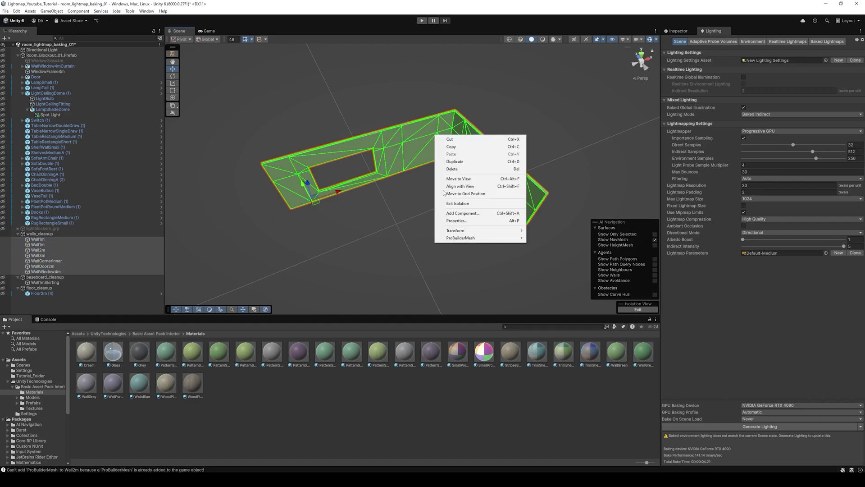
{"action": "mouse_move", "coordinate": [500, 238]}
{"action": "left_click", "coordinate": [555, 292]}
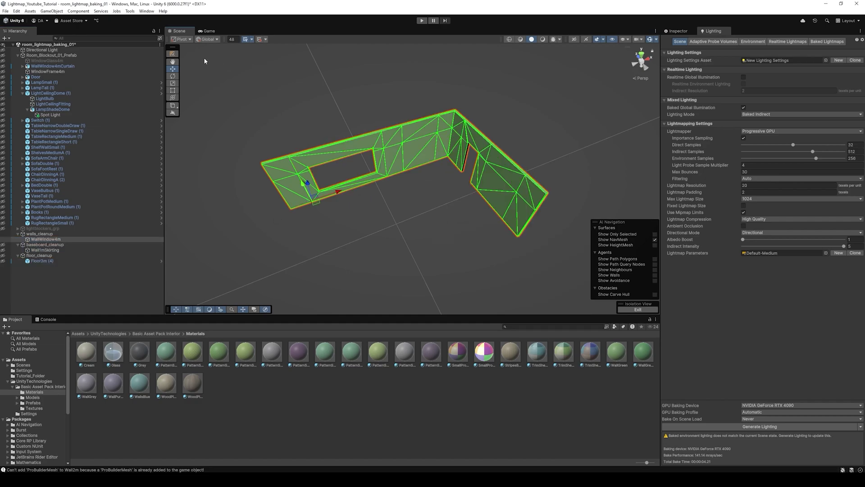
Weld all vertices of the merged WallWindow4m mesh.
{"action": "left_click", "coordinate": [228, 40]}
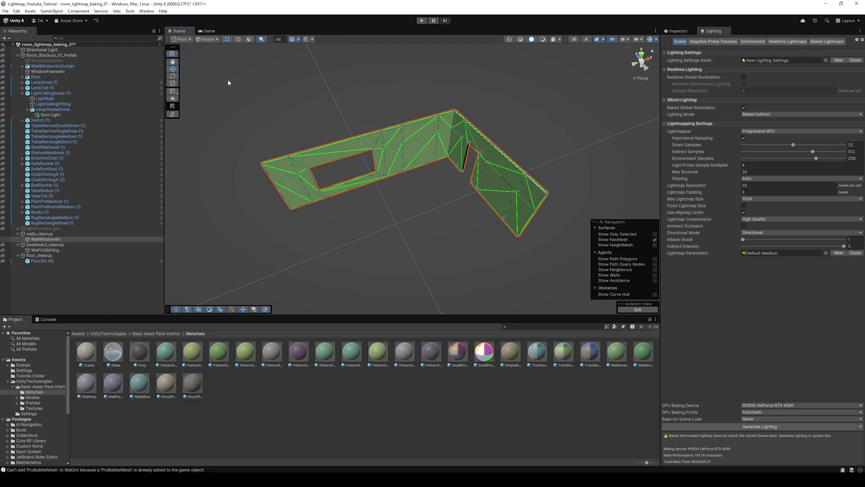
{"action": "left_click_drag", "start_coordinate": [225, 81], "coordinate": [632, 312]}
{"action": "right_click", "coordinate": [436, 133]}
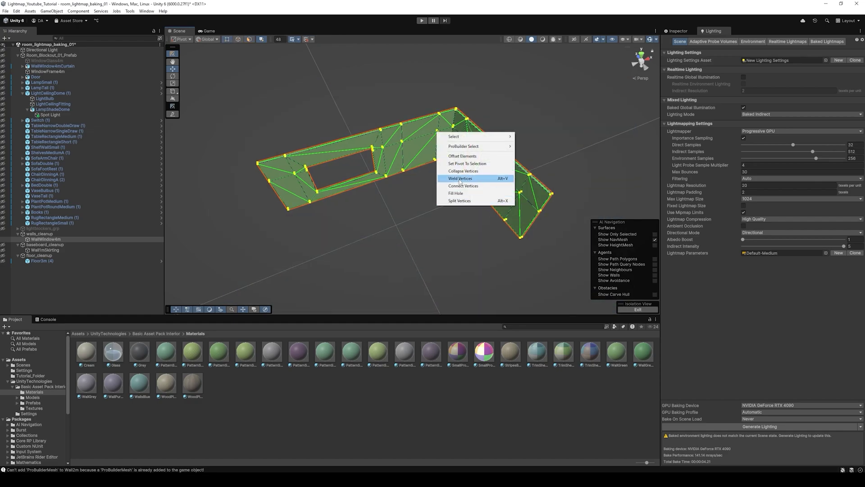
{"action": "left_click", "coordinate": [460, 179]}
Examine the welded wall mesh, checking a vertex on the door wall and the shading along the upper edge beside the window.
{"action": "scroll", "coordinate": [395, 185], "scroll_direction": "up", "scroll_amount": 5}
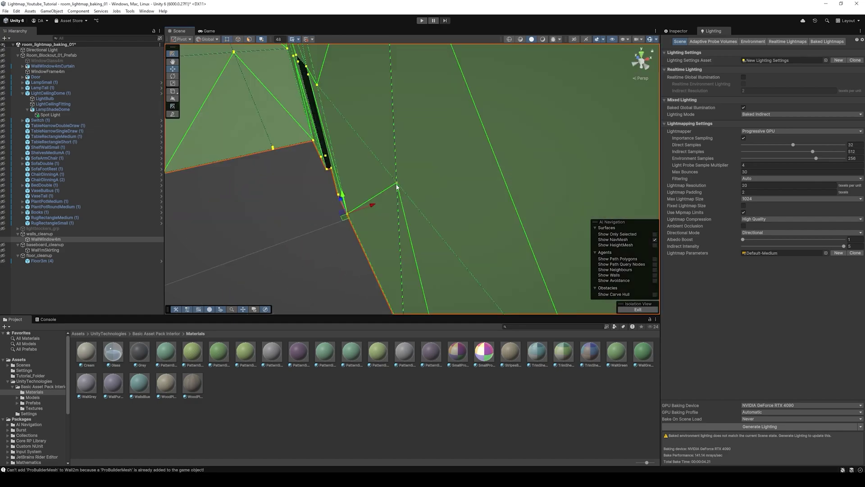
{"action": "left_click", "coordinate": [396, 184]}
{"action": "left_click_drag", "start_coordinate": [417, 177], "coordinate": [469, 174]}
{"action": "scroll", "coordinate": [483, 190], "scroll_direction": "down", "scroll_amount": 5}
{"action": "scroll", "coordinate": [497, 208], "scroll_direction": "down", "scroll_amount": 5}
{"action": "scroll", "coordinate": [381, 217], "scroll_direction": "up", "scroll_amount": 6}
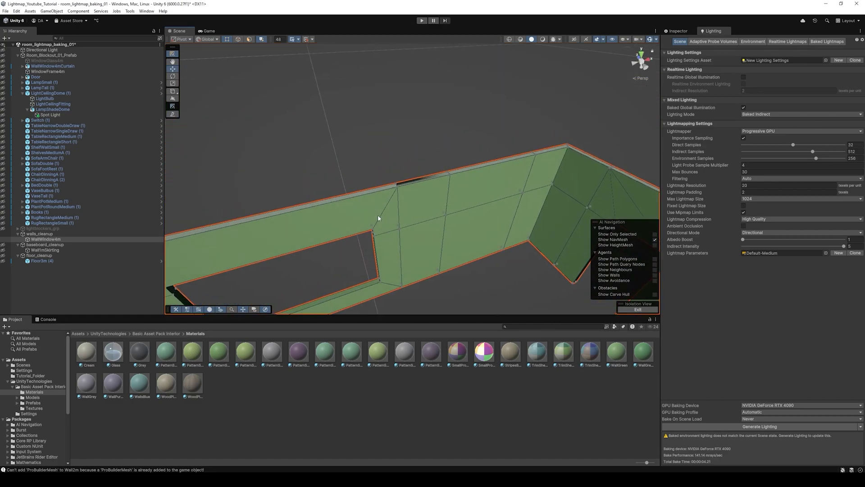
{"action": "left_click", "coordinate": [64, 275]}
{"action": "scroll", "coordinate": [414, 201], "scroll_direction": "up", "scroll_amount": 3}
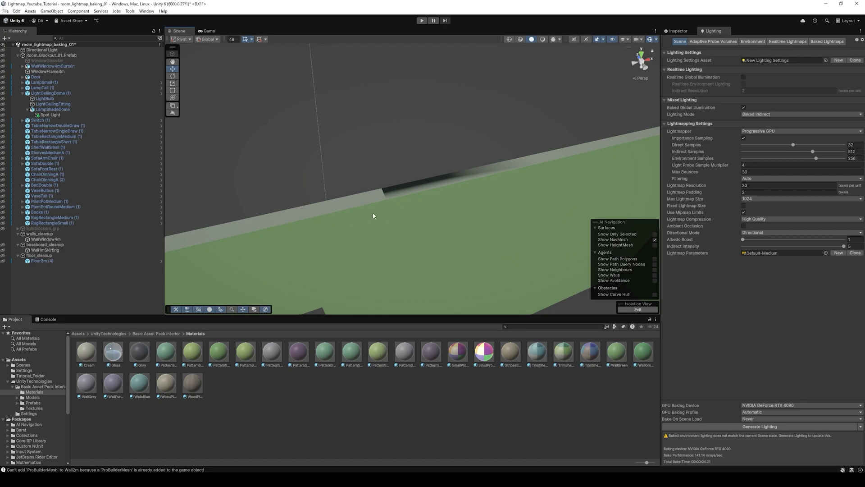
Clear all smoothing groups from the merged WallWindow4m mesh with ProBuilder's Smoothing Editor.
{"action": "left_click", "coordinate": [435, 230]}
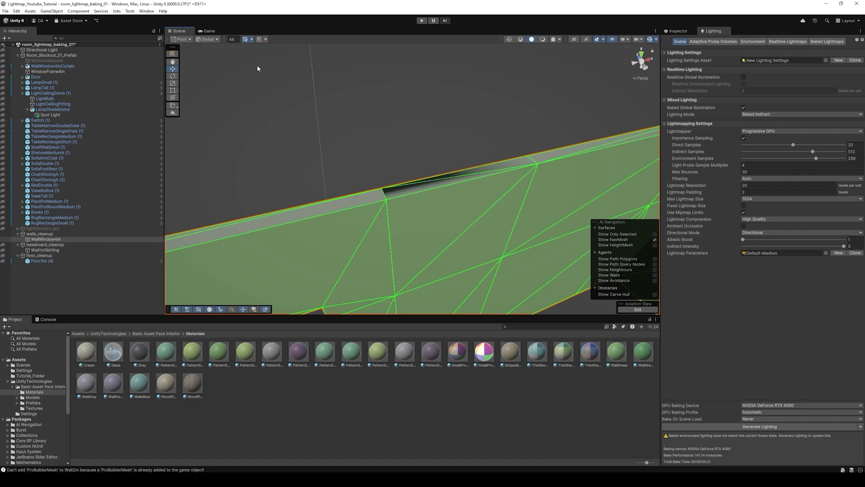
{"action": "left_click", "coordinate": [131, 11]}
{"action": "mouse_move", "coordinate": [145, 18]}
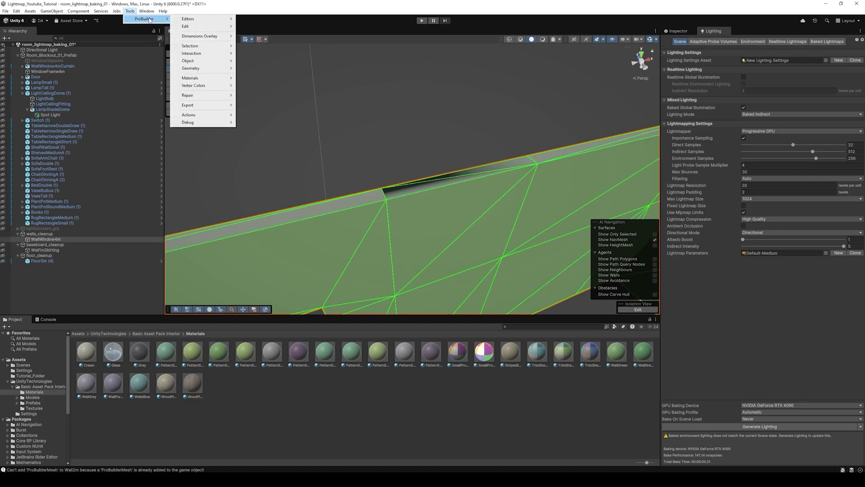
{"action": "mouse_move", "coordinate": [193, 19]}
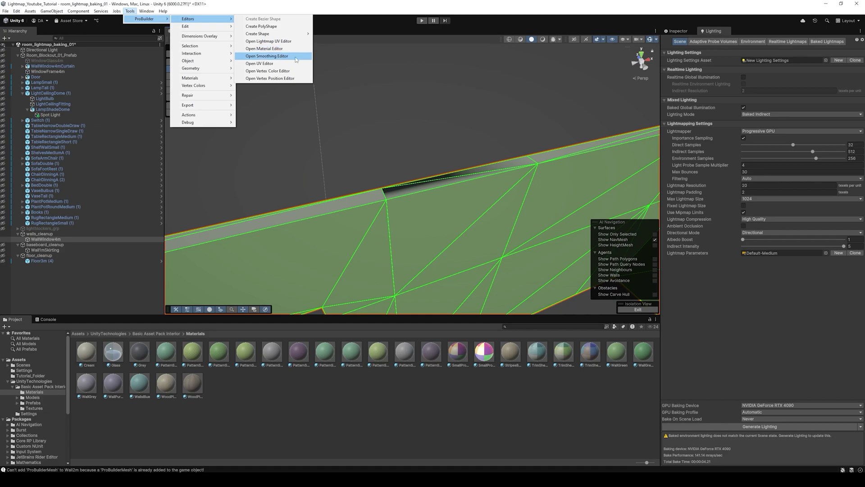
{"action": "left_click", "coordinate": [296, 57]}
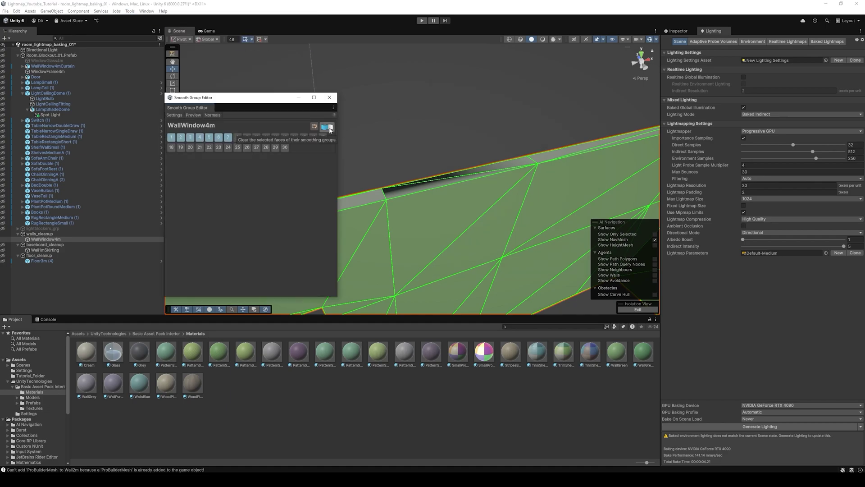
{"action": "left_click", "coordinate": [327, 127]}
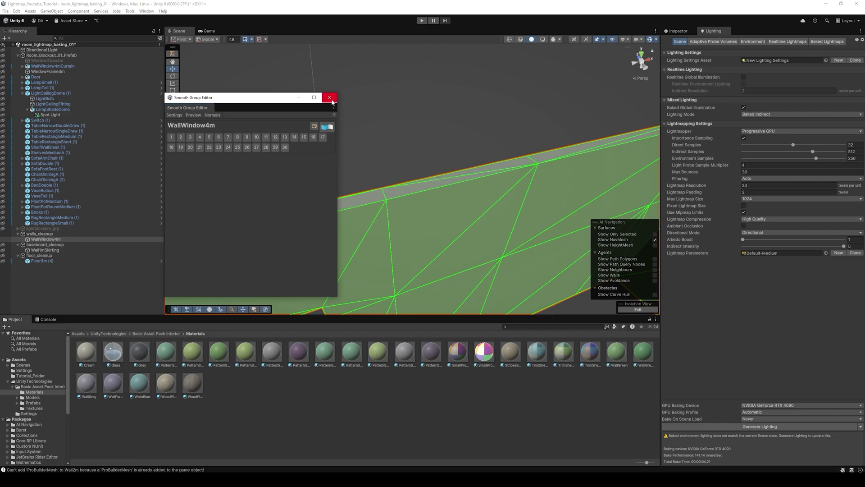
Clear the smoothing groups of the Wall1mSkirting baseboard and the Floor3m (4) floor.
{"action": "left_click_drag", "start_coordinate": [290, 99], "coordinate": [311, 53]}
{"action": "left_click", "coordinate": [59, 251]}
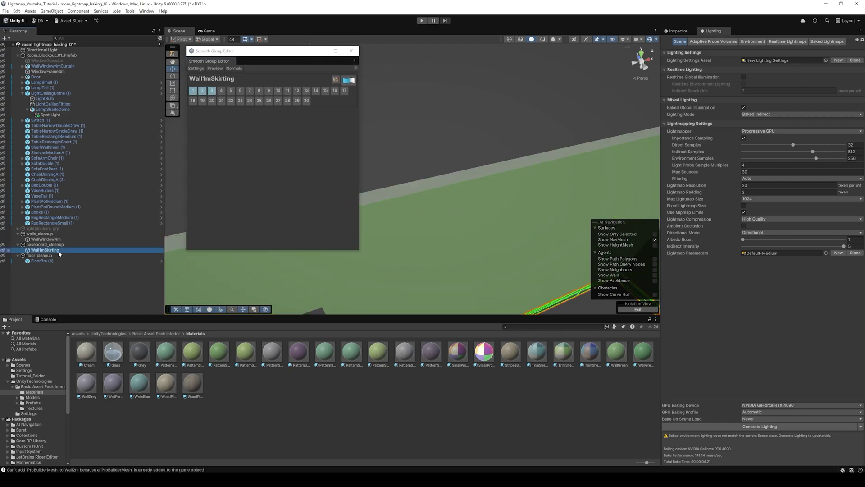
{"action": "left_click", "coordinate": [52, 262], "text": "ctrl"}
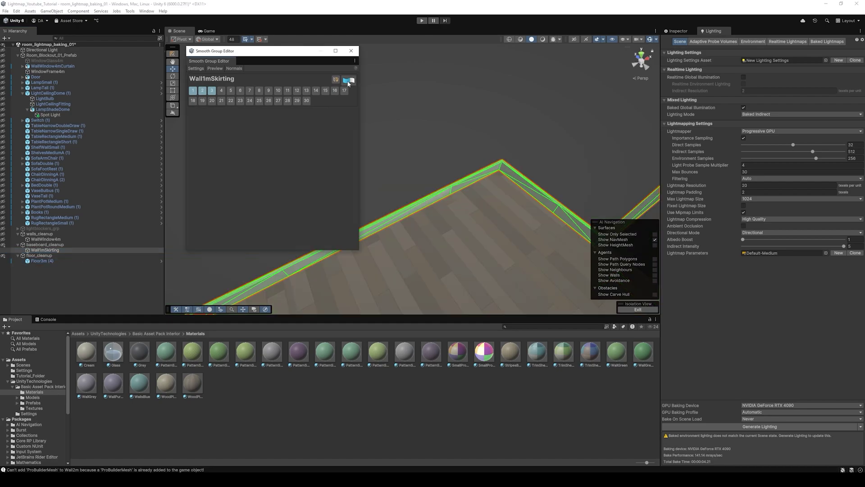
{"action": "left_click", "coordinate": [348, 83]}
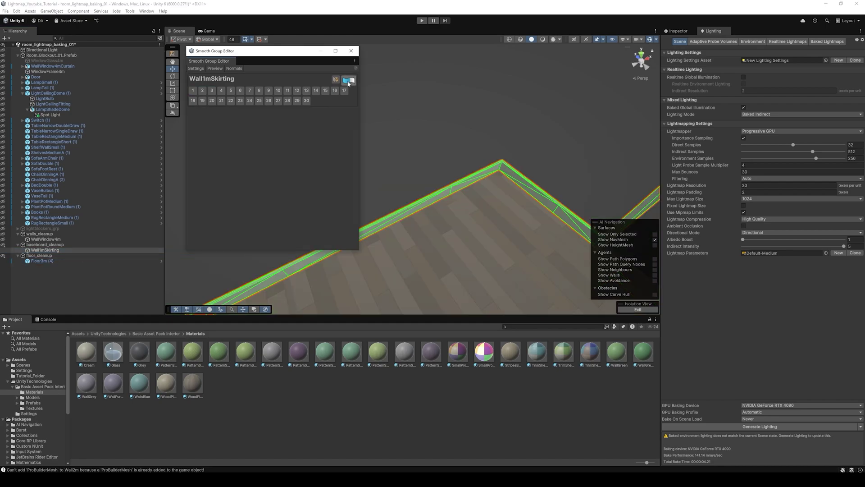
{"action": "left_click", "coordinate": [424, 222]}
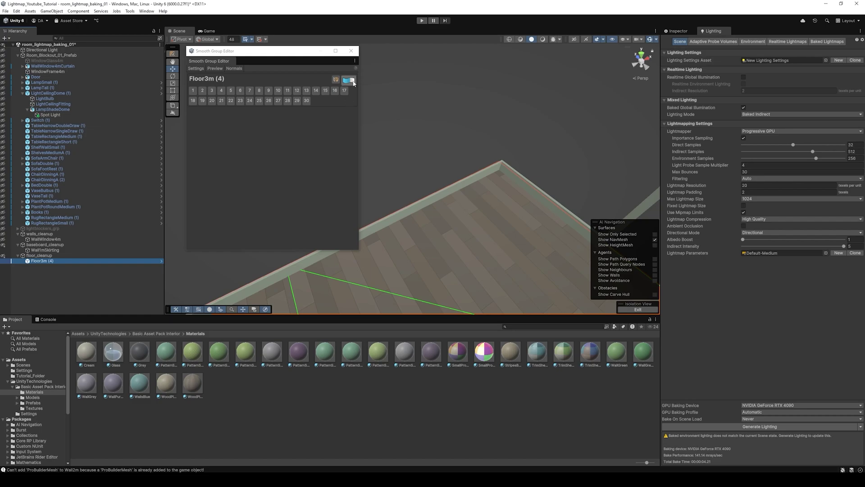
{"action": "left_click", "coordinate": [353, 83]}
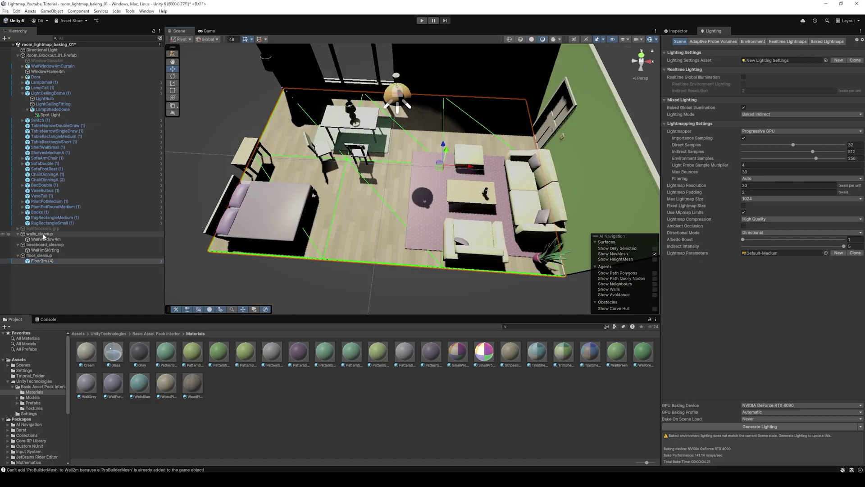
Activate the lightblockers_grp object in the full room scene.
{"action": "scroll", "coordinate": [266, 225], "scroll_direction": "up", "scroll_amount": 3}
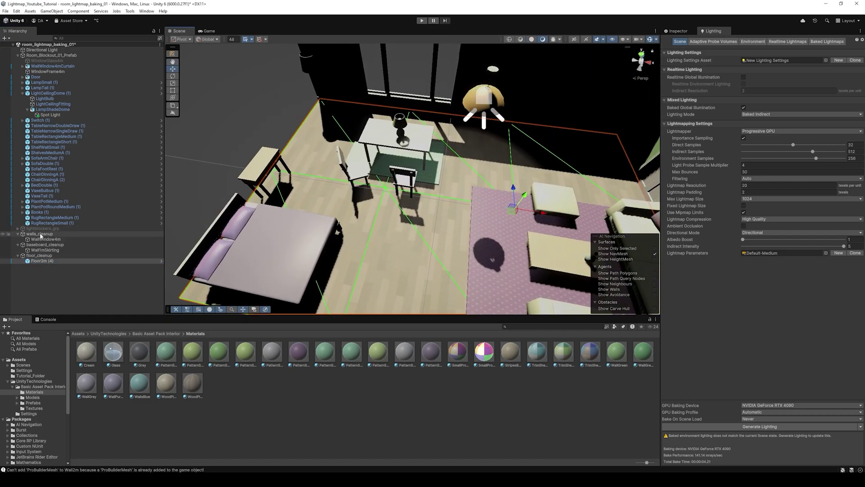
{"action": "left_click", "coordinate": [41, 228]}
{"action": "left_click", "coordinate": [675, 32]}
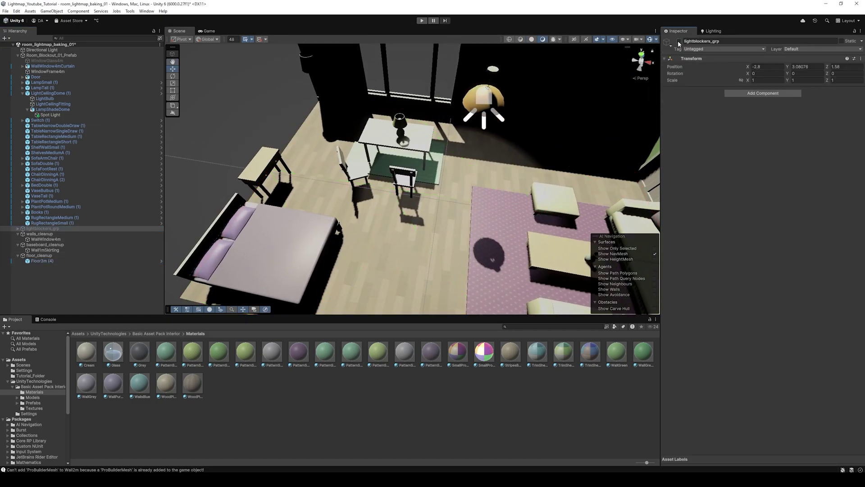
{"action": "left_click", "coordinate": [678, 41]}
{"action": "key", "text": "s"}
{"action": "right_click_drag", "start_coordinate": [487, 121], "coordinate": [462, 138]}
Generate the scene's lighting and examine the baked room from above.
{"action": "left_click", "coordinate": [709, 32]}
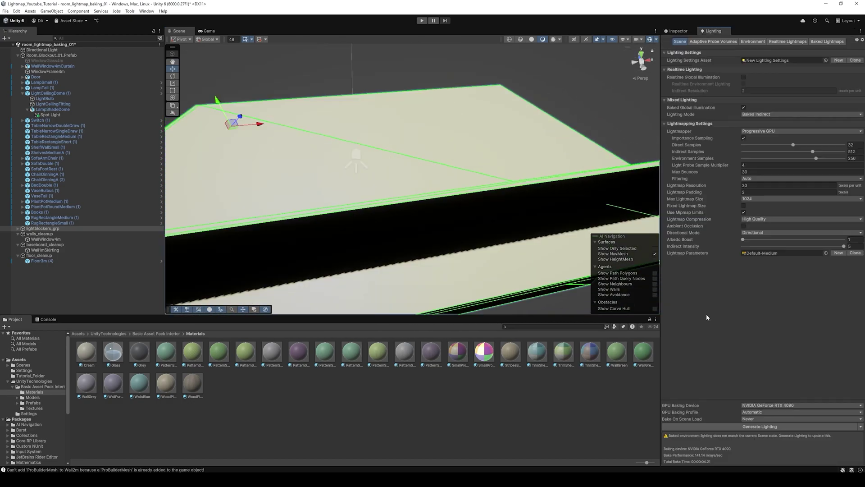
{"action": "left_click", "coordinate": [706, 427]}
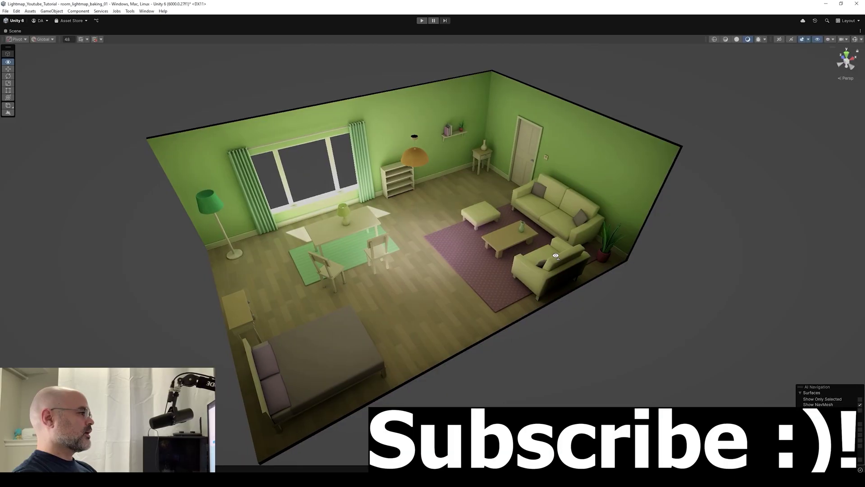
{"action": "mouse_move", "coordinate": [519, 259]}
{"action": "left_mouse_down", "text": "alt"}
{"action": "mouse_move", "coordinate": [562, 258]}
{"action": "mouse_move", "coordinate": [524, 254]}
{"action": "left_mouse_up", "text": "alt"}
{"action": "key", "text": "w"}
{"action": "right_click_drag", "start_coordinate": [524, 254], "coordinate": [525, 225]}
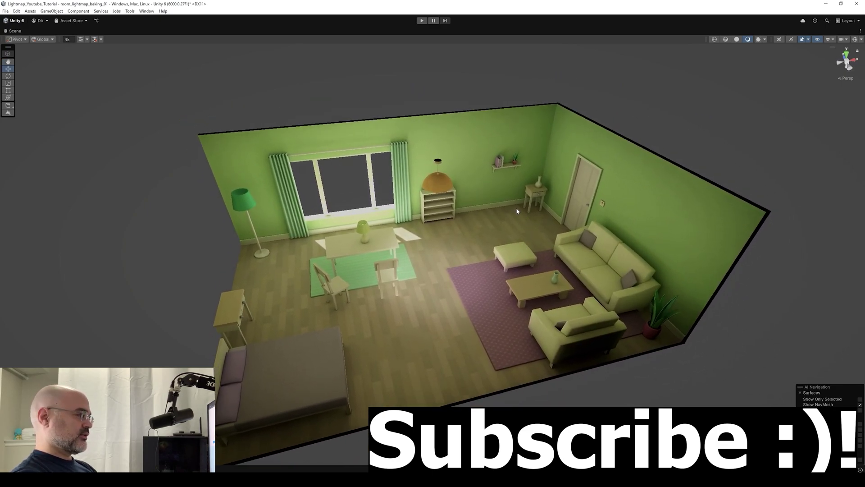
{"action": "scroll", "coordinate": [518, 209], "scroll_direction": "down", "scroll_amount": 2}
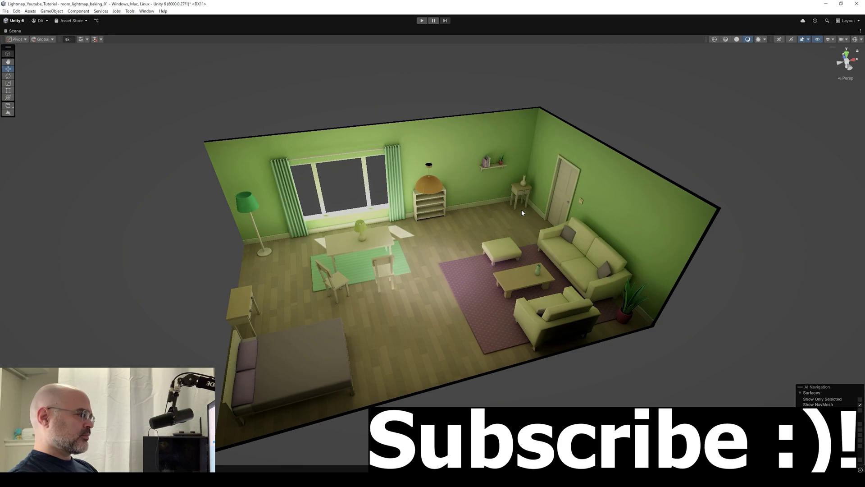